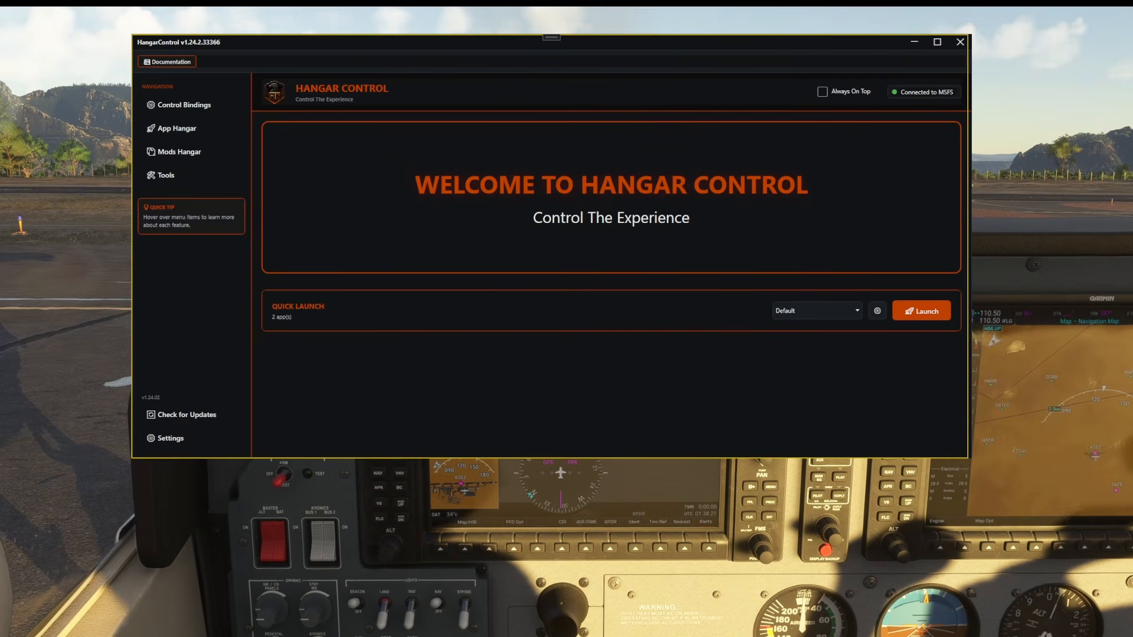
Step: Open the control bindings and try out the on-screen display, enlarging its overlay and text, then switch it off
{"action": "left_click", "coordinate": [193, 112]}
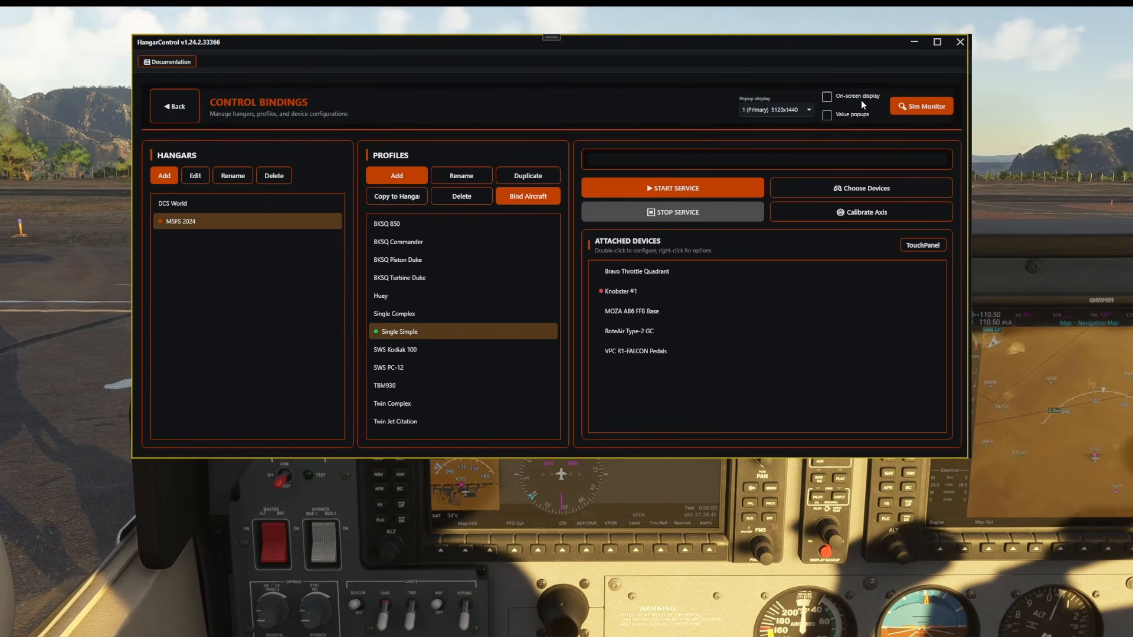
{"action": "left_click", "coordinate": [825, 97]}
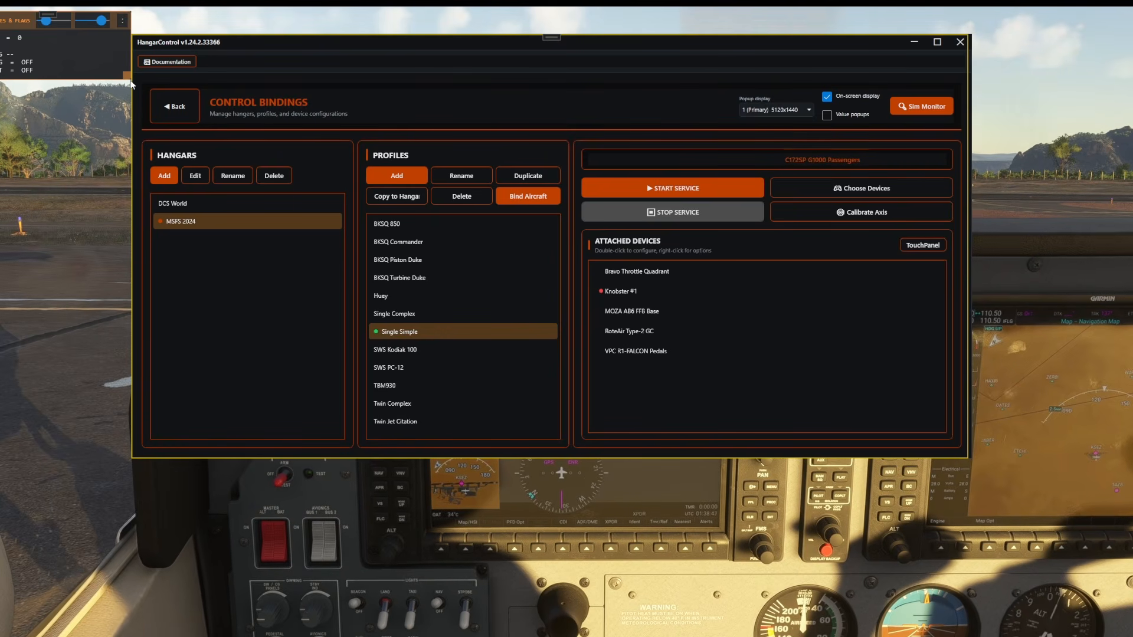
{"action": "left_click_drag", "start_coordinate": [127, 76], "coordinate": [223, 160]}
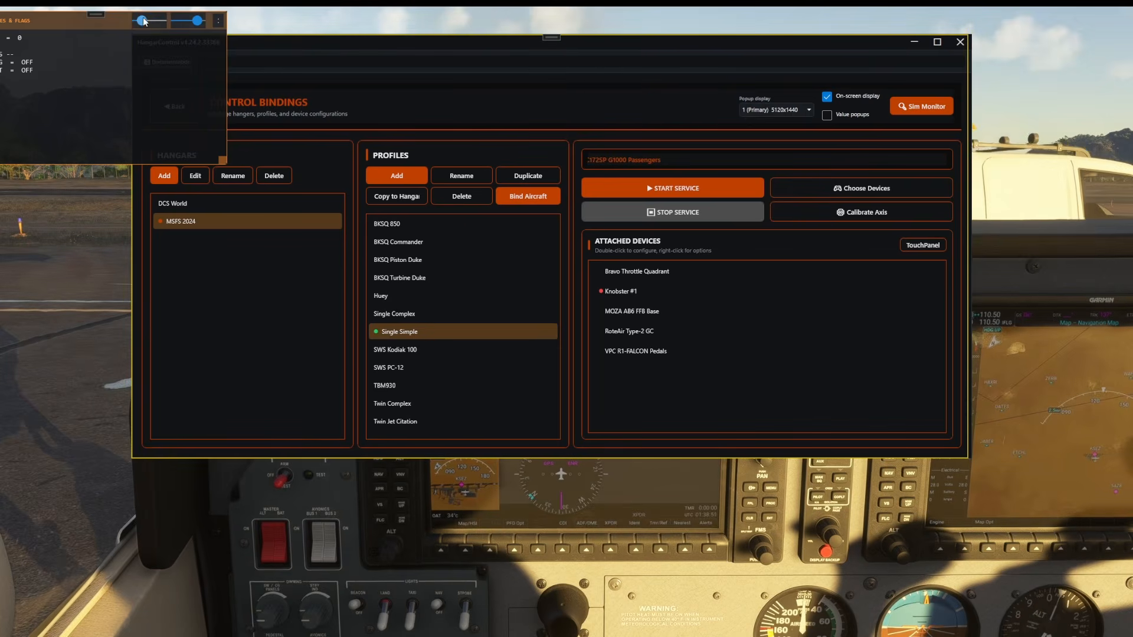
{"action": "left_click_drag", "start_coordinate": [142, 21], "coordinate": [194, 21]}
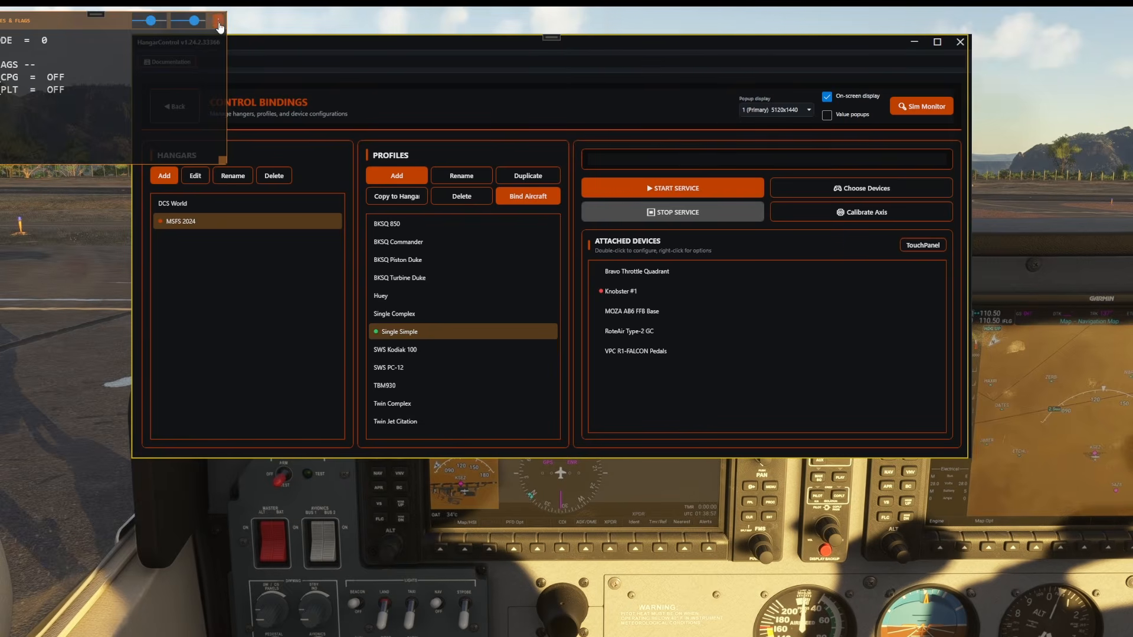
{"action": "left_click", "coordinate": [827, 96]}
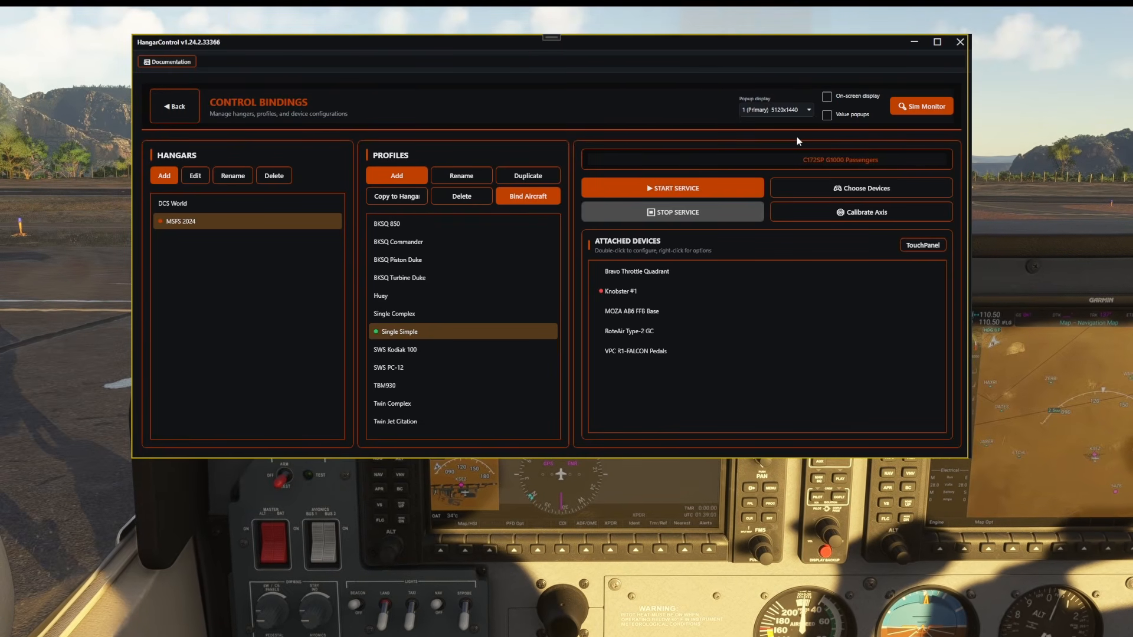
Step: Review the available popup displays without changing the selection, and start the service
{"action": "left_click", "coordinate": [786, 110]}
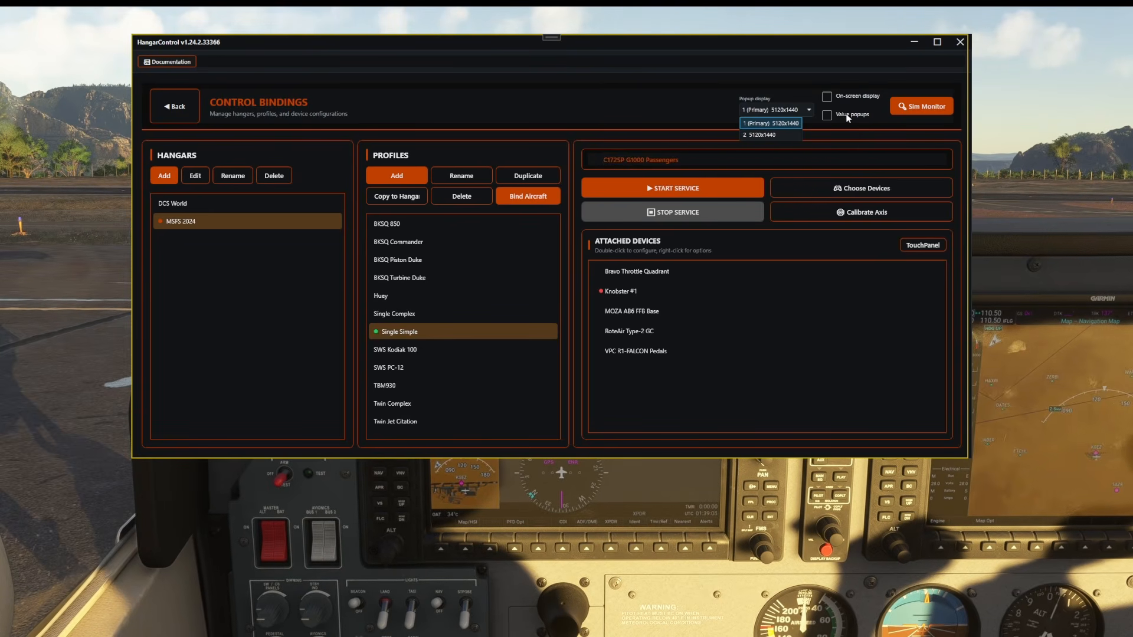
{"action": "left_click", "coordinate": [692, 104]}
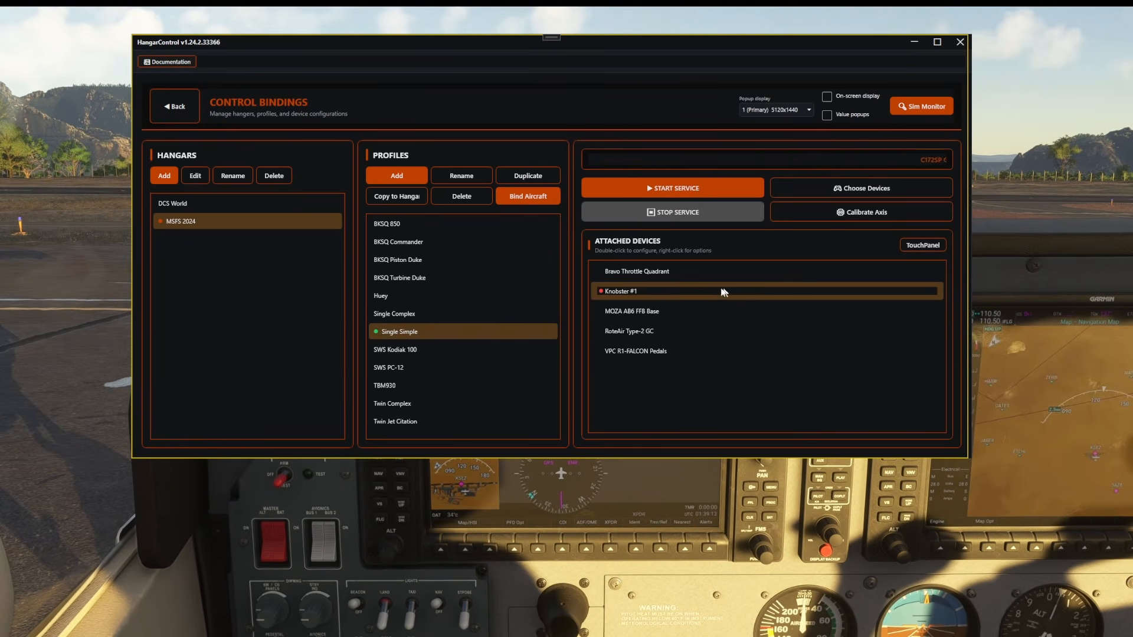
{"action": "left_click", "coordinate": [689, 188]}
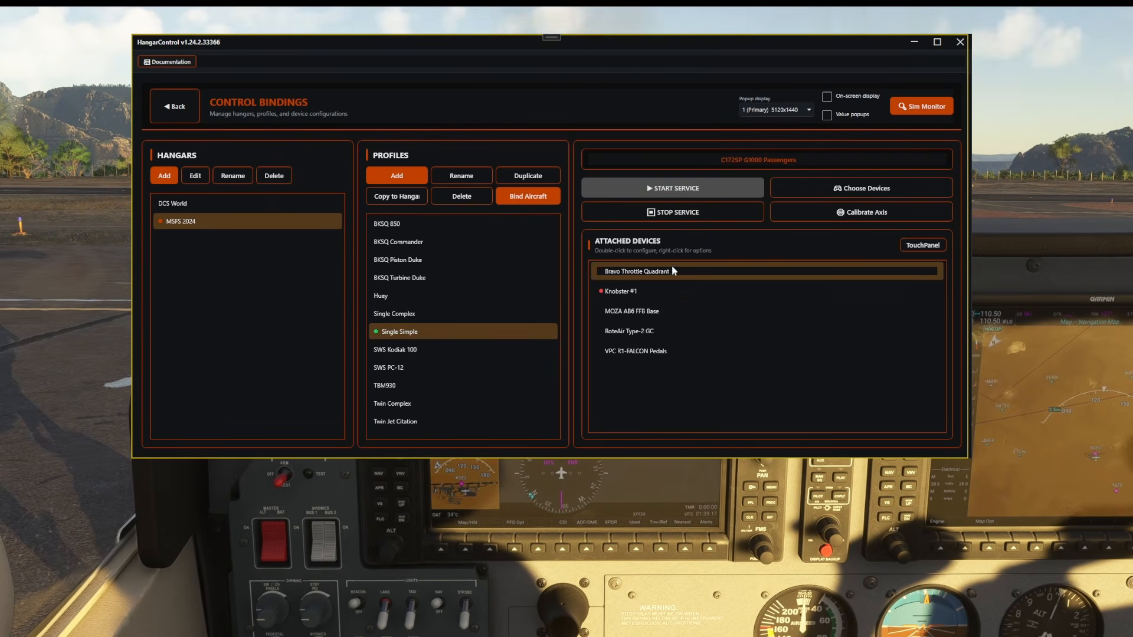
Step: In the Bravo Throttle Quadrant's configuration, keep the popup display on 1 (Primary) 5120x1440, disable the mode popup and accept the settings
{"action": "double_click", "coordinate": [652, 272]}
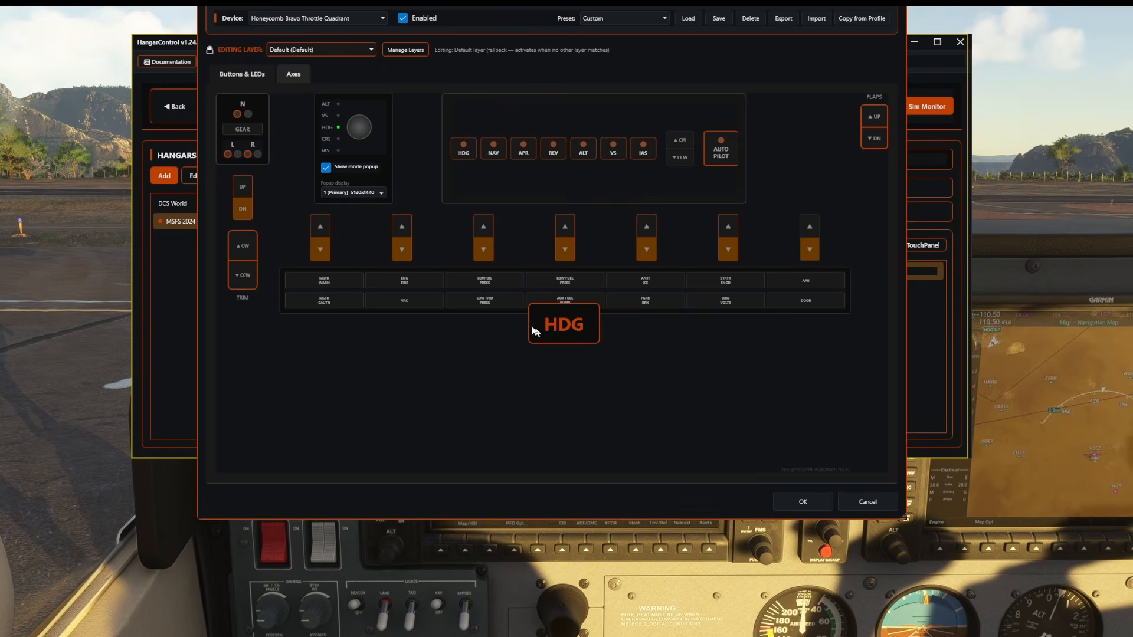
{"action": "left_click", "coordinate": [372, 195]}
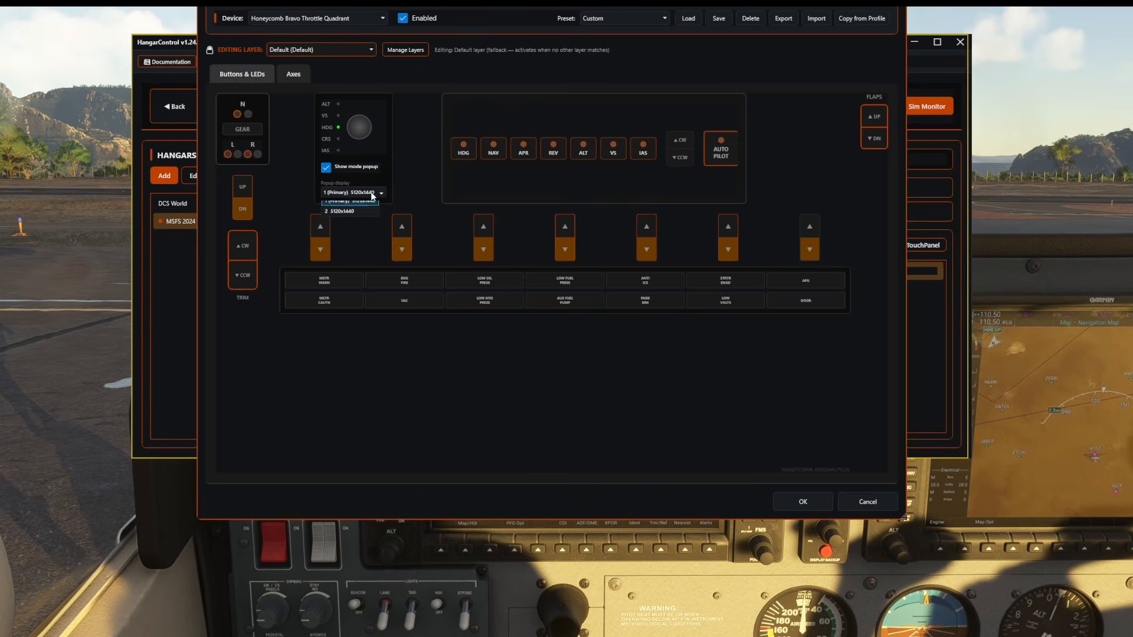
{"action": "left_click", "coordinate": [341, 213]}
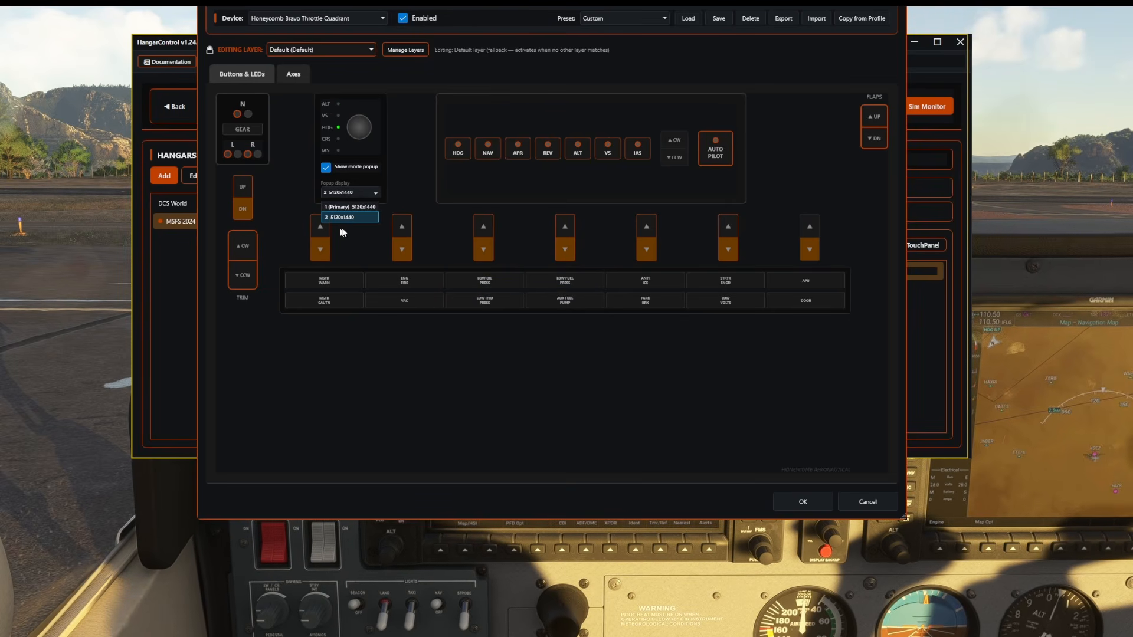
{"action": "left_click", "coordinate": [349, 206]}
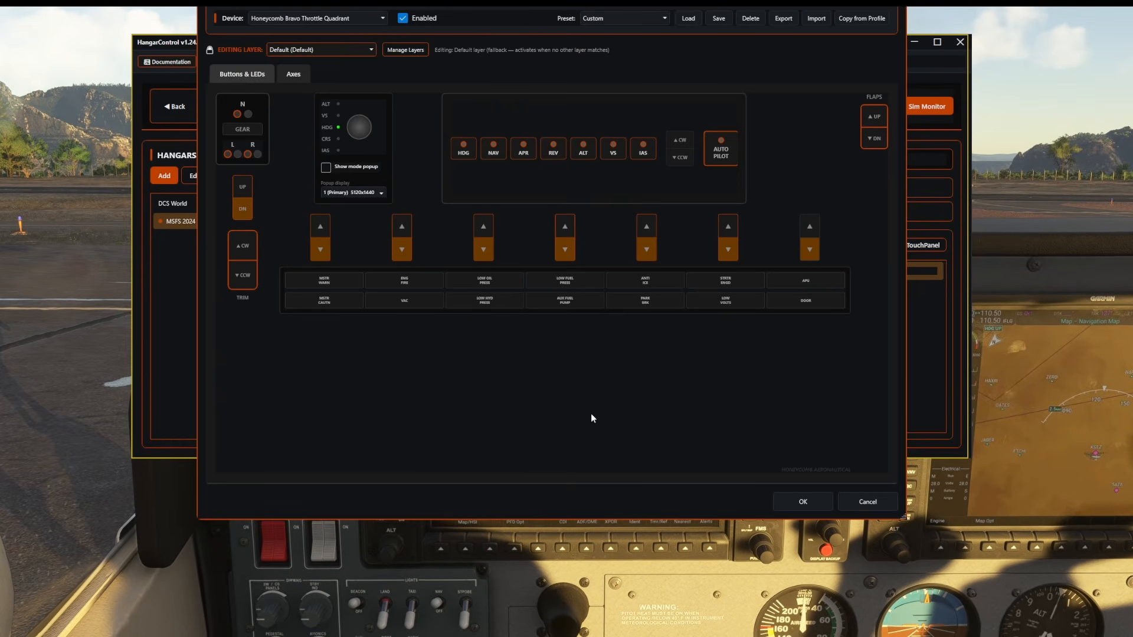
{"action": "left_click", "coordinate": [804, 502]}
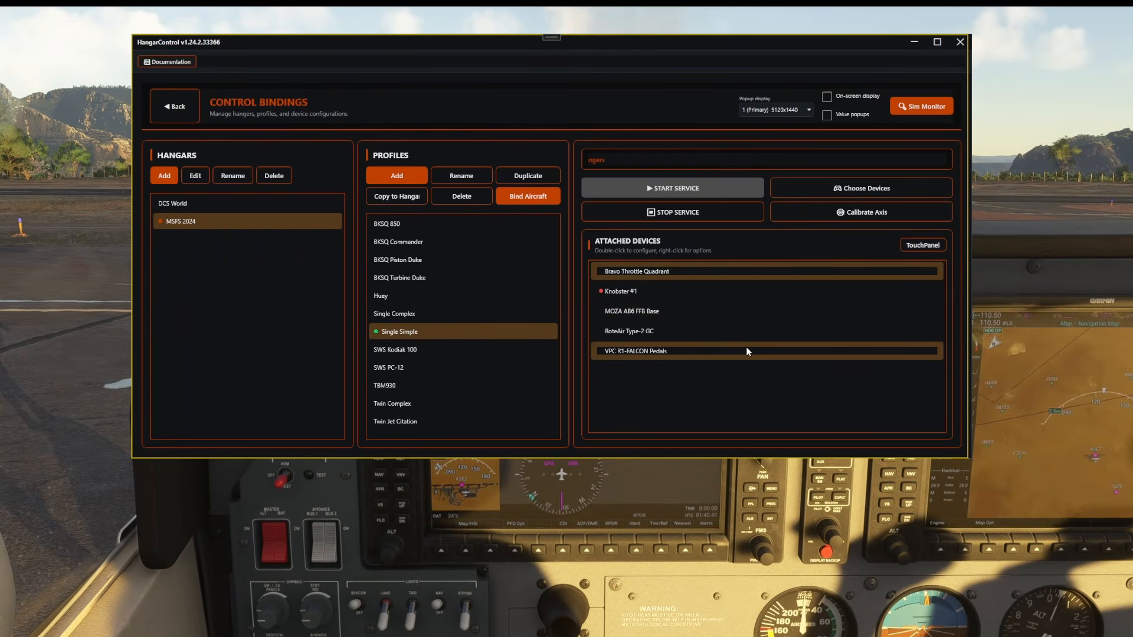
Step: Open the MOZA AB6 FFB Base's configuration and clear all bindings from button B3
{"action": "double_click", "coordinate": [652, 272]}
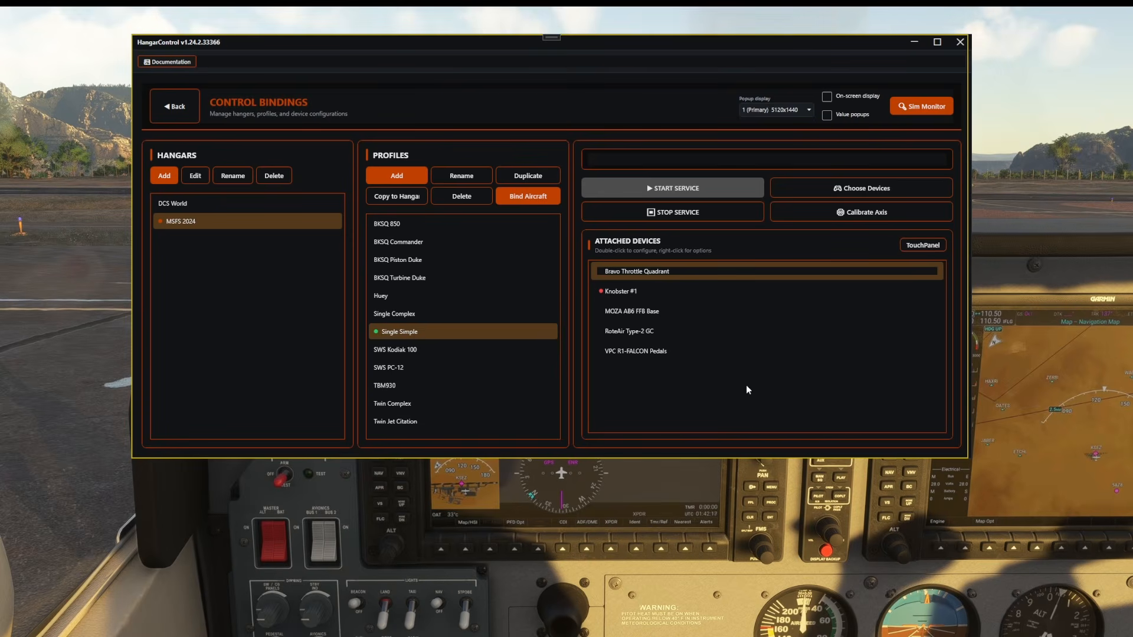
{"action": "left_click", "coordinate": [653, 313]}
{"action": "double_click", "coordinate": [652, 313]}
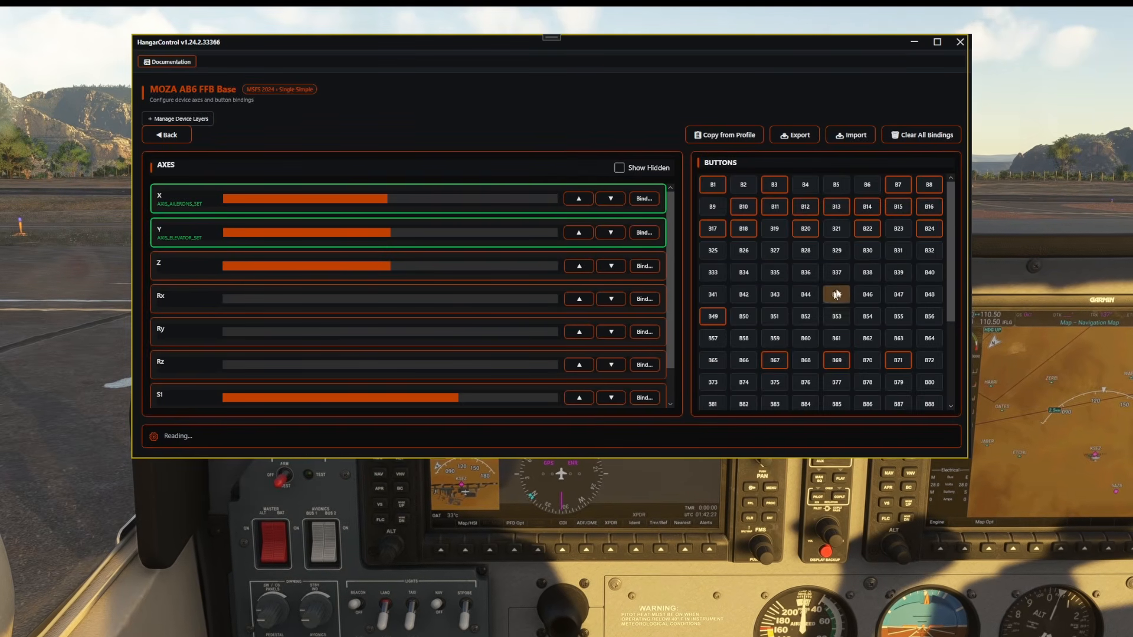
{"action": "right_click", "coordinate": [775, 187]}
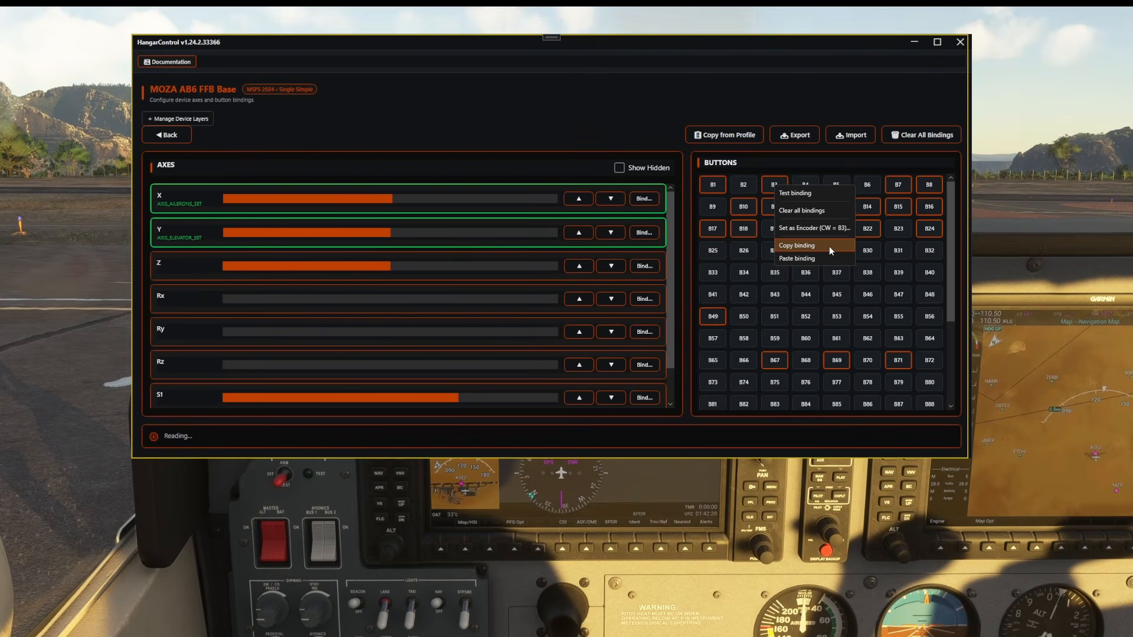
{"action": "left_click", "coordinate": [830, 211]}
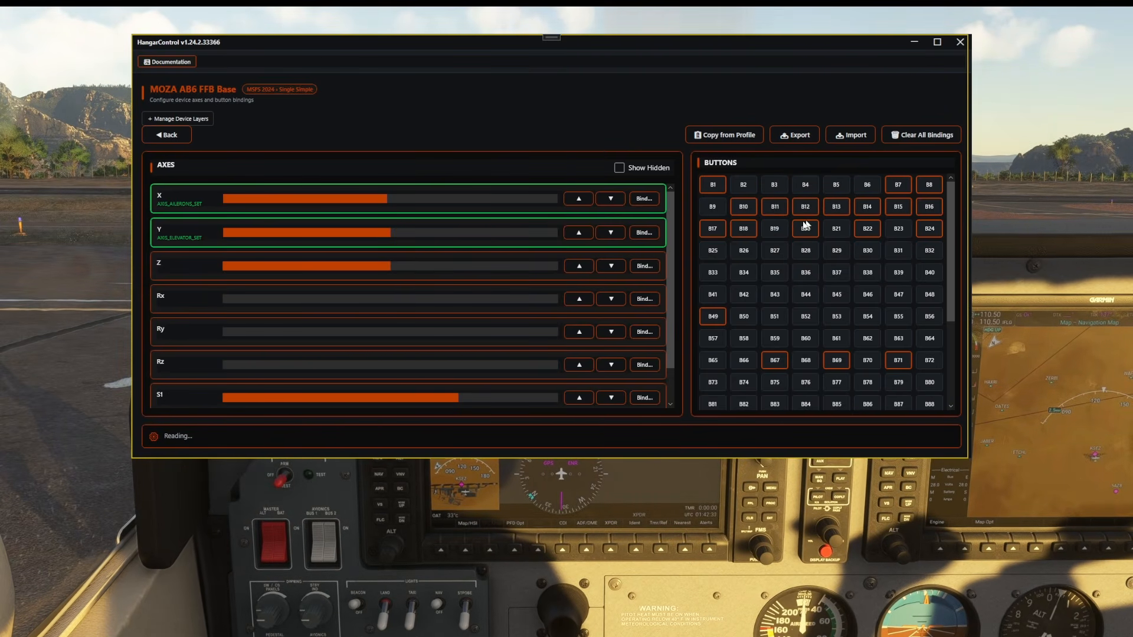
Step: Configure button B3's single press to use the HC Variable action type
{"action": "left_click", "coordinate": [775, 185]}
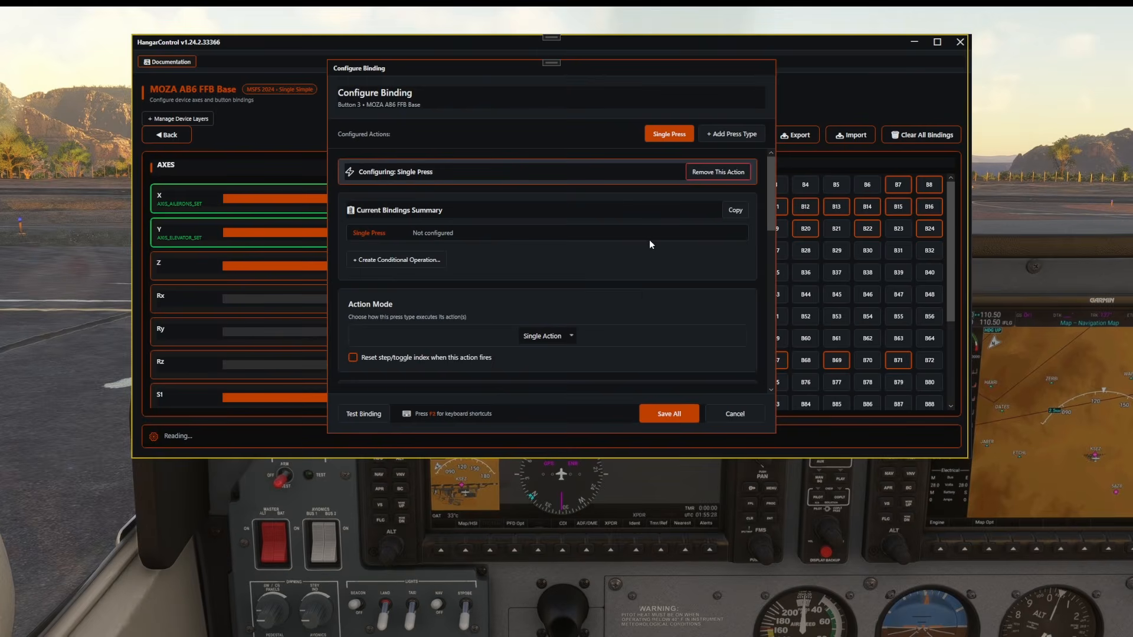
{"action": "scroll", "coordinate": [649, 242], "scroll_direction": "down", "scroll_amount": 2}
{"action": "scroll", "coordinate": [649, 240], "scroll_direction": "down", "scroll_amount": 3}
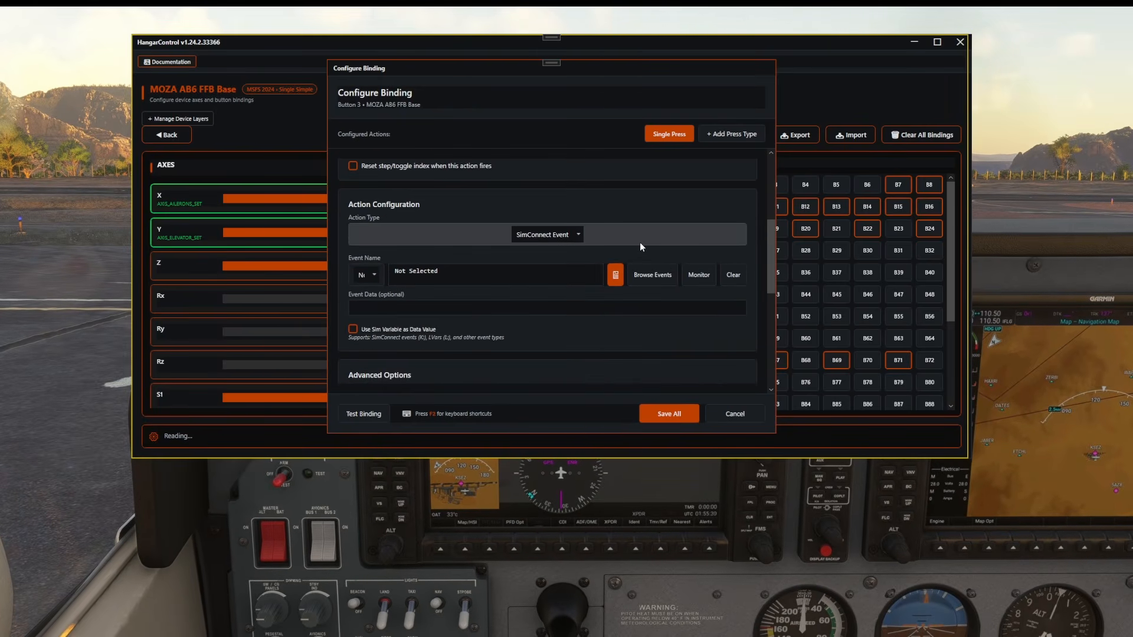
{"action": "left_click", "coordinate": [539, 235]}
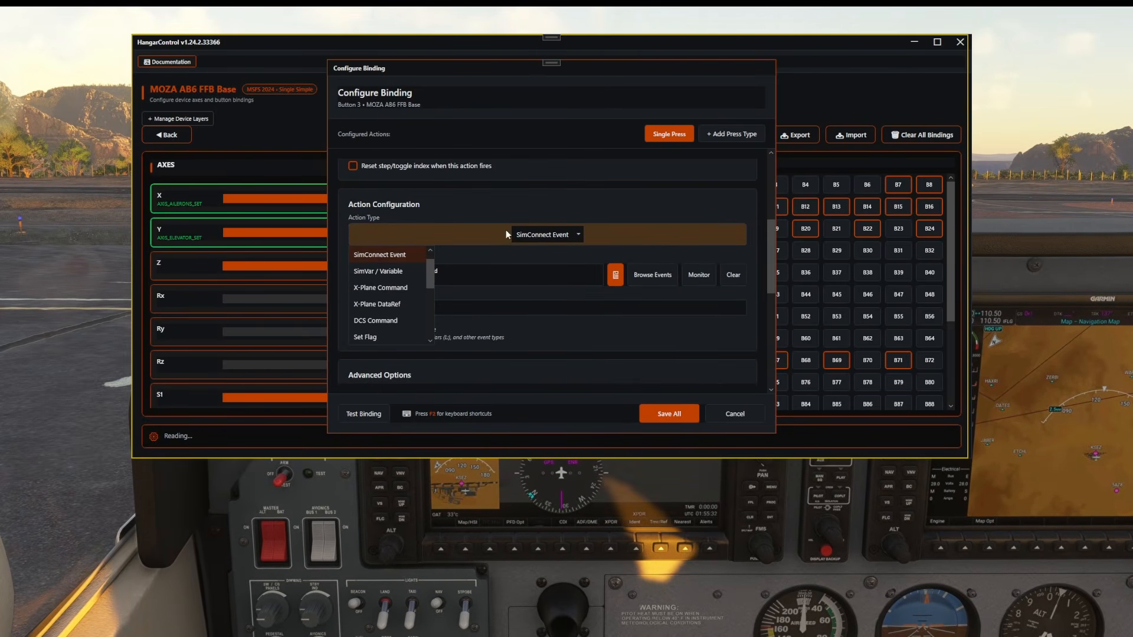
{"action": "scroll", "coordinate": [392, 311], "scroll_direction": "down", "scroll_amount": 4}
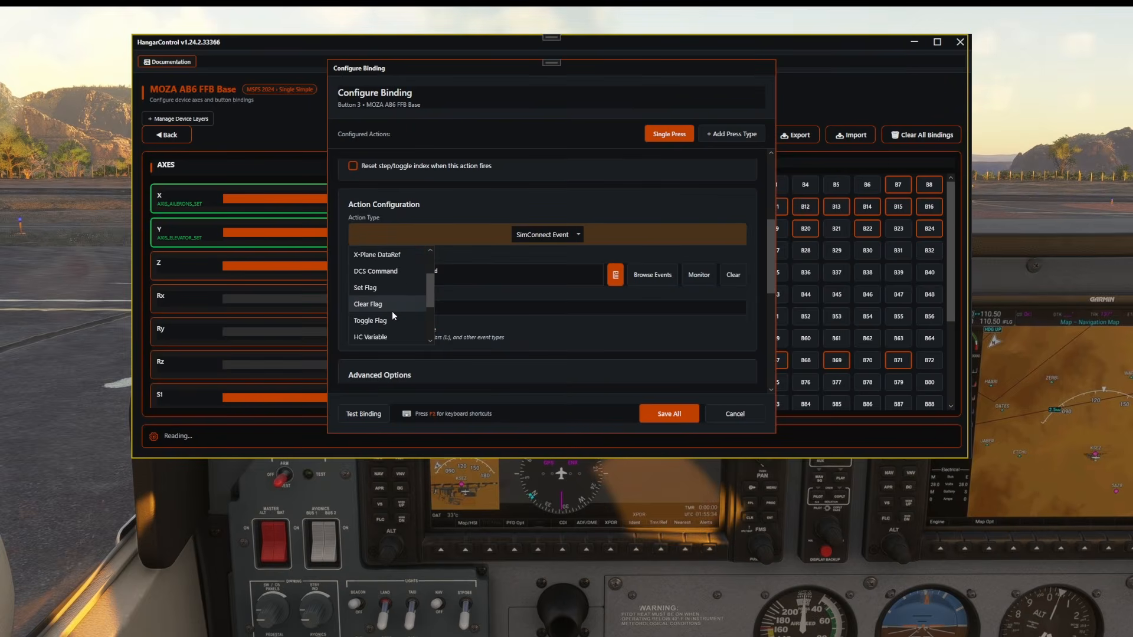
{"action": "left_click", "coordinate": [374, 288]}
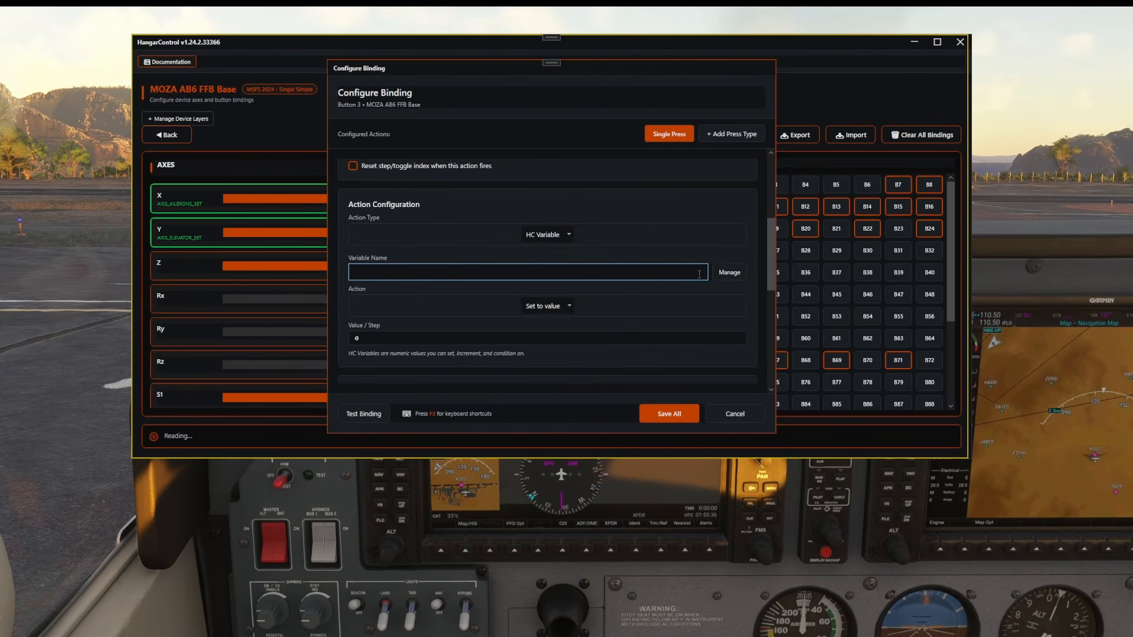
Step: Start a new HC variable from the binding's variable manager and name it Bravo Encoder
{"action": "left_click", "coordinate": [728, 273]}
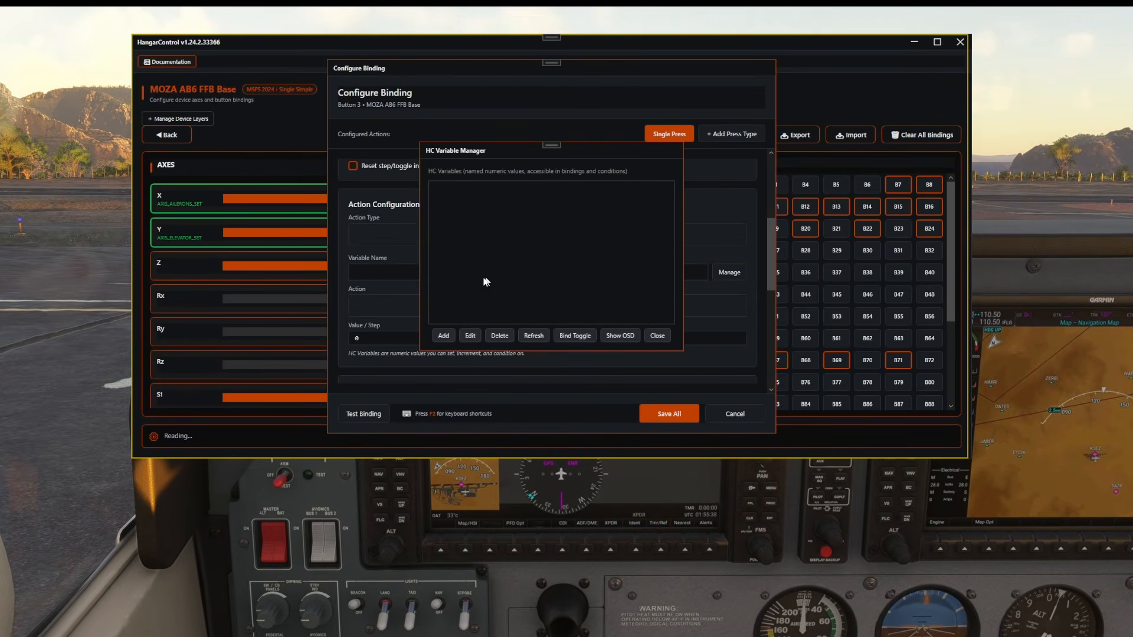
{"action": "left_click", "coordinate": [443, 335]}
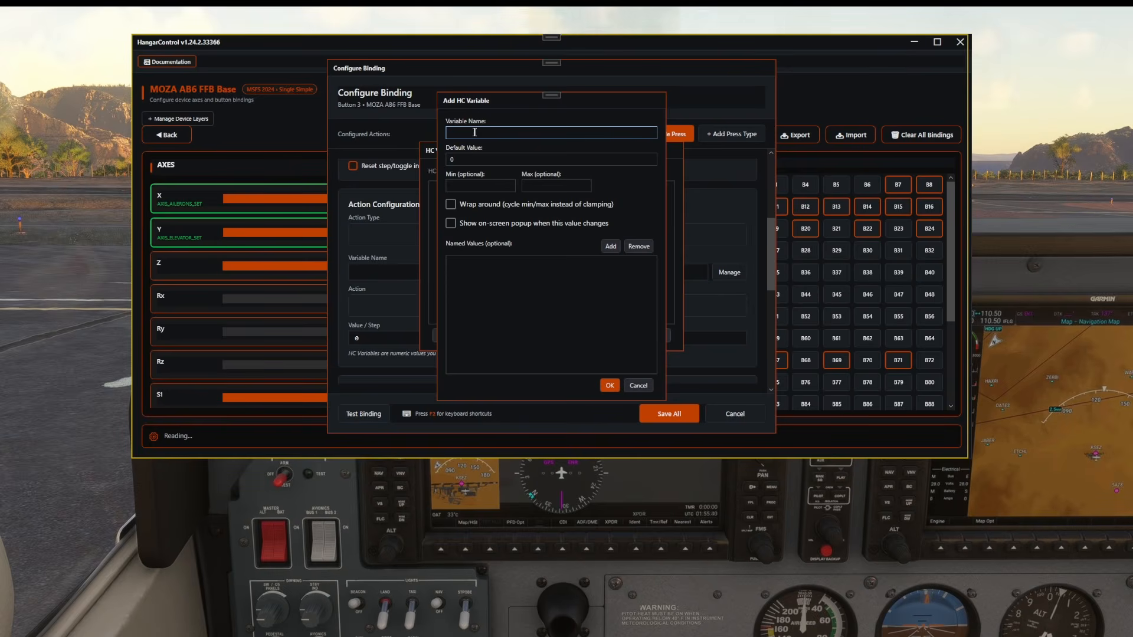
{"action": "type", "text": "Bravo Endo"}
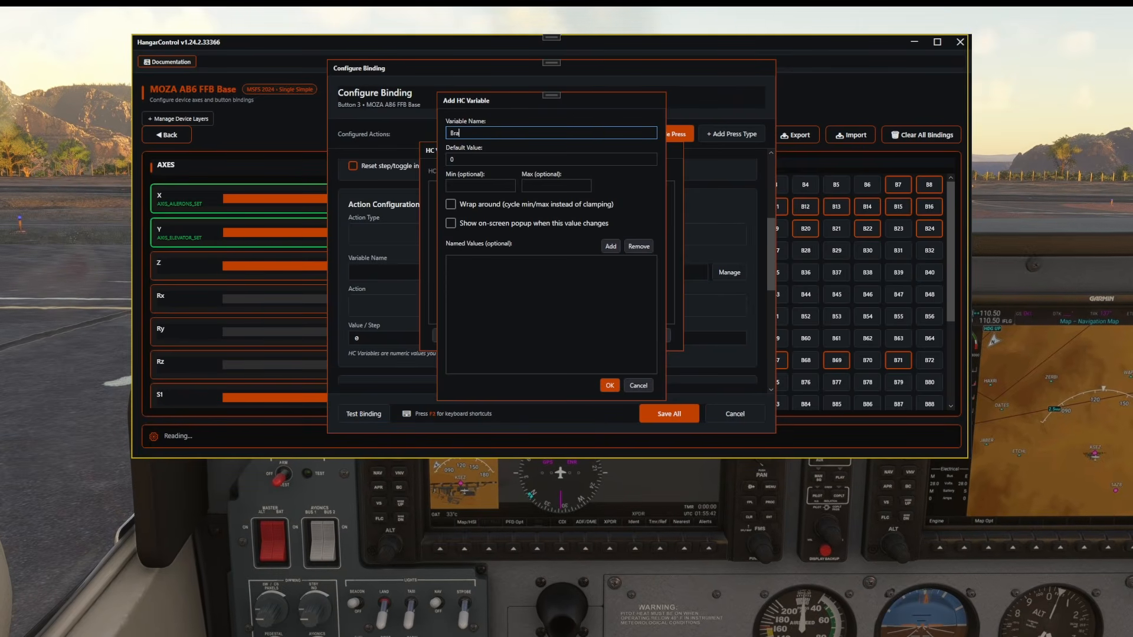
{"action": "key", "text": "BackSpace"}
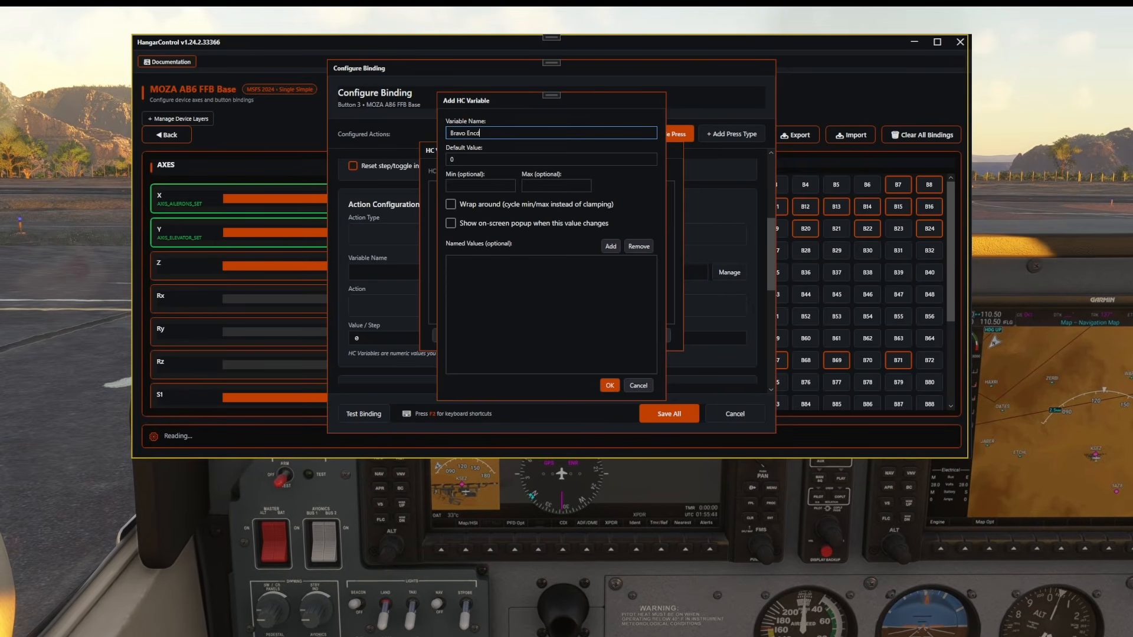
{"action": "type", "text": "coder"}
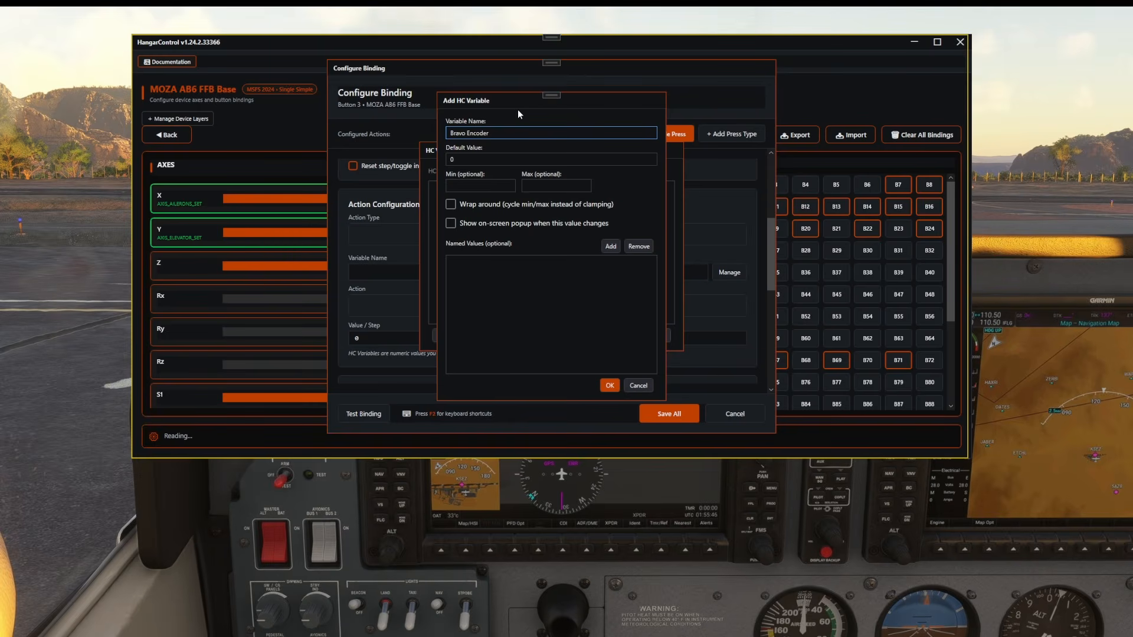
Step: Give the Bravo Encoder variable a range of 0 to 2 with wrap around and an on-screen change popup, and save it
{"action": "left_click", "coordinate": [483, 185]}
{"action": "type", "text": "0"}
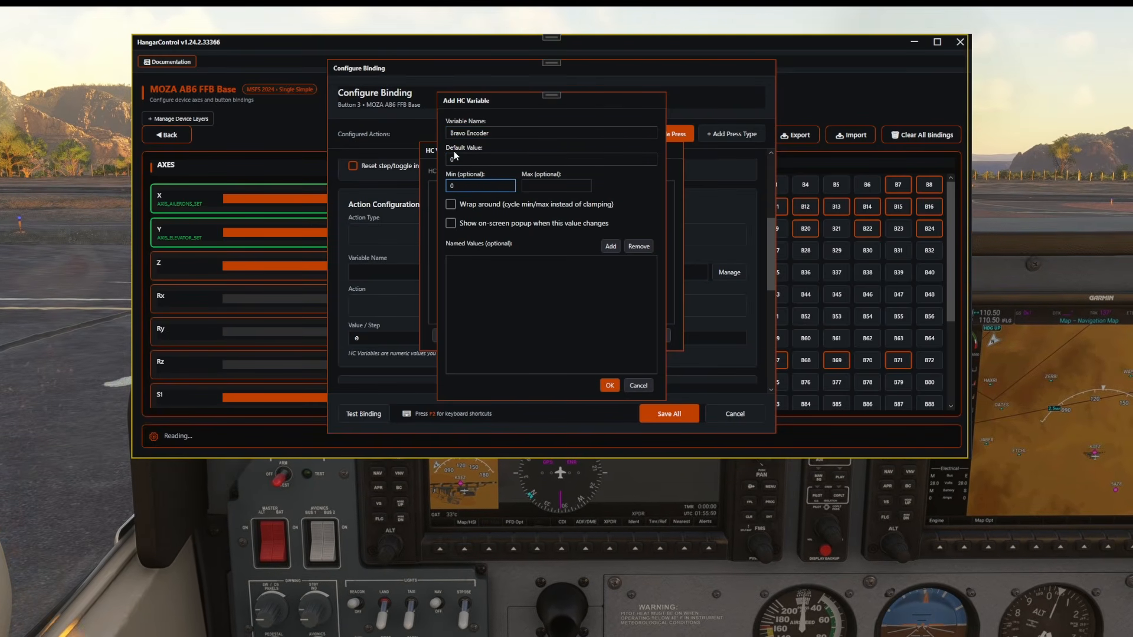
{"action": "key", "text": "Tab"}
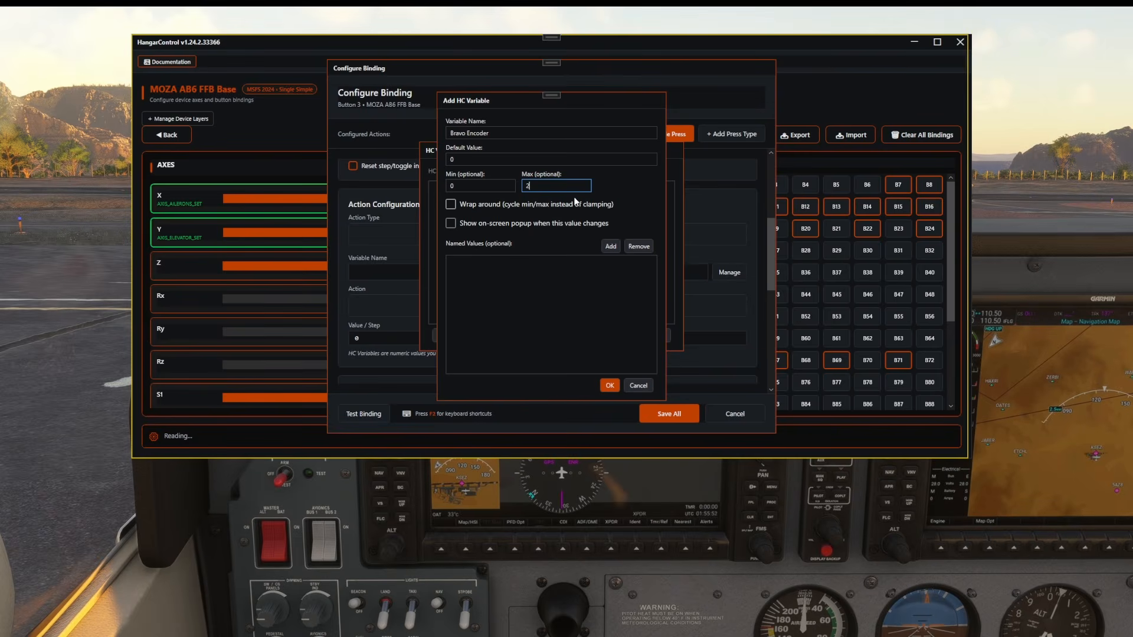
{"action": "type", "text": "2"}
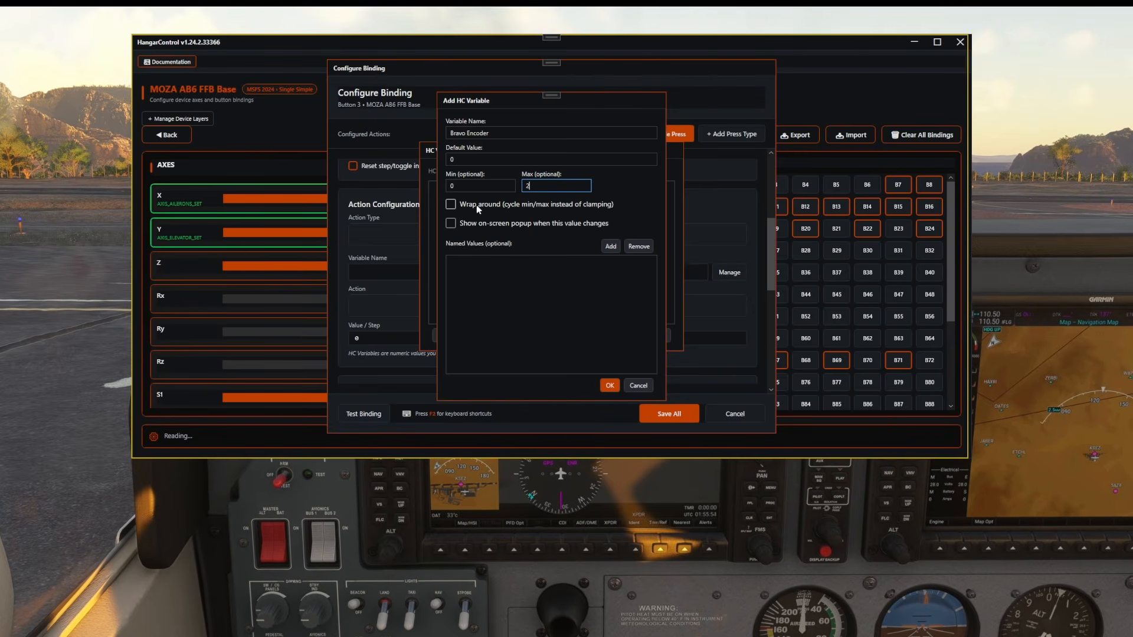
{"action": "left_click", "coordinate": [454, 189]}
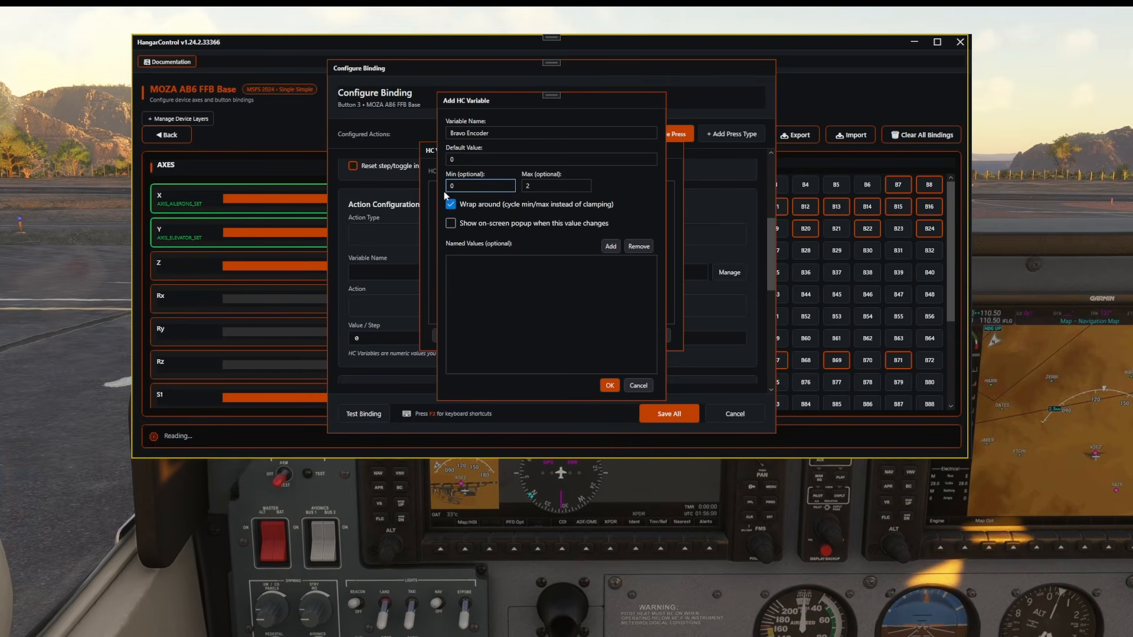
{"action": "left_click", "coordinate": [529, 190]}
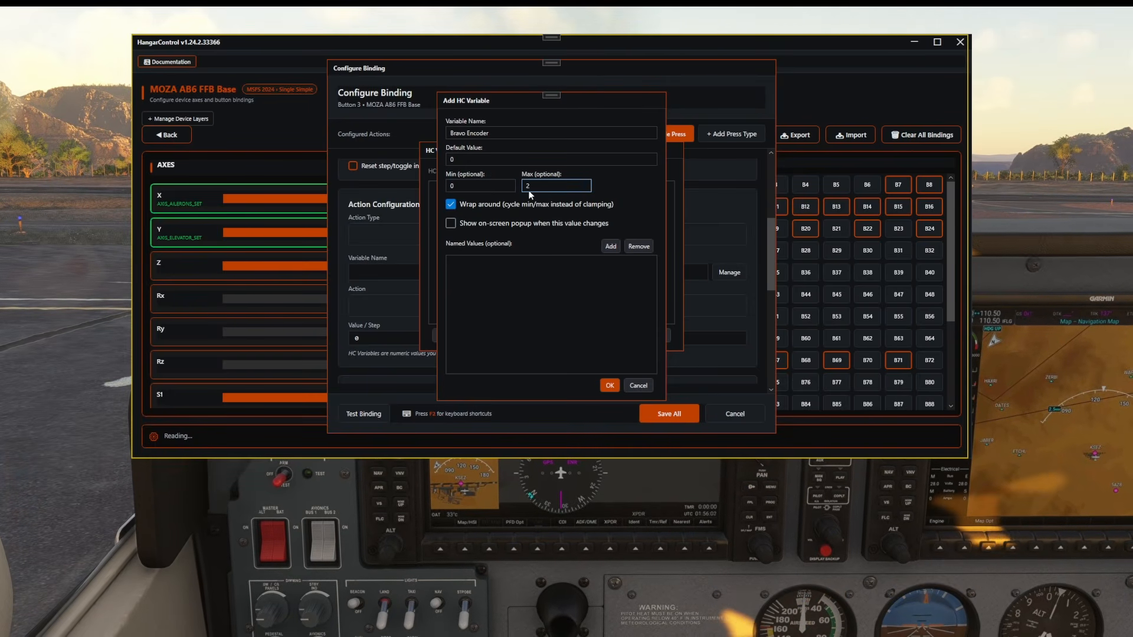
{"action": "left_click", "coordinate": [474, 189]}
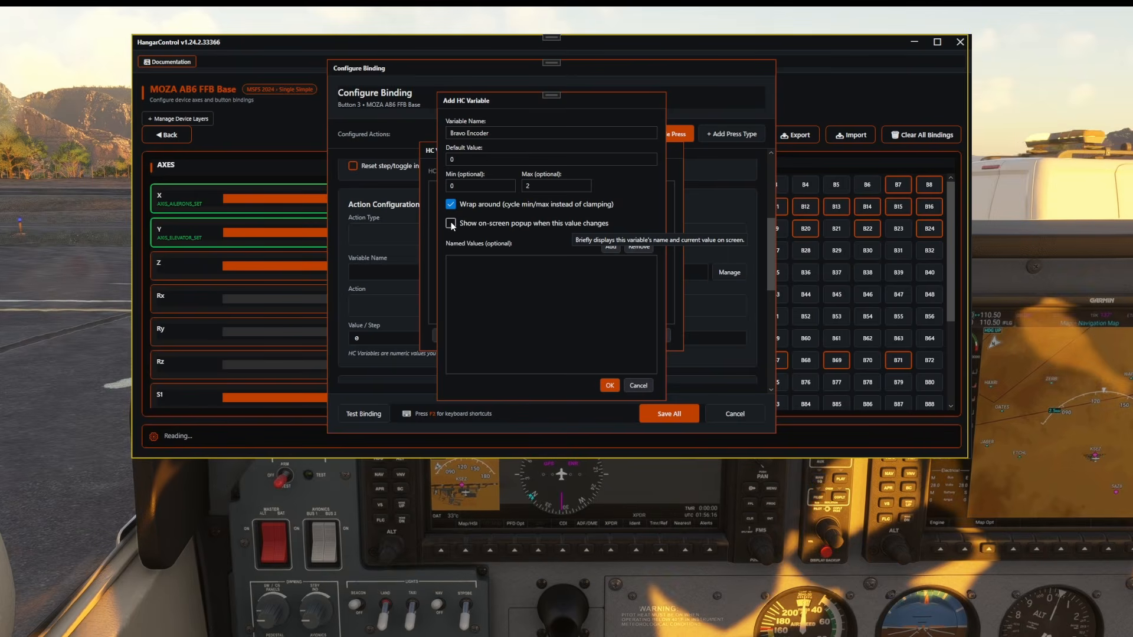
{"action": "left_click", "coordinate": [478, 227]}
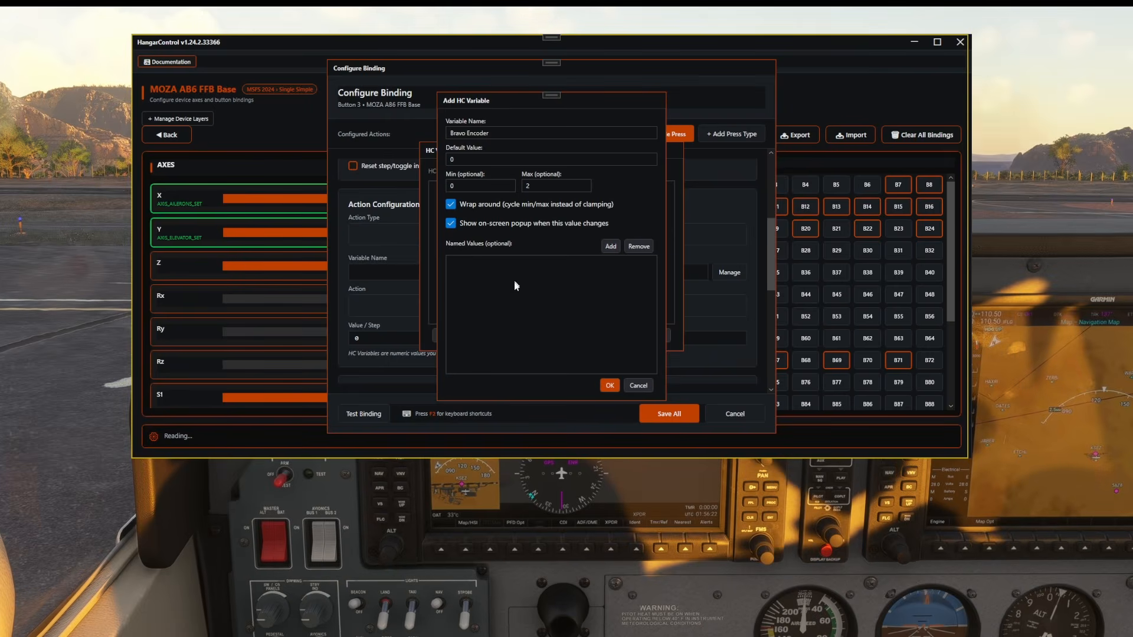
{"action": "left_click", "coordinate": [609, 385]}
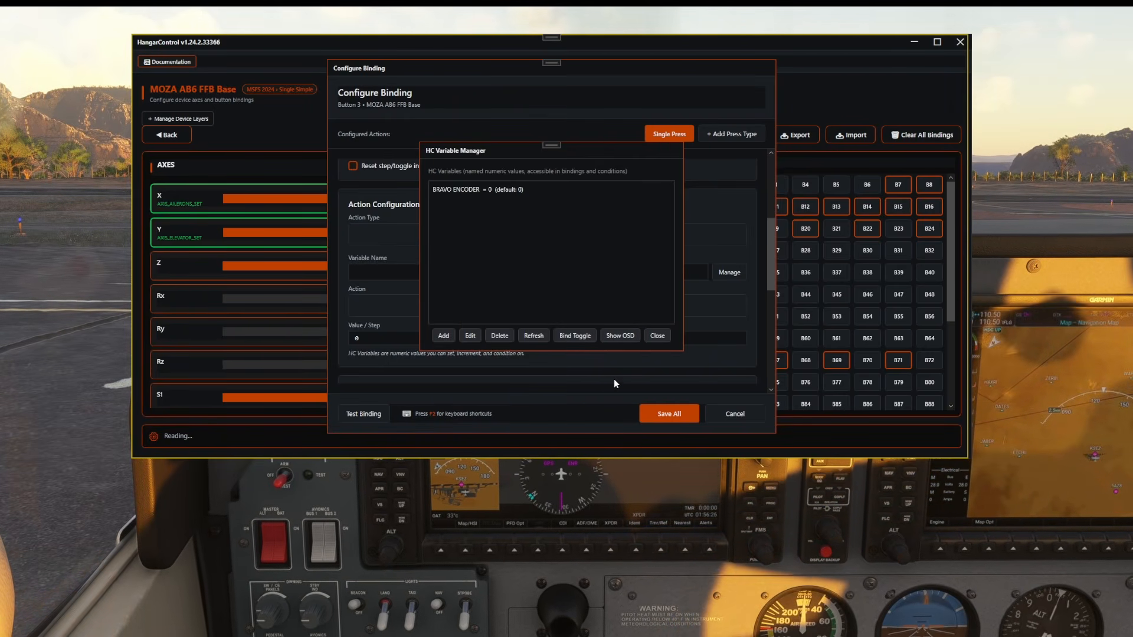
Step: Close the variable manager and set B3's single press to increment the variable Bravo Encoder by 1
{"action": "left_click", "coordinate": [662, 337]}
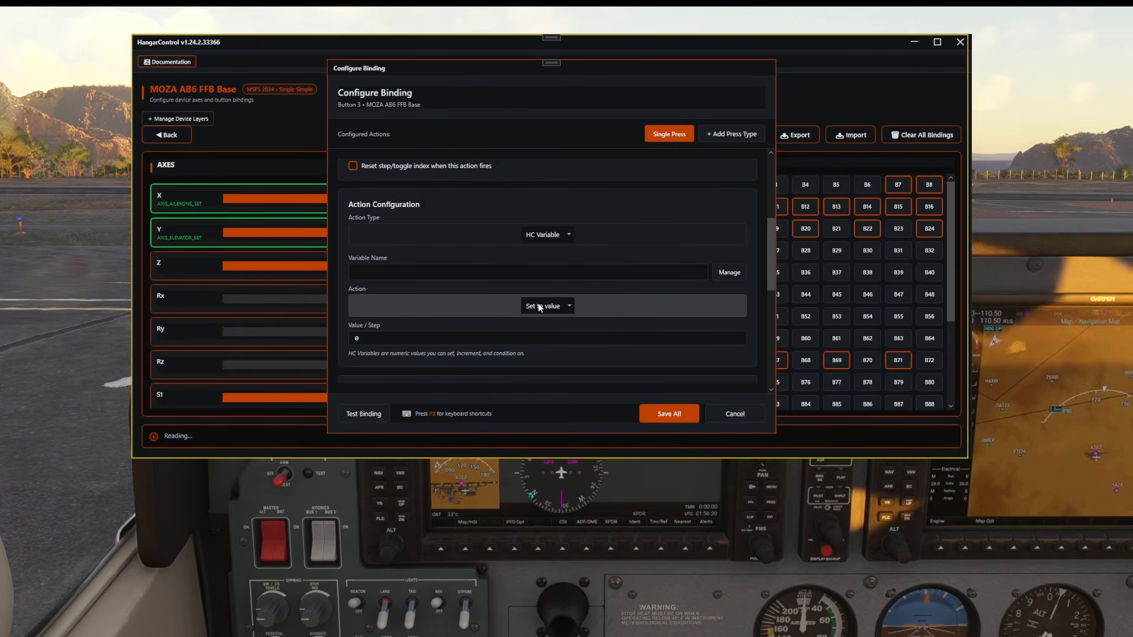
{"action": "left_click", "coordinate": [441, 273]}
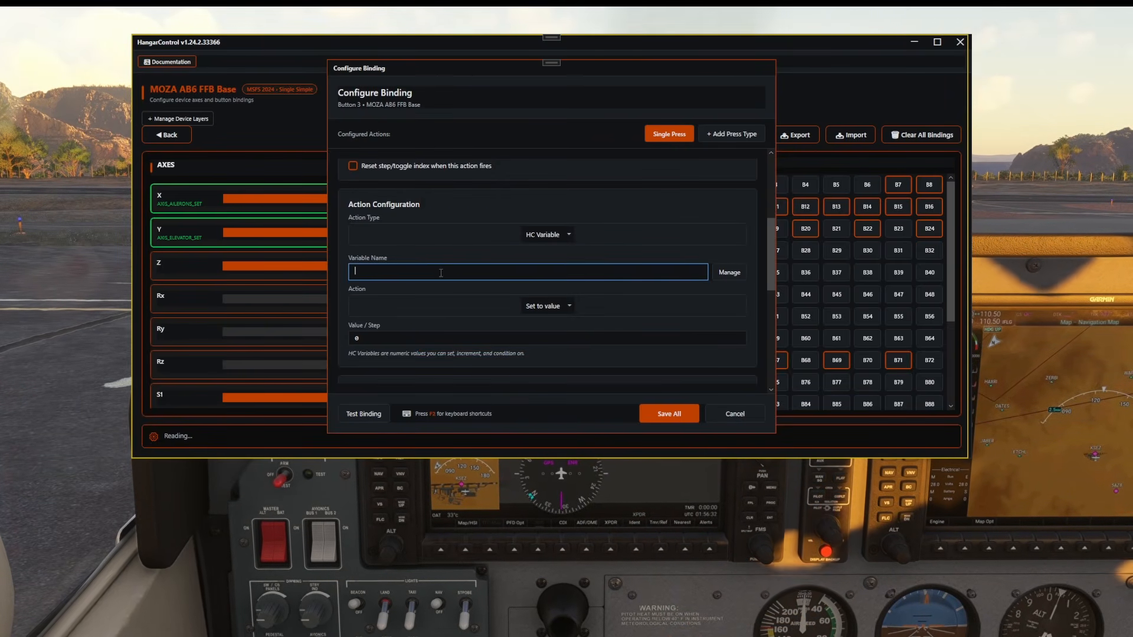
{"action": "type", "text": "Bravo Encoder"}
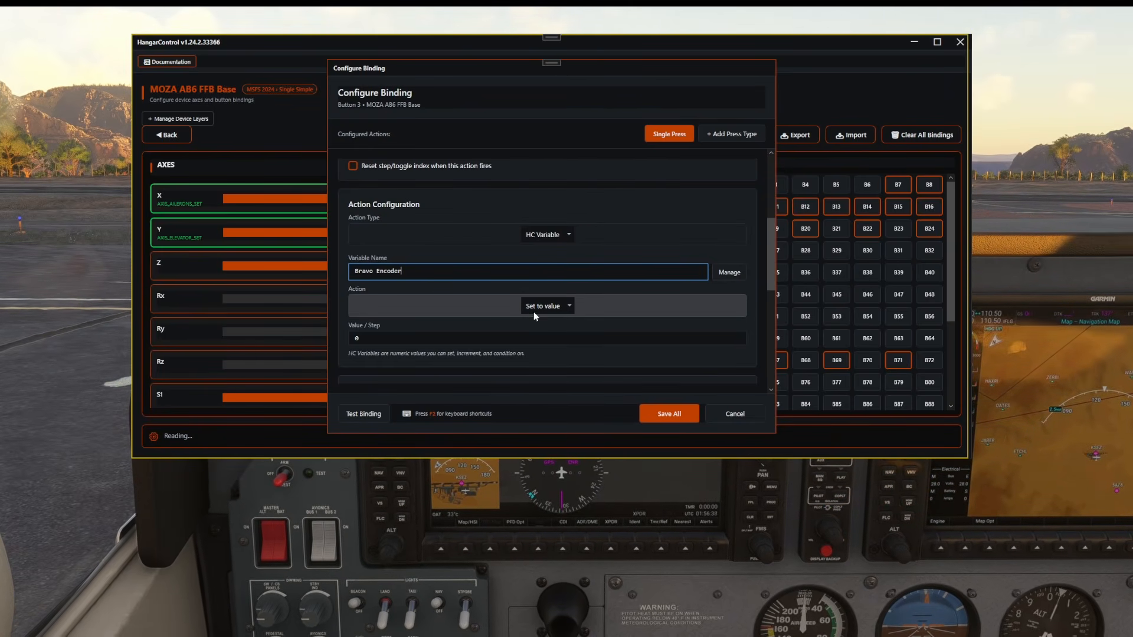
{"action": "left_click", "coordinate": [548, 306]}
{"action": "left_click", "coordinate": [374, 344]}
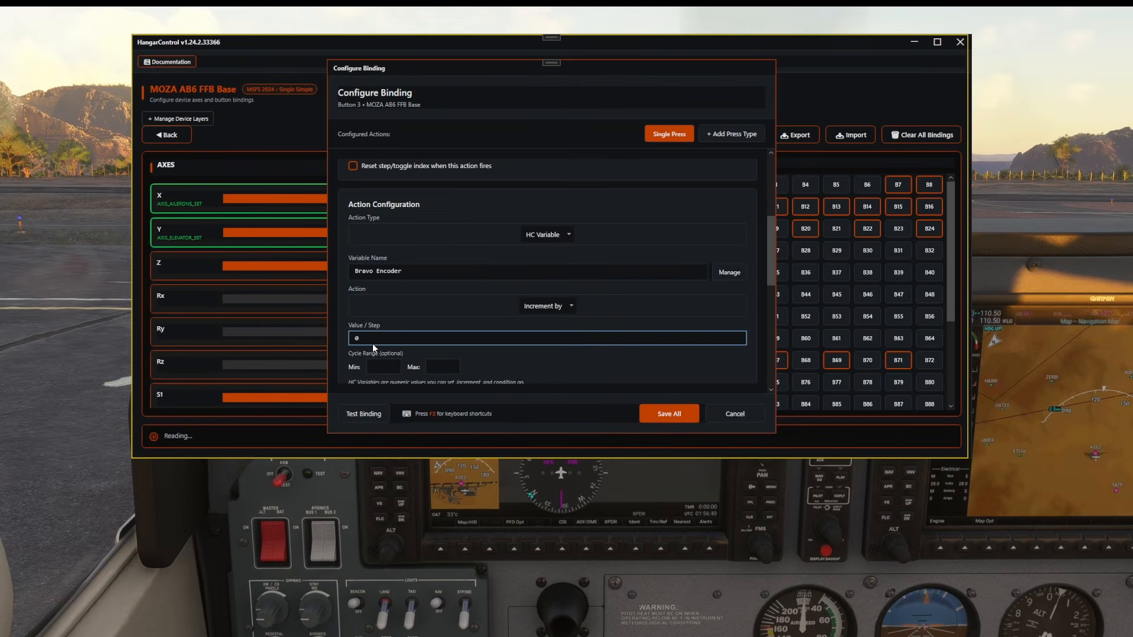
{"action": "left_click", "coordinate": [373, 342]}
{"action": "key", "text": "BackSpace"}
{"action": "type", "text": "1"}
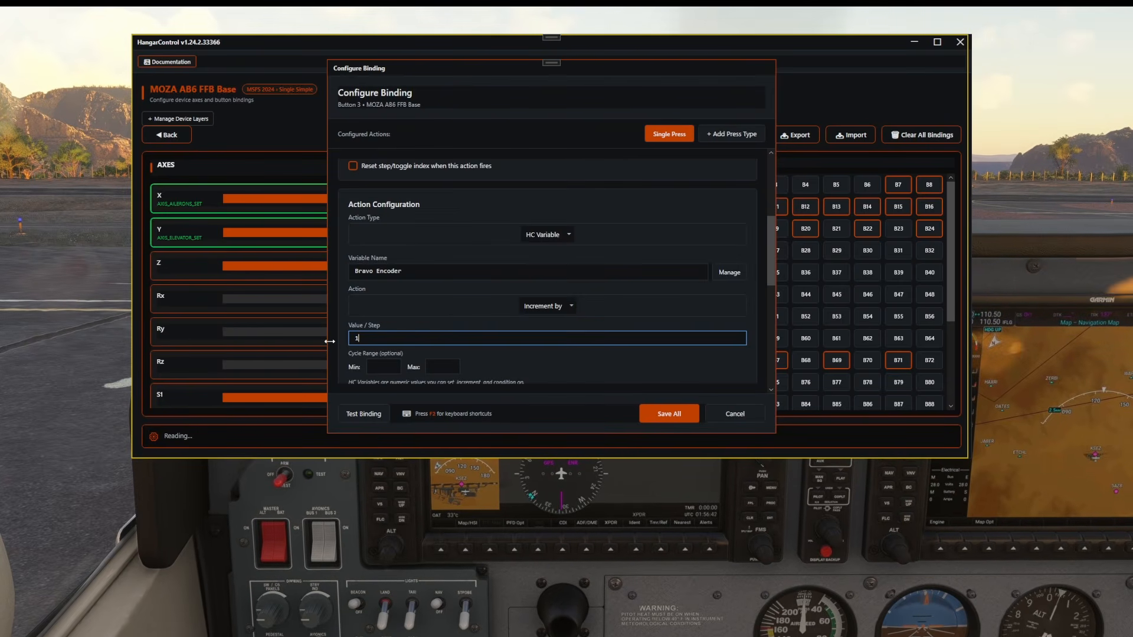
Step: Give the increment action a cycle range of 0 to 2 and save the B3 binding
{"action": "left_click", "coordinate": [383, 366]}
{"action": "type", "text": "0"}
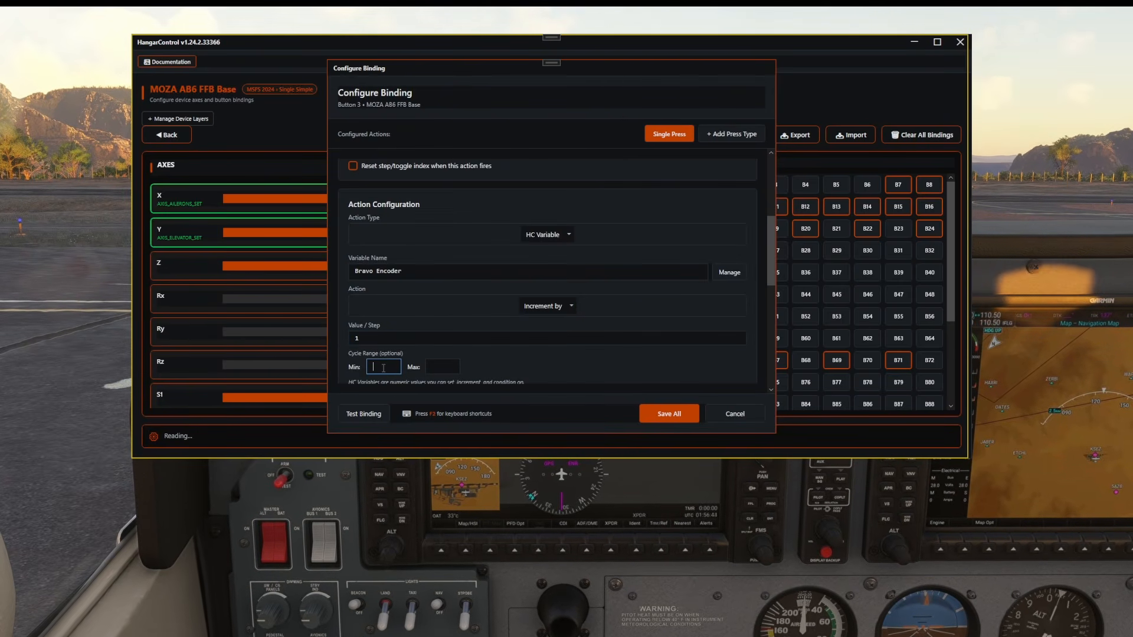
{"action": "type", "text": "2"}
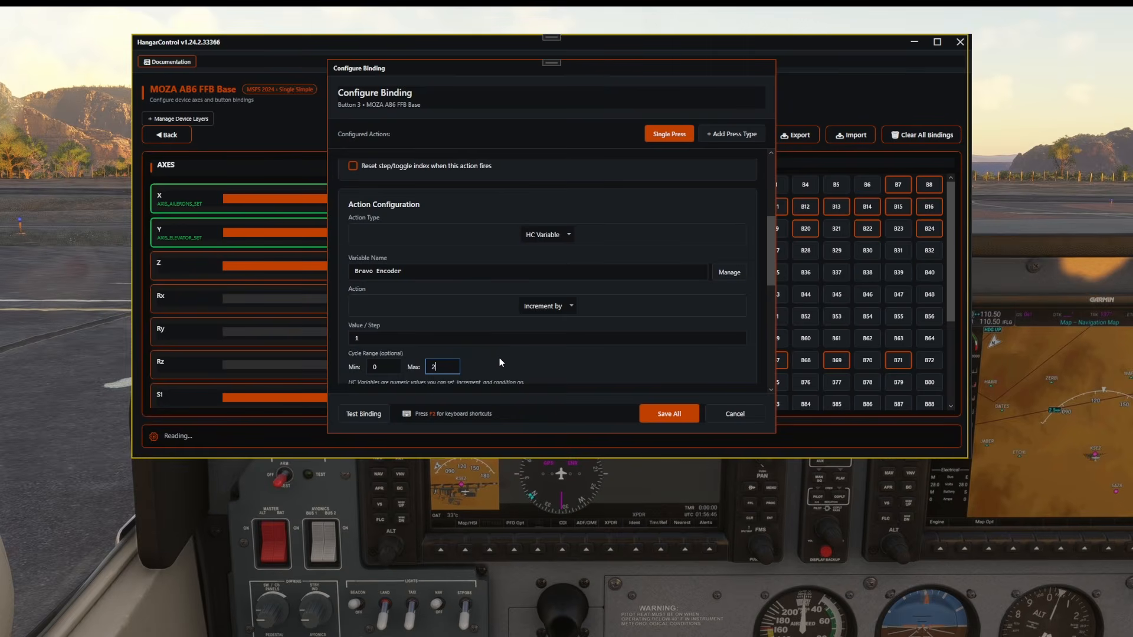
{"action": "scroll", "coordinate": [489, 366], "scroll_direction": "down", "scroll_amount": 1}
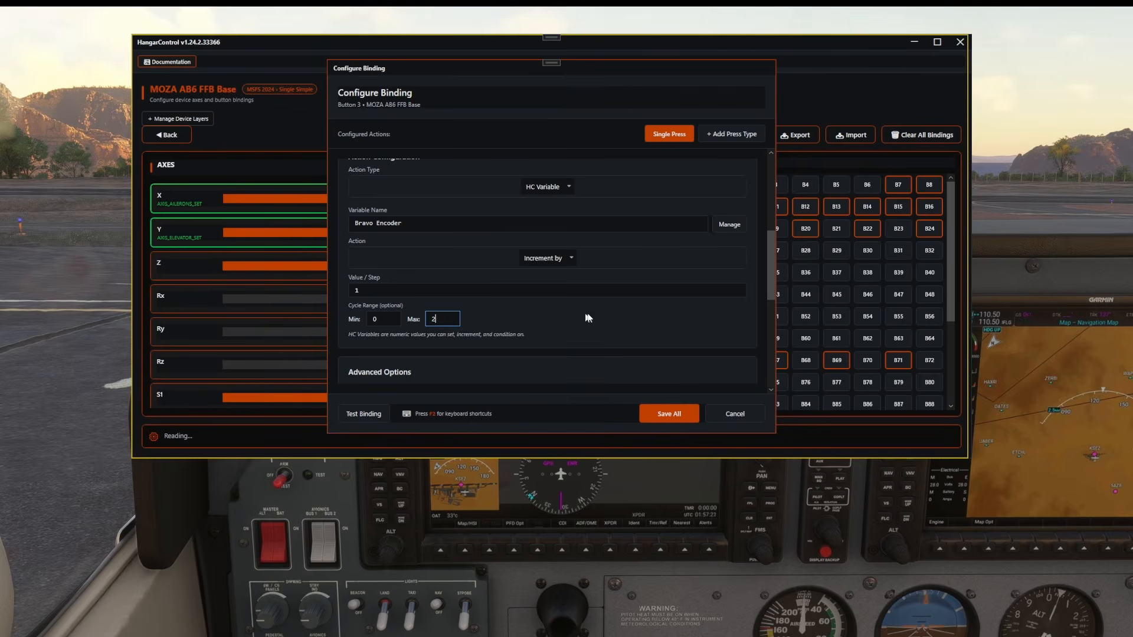
{"action": "left_click", "coordinate": [669, 412]}
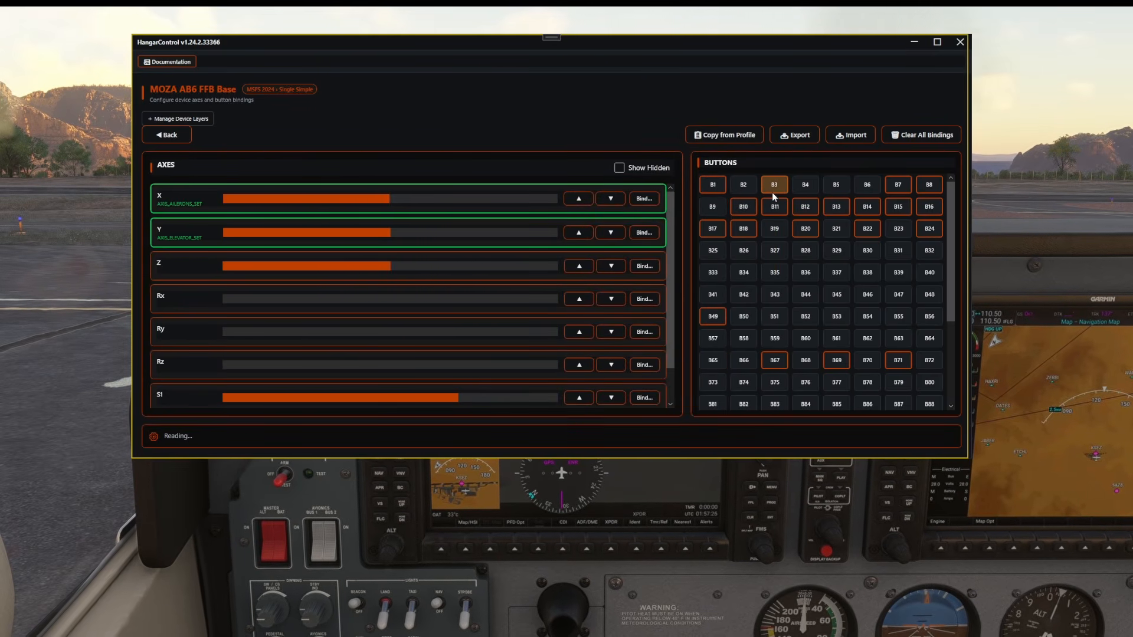
Step: Return to the Control Bindings overview and enable value popups
{"action": "mouse_move", "coordinate": [766, 186]}
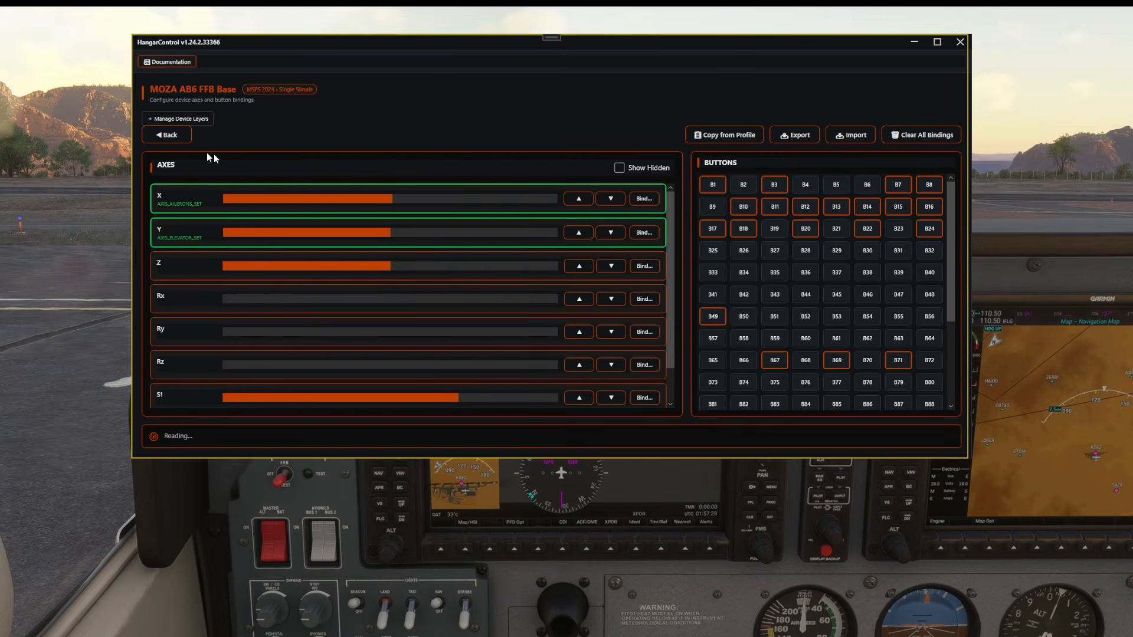
{"action": "left_click", "coordinate": [169, 135]}
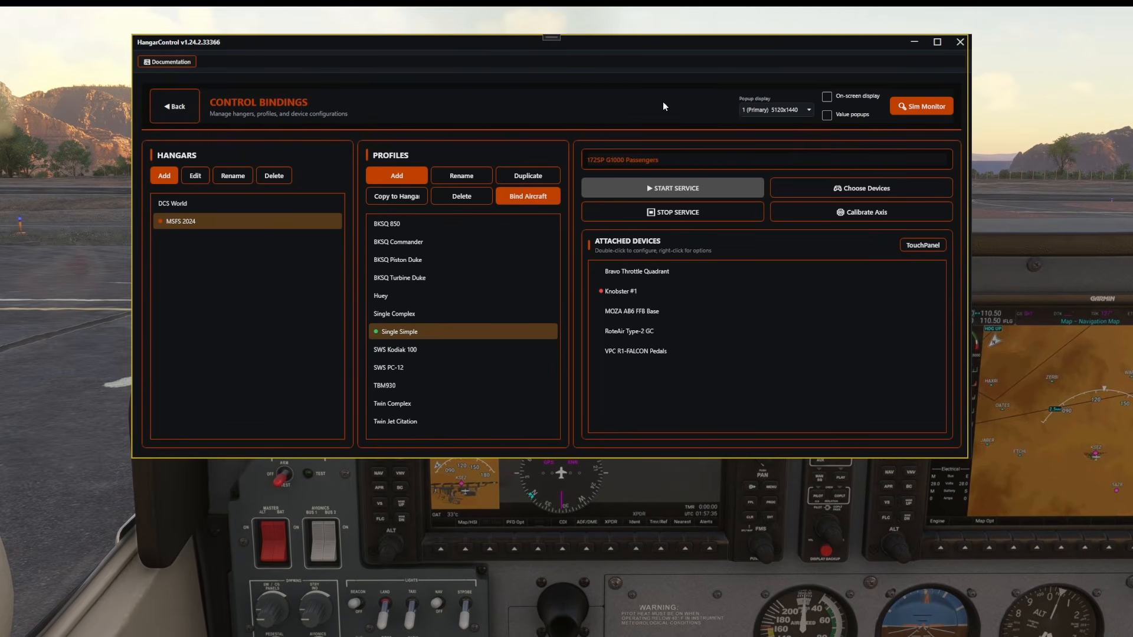
{"action": "left_click", "coordinate": [827, 116]}
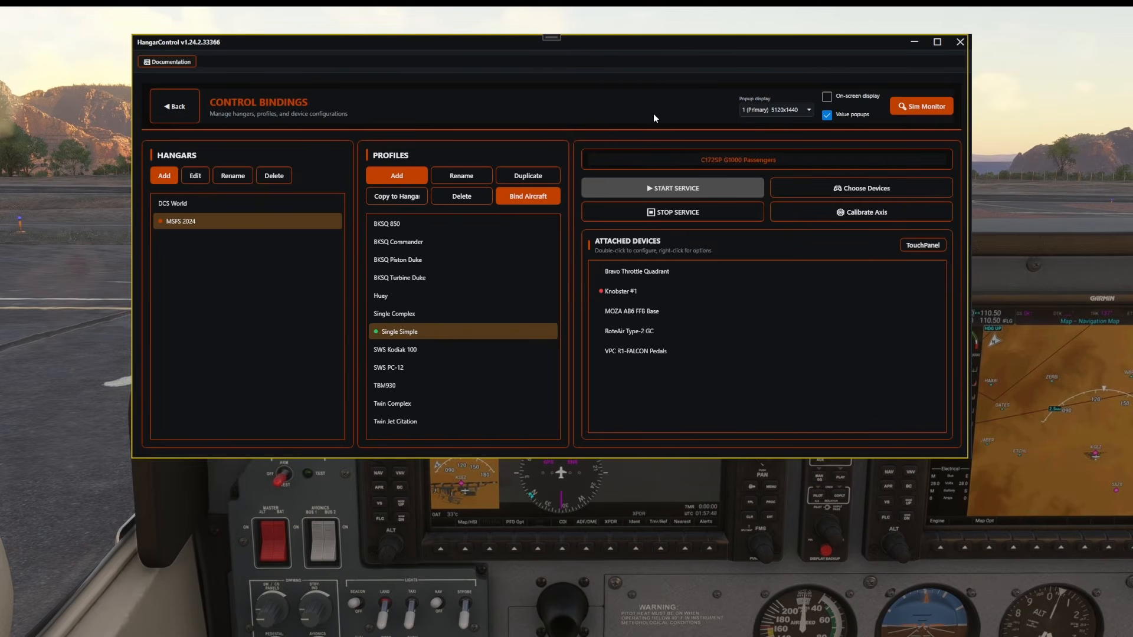
Step: Turn on the on-screen display, move the HC Variables & Flags overlay over the cockpit panel, and turn the display off again
{"action": "left_click", "coordinate": [837, 98]}
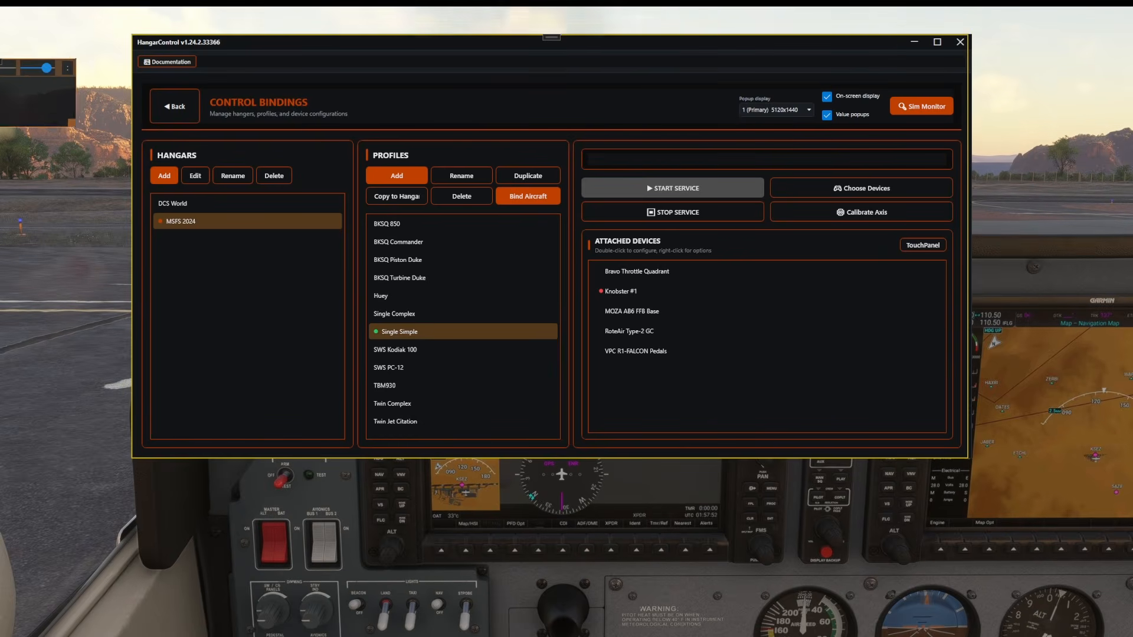
{"action": "left_click_drag", "start_coordinate": [16, 73], "coordinate": [560, 511]}
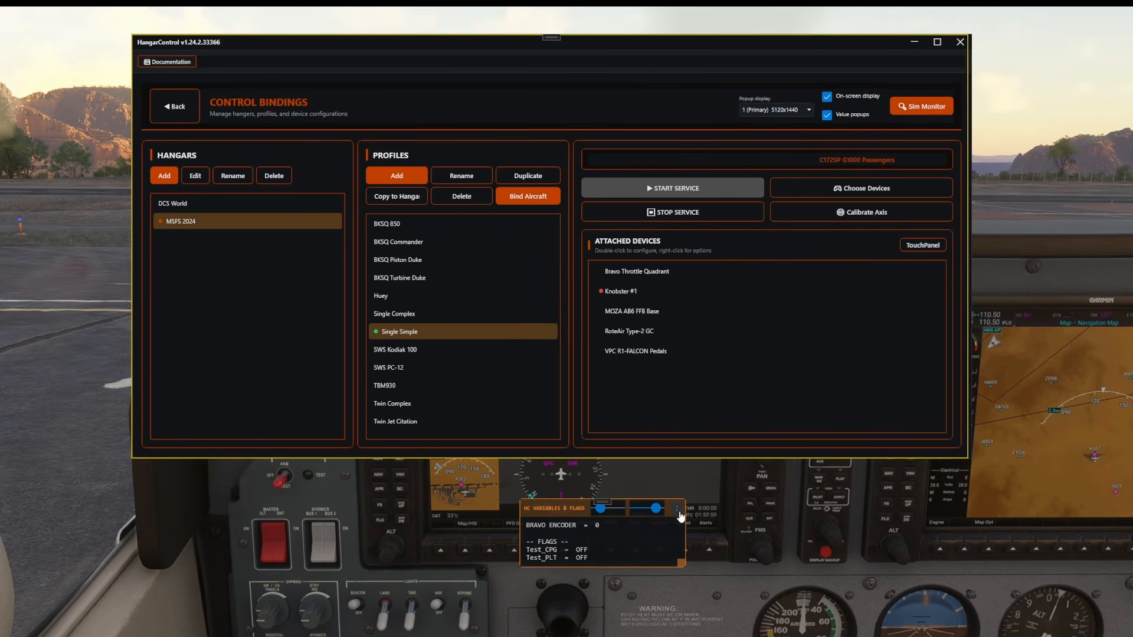
{"action": "left_click", "coordinate": [676, 509]}
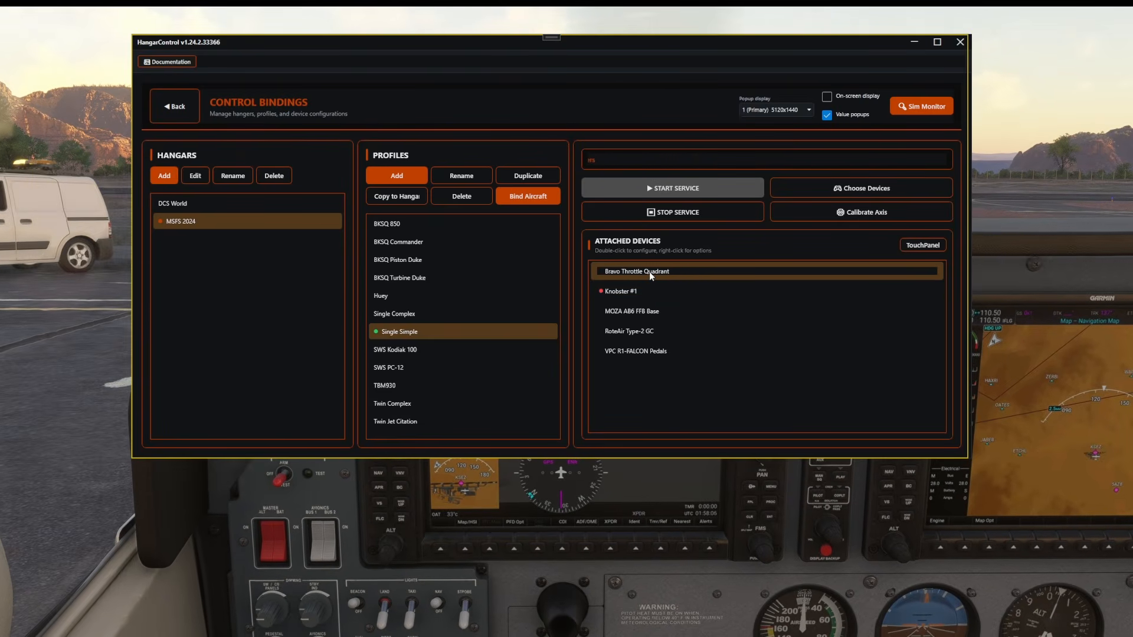
Step: Open the AP Encoder CW binding of the Bravo Throttle Quadrant and start a new conditional operation
{"action": "double_click", "coordinate": [699, 269]}
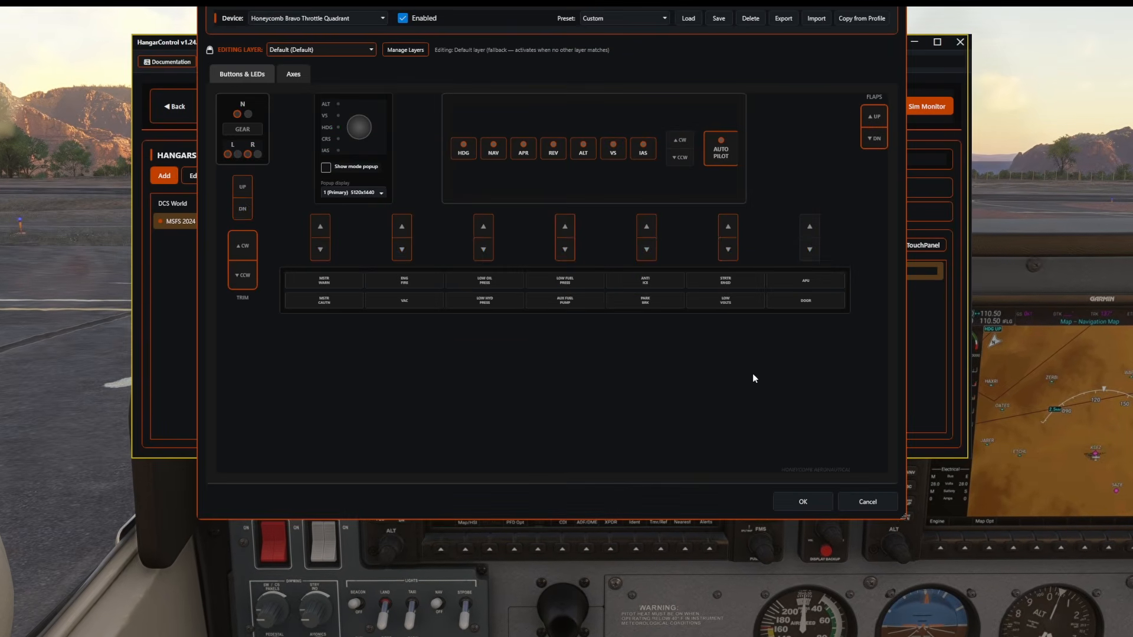
{"action": "left_click", "coordinate": [679, 144]}
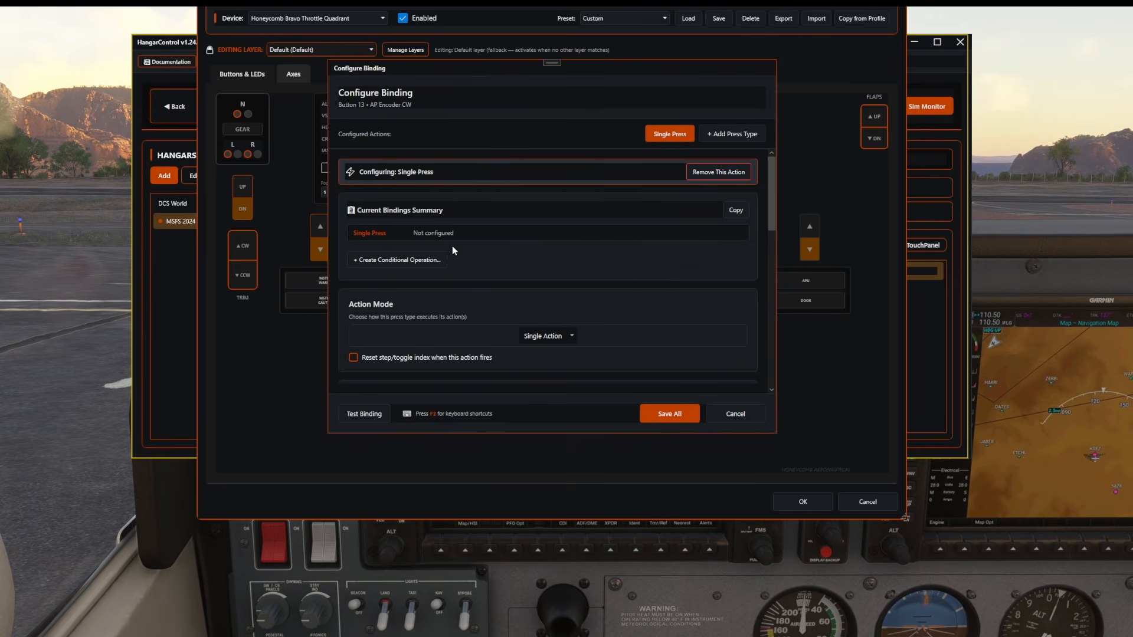
{"action": "left_click", "coordinate": [400, 264]}
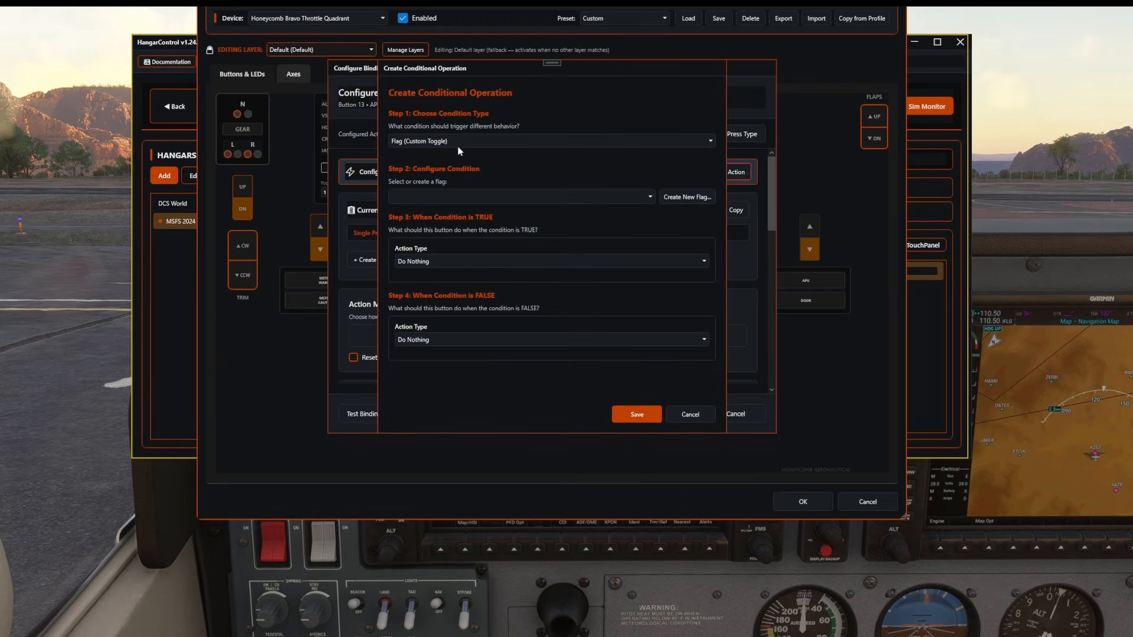
Step: Set the condition to the numeric HC variable BRAVO ENCODER being equal to 0
{"action": "left_click", "coordinate": [420, 202]}
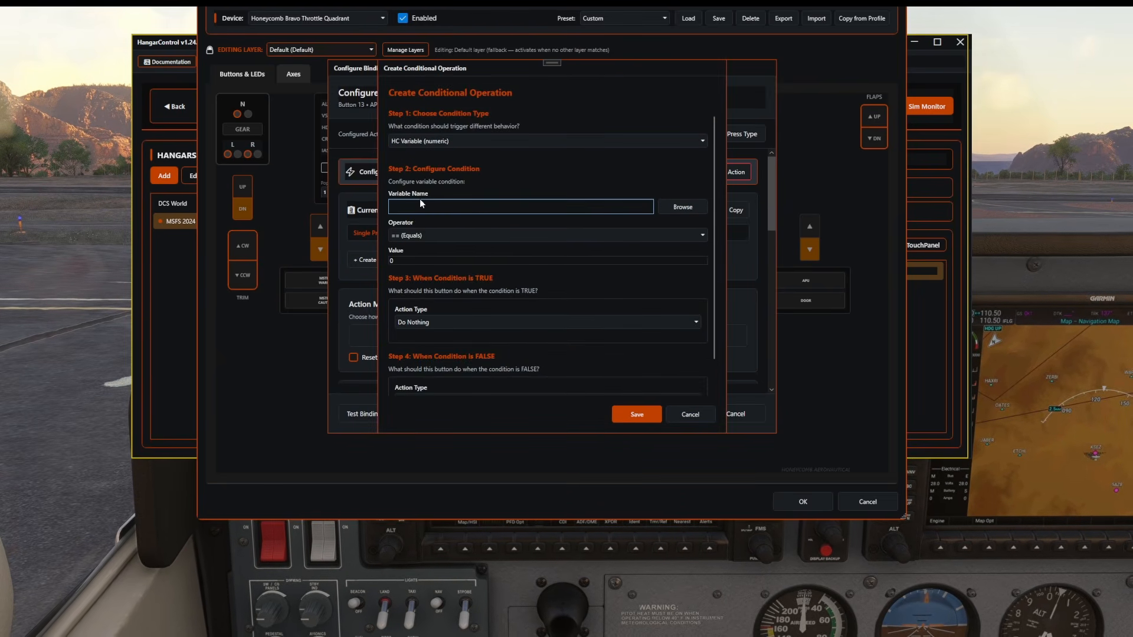
{"action": "left_click", "coordinate": [539, 203]}
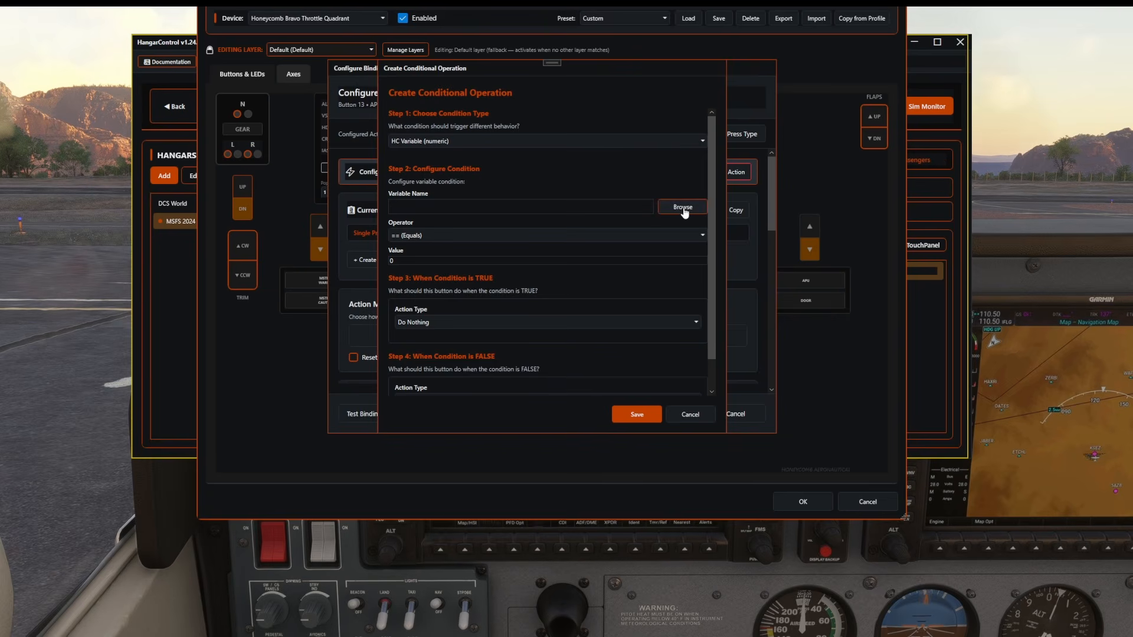
{"action": "left_click", "coordinate": [683, 210]}
{"action": "double_click", "coordinate": [519, 222]}
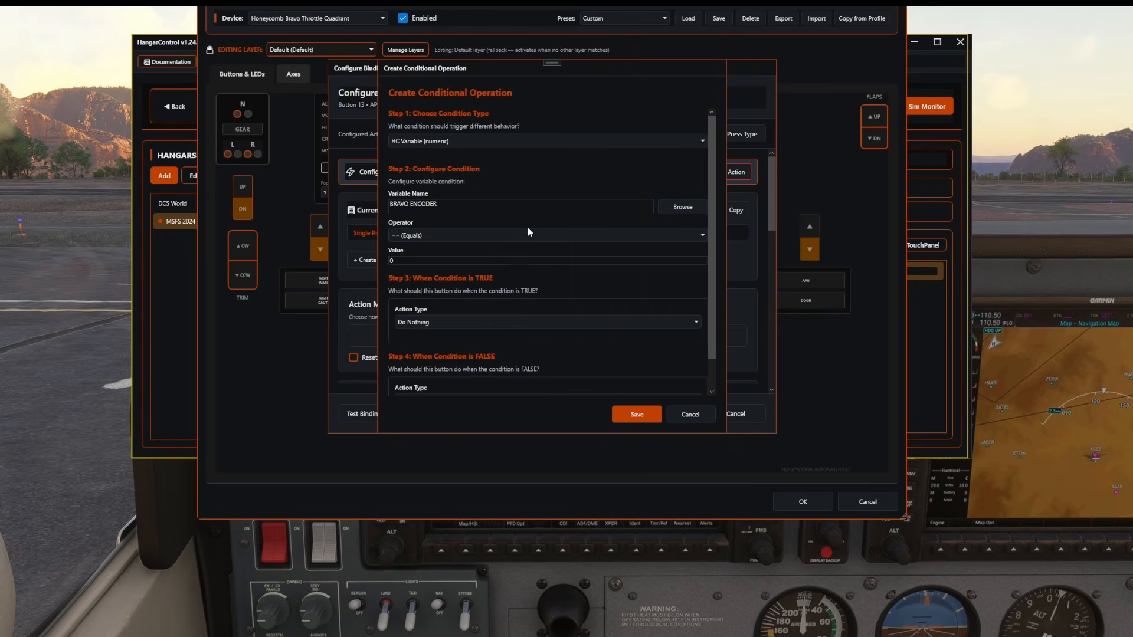
{"action": "scroll", "coordinate": [508, 214], "scroll_direction": "down", "scroll_amount": 1}
{"action": "left_click", "coordinate": [452, 229]}
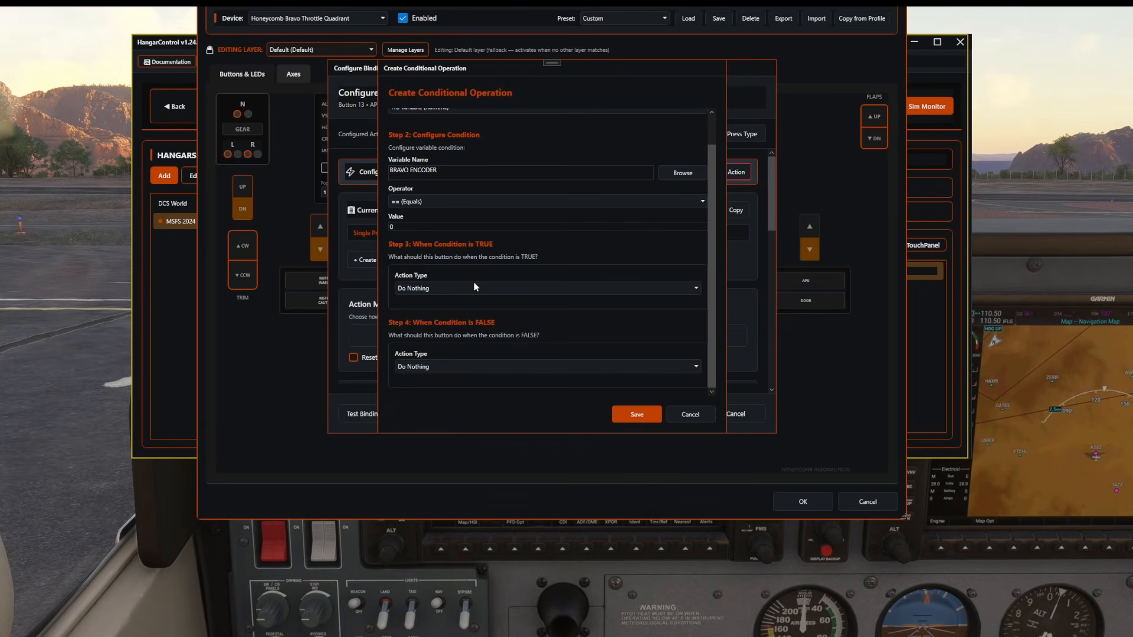
Step: Make the condition's TRUE case send the SimConnect event HEADING_BUG_INC, finding it by searching for heading, and save the conditional operation
{"action": "left_click", "coordinate": [455, 289]}
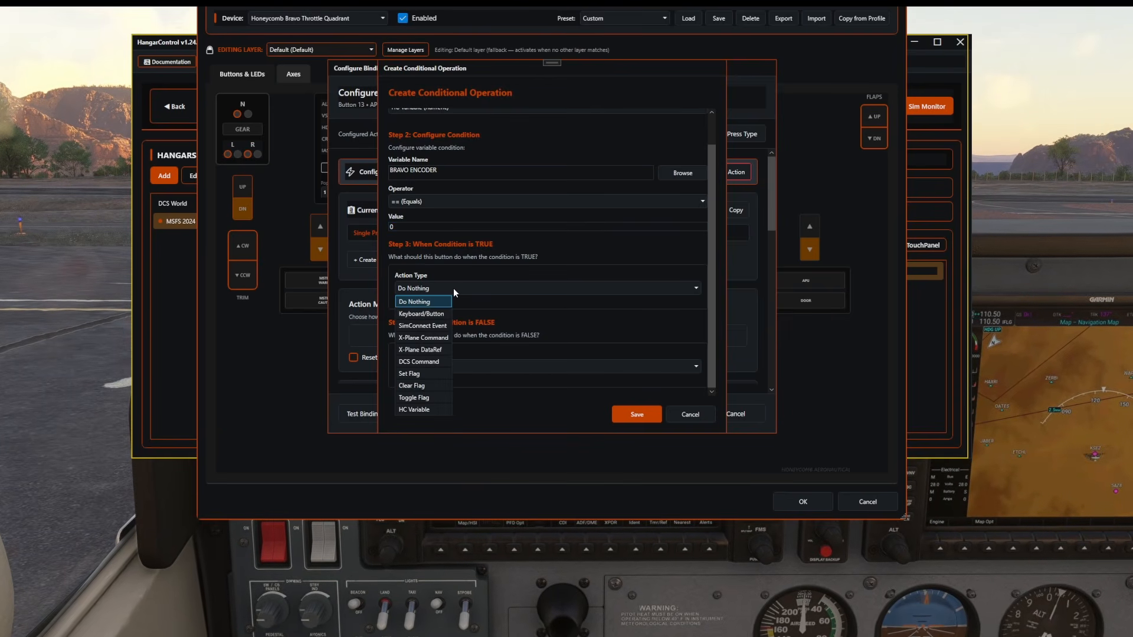
{"action": "left_click", "coordinate": [440, 326]}
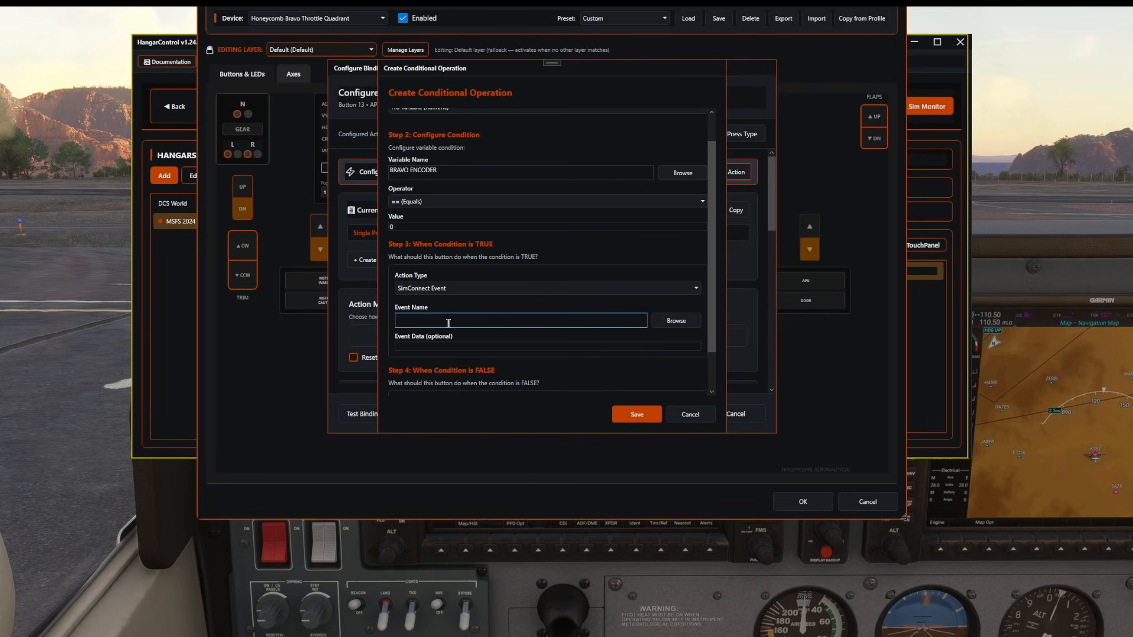
{"action": "left_click", "coordinate": [684, 320]}
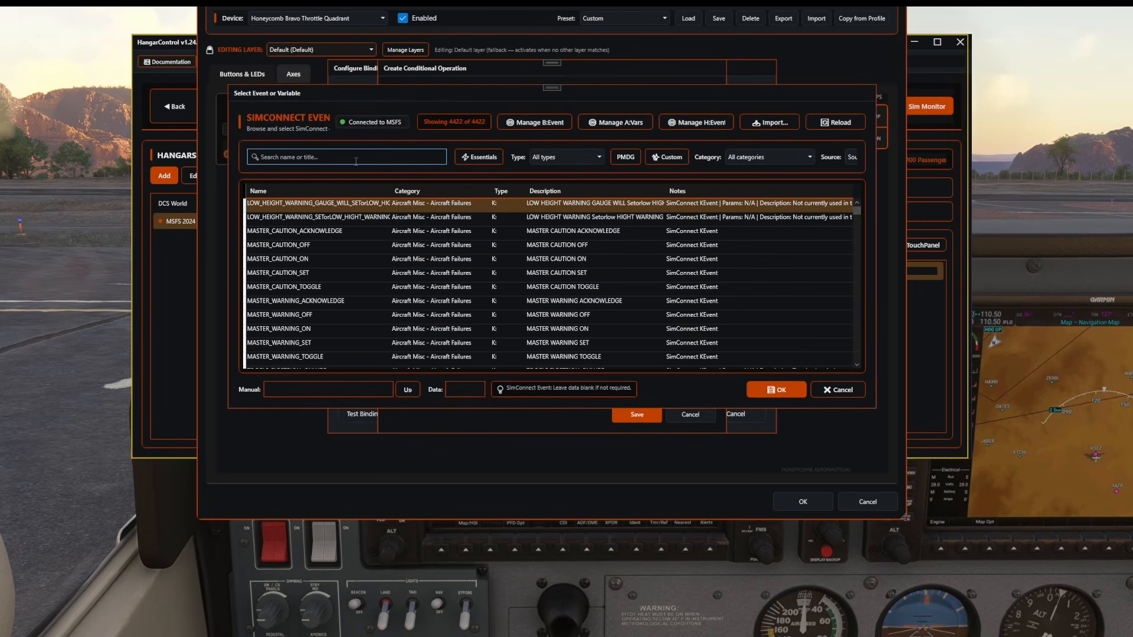
{"action": "left_click", "coordinate": [360, 161]}
{"action": "type", "text": "heading"}
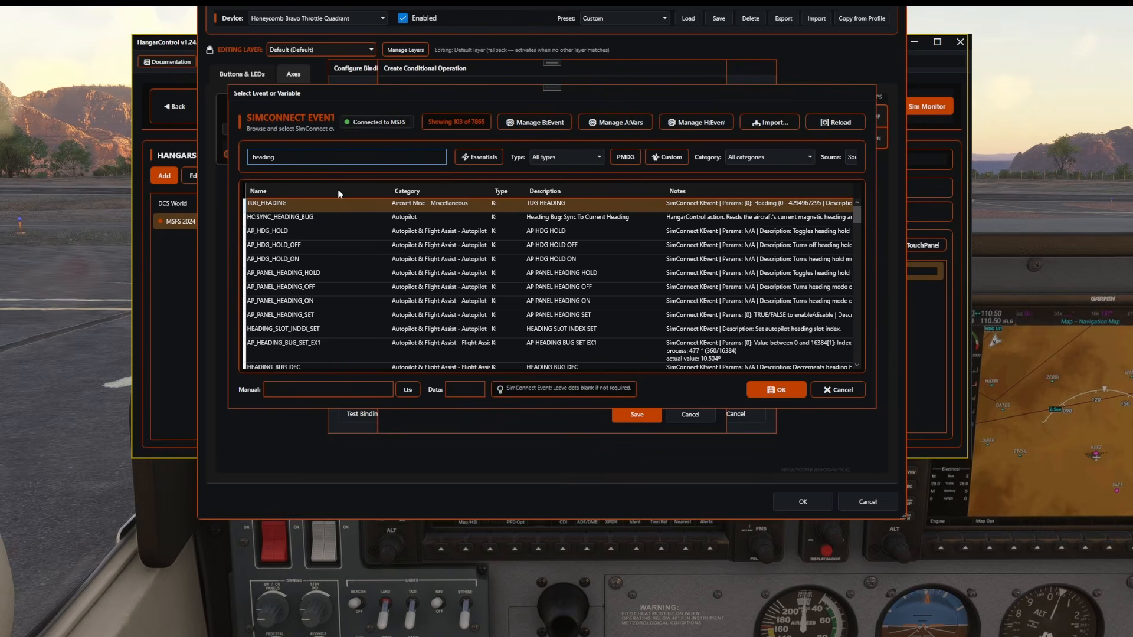
{"action": "scroll", "coordinate": [368, 275], "scroll_direction": "down", "scroll_amount": 2}
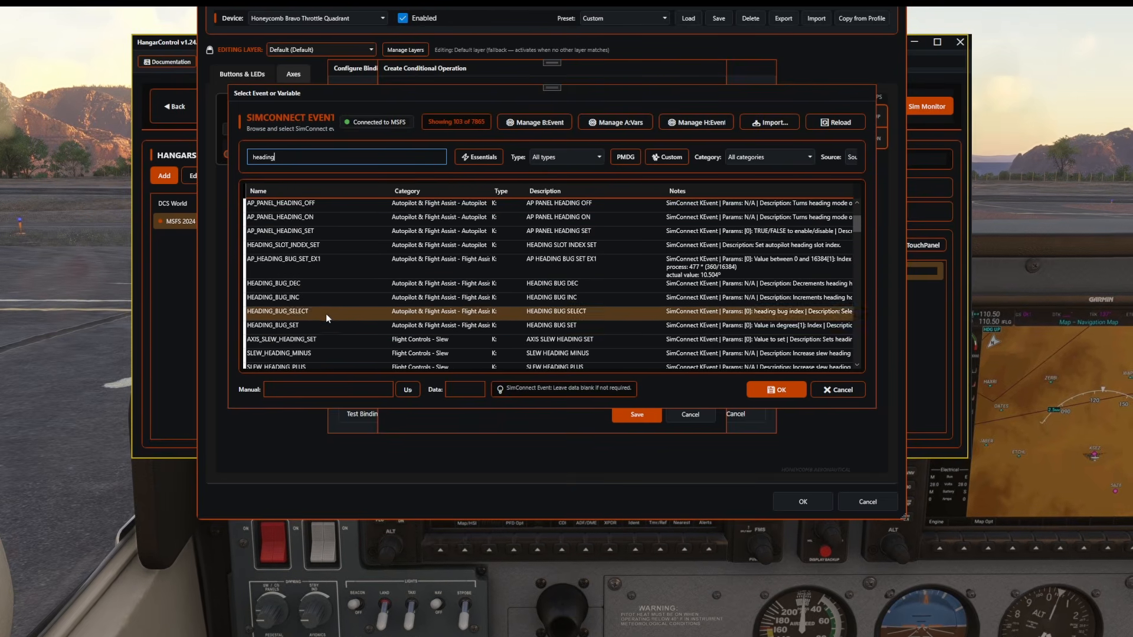
{"action": "left_click", "coordinate": [327, 299]}
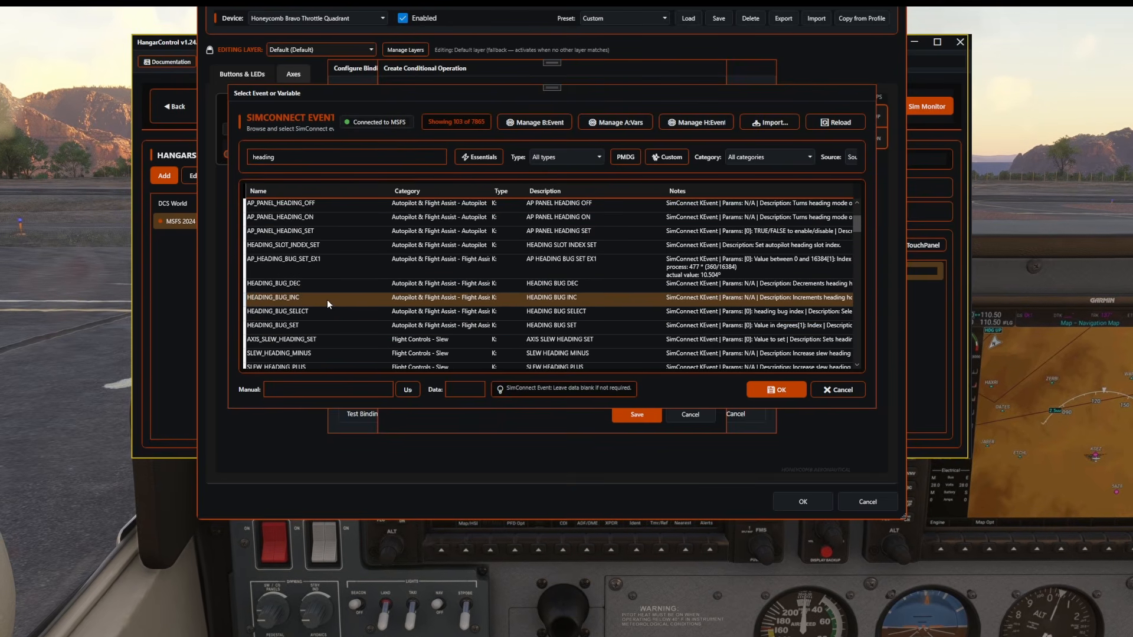
{"action": "left_click", "coordinate": [780, 389]}
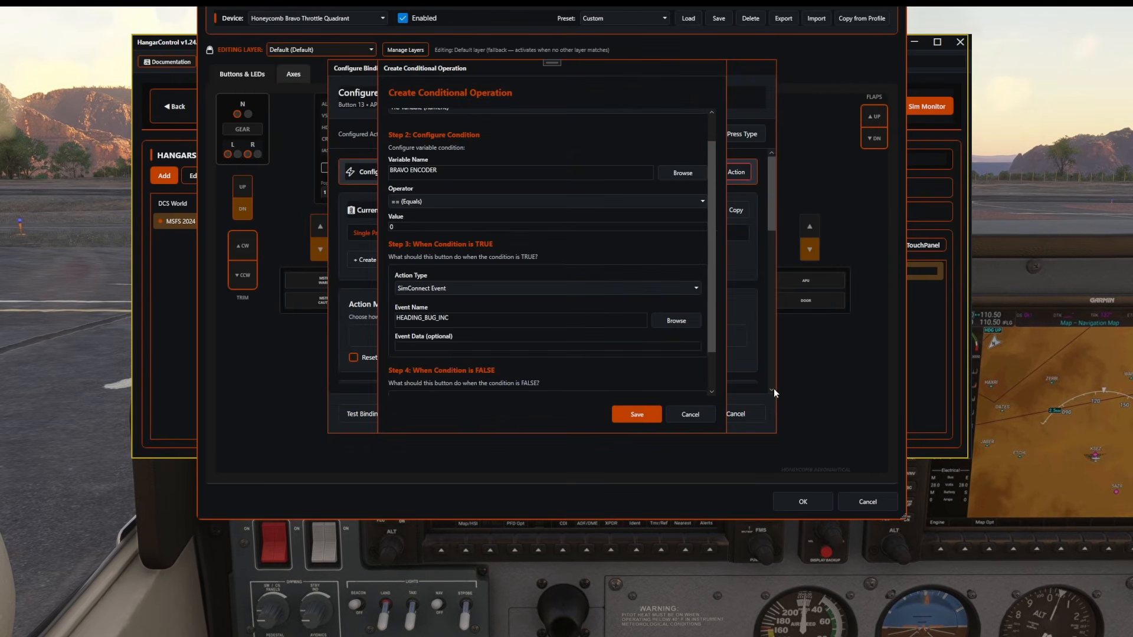
{"action": "left_click", "coordinate": [621, 418]}
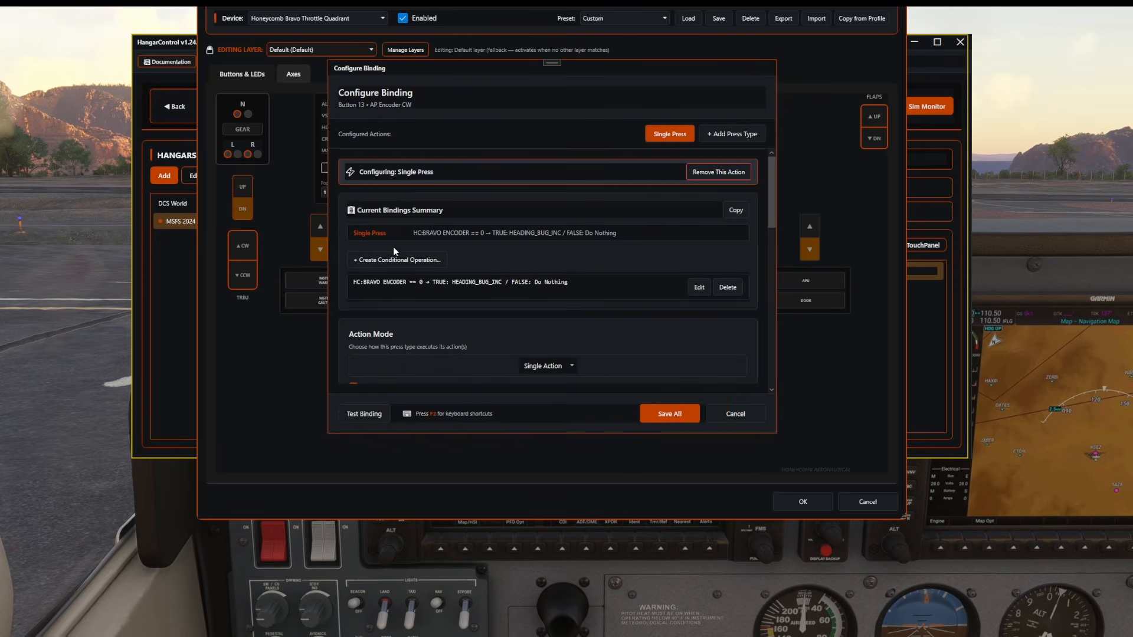
Step: Start a second conditional operation on AP Encoder CW with the condition that the numeric HC variable BRAVO ENCODER equals 1
{"action": "left_click", "coordinate": [412, 260]}
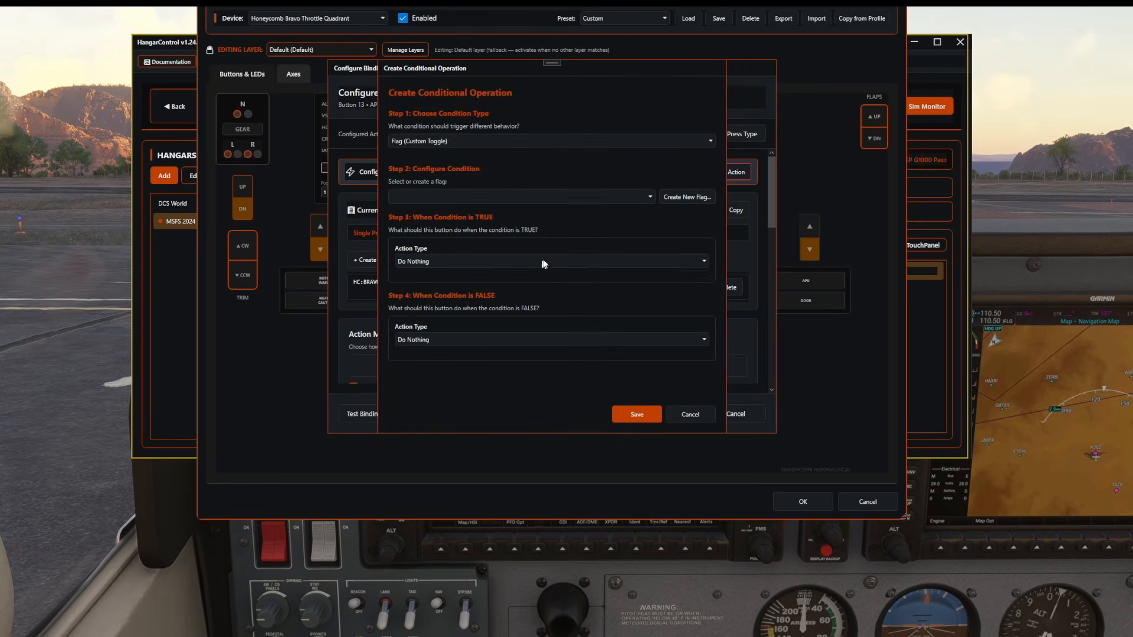
{"action": "left_click", "coordinate": [438, 139]}
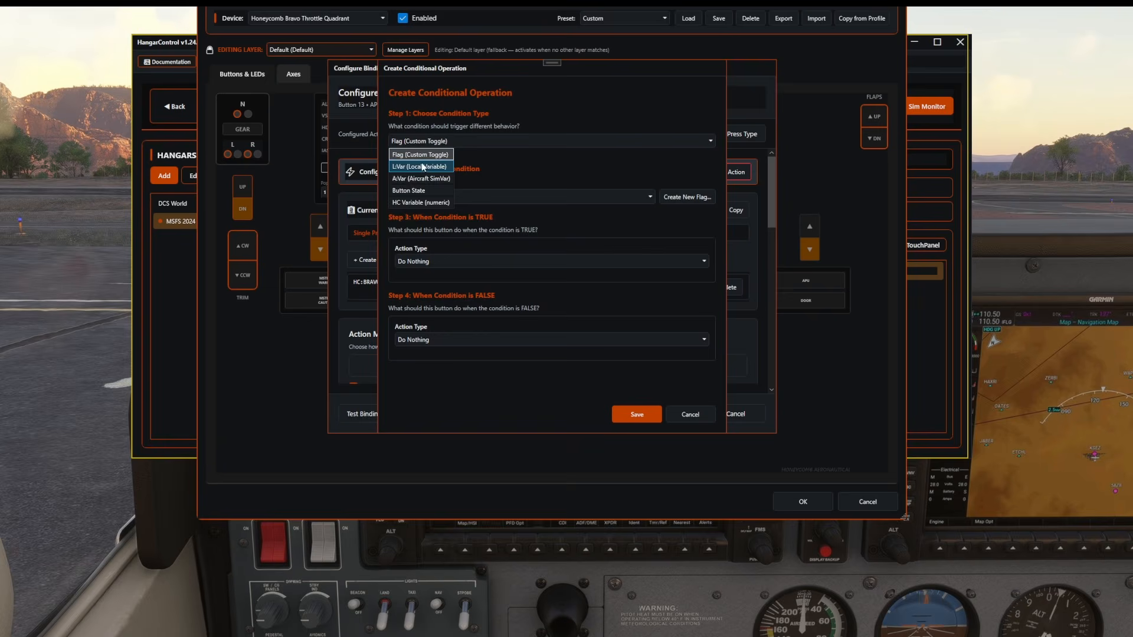
{"action": "left_click", "coordinate": [421, 195]}
{"action": "left_click", "coordinate": [691, 213]}
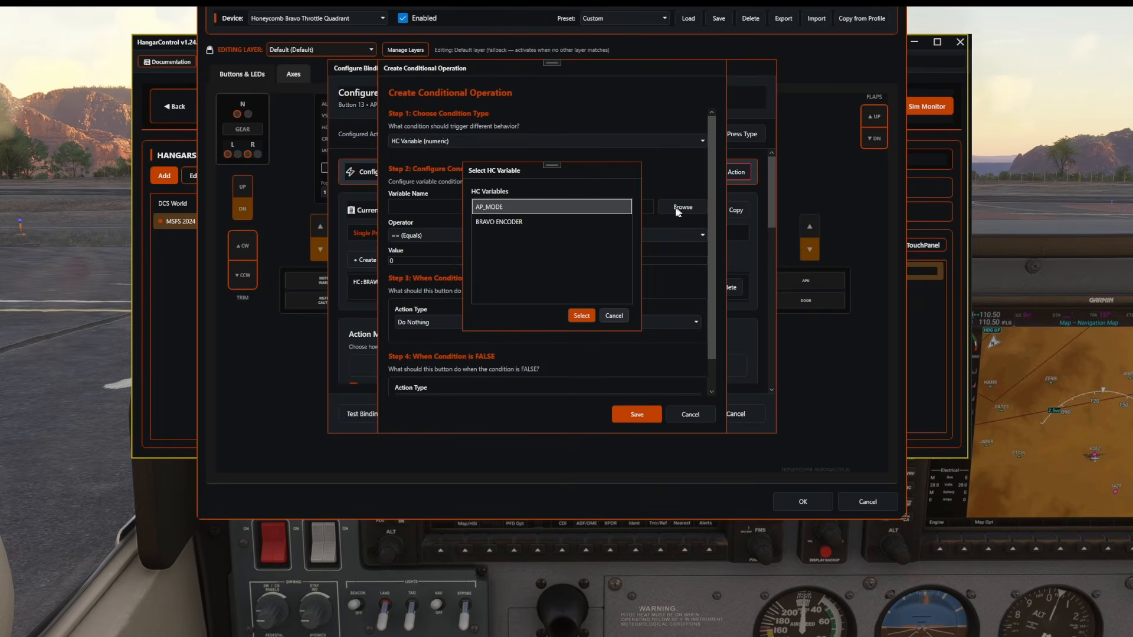
{"action": "left_click", "coordinate": [526, 221]}
{"action": "left_click", "coordinate": [581, 314]}
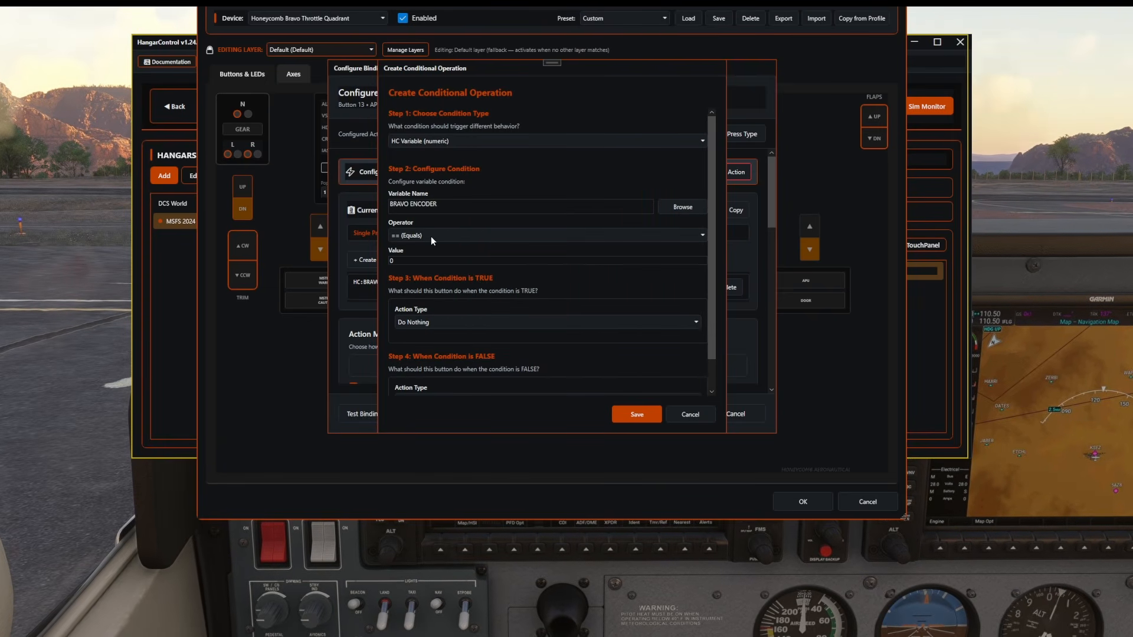
{"action": "left_click", "coordinate": [407, 260]}
{"action": "type", "text": "1"}
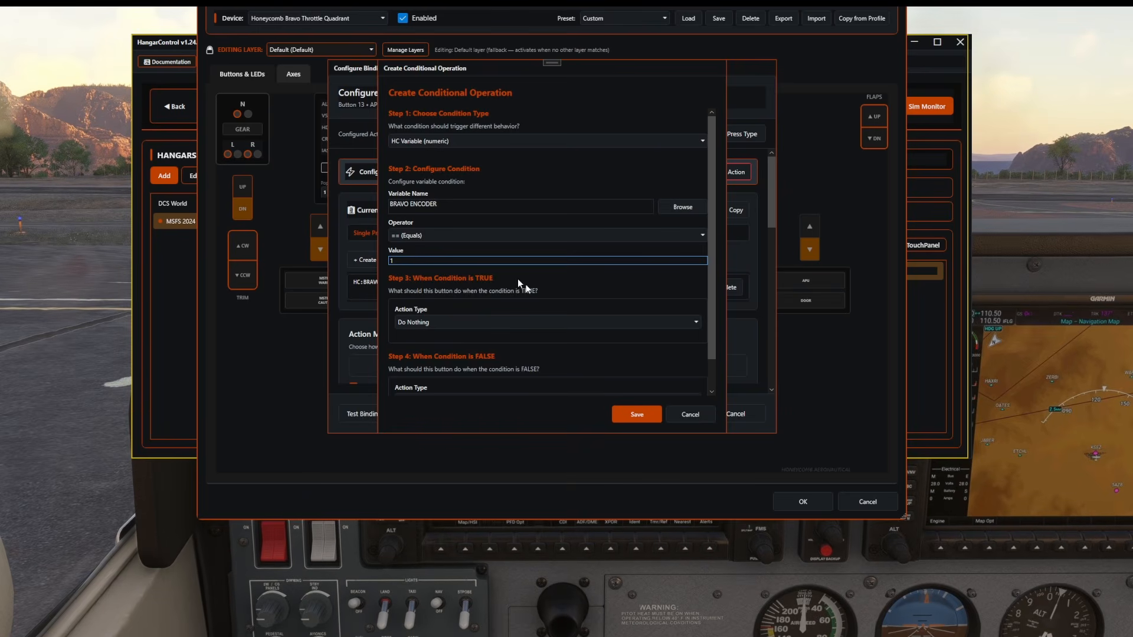
Step: Make the condition's TRUE case send the SimConnect event AP_ALT_VAR_INC, finding it by searching for alt_var, and save the operation, binding and device configuration
{"action": "left_click", "coordinate": [554, 322]}
{"action": "left_click", "coordinate": [423, 360]}
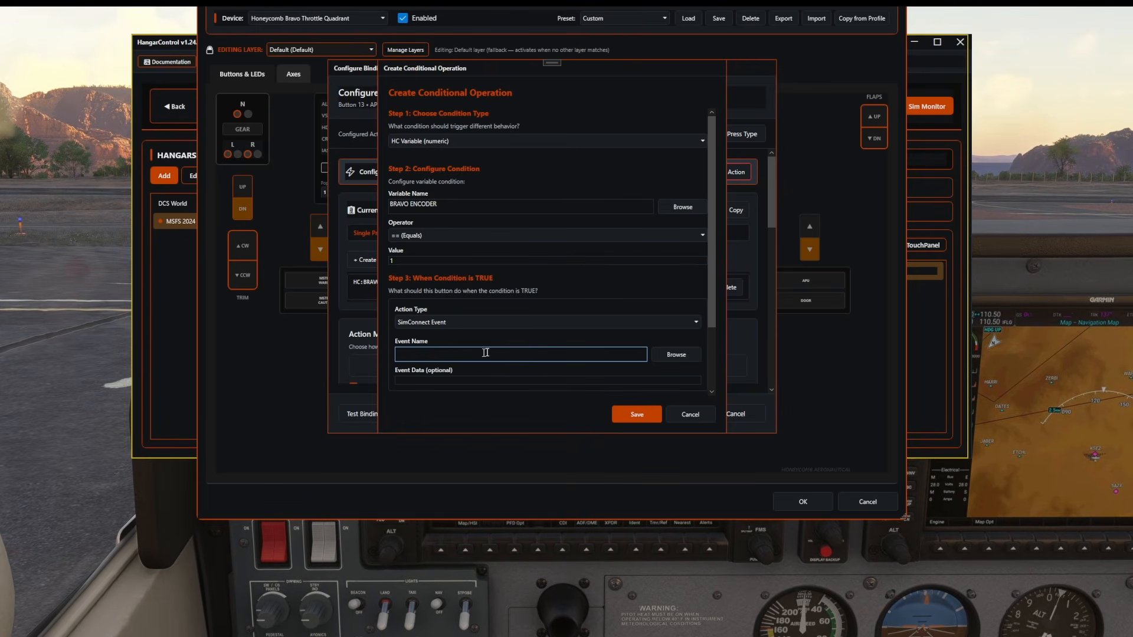
{"action": "left_click", "coordinate": [676, 356]}
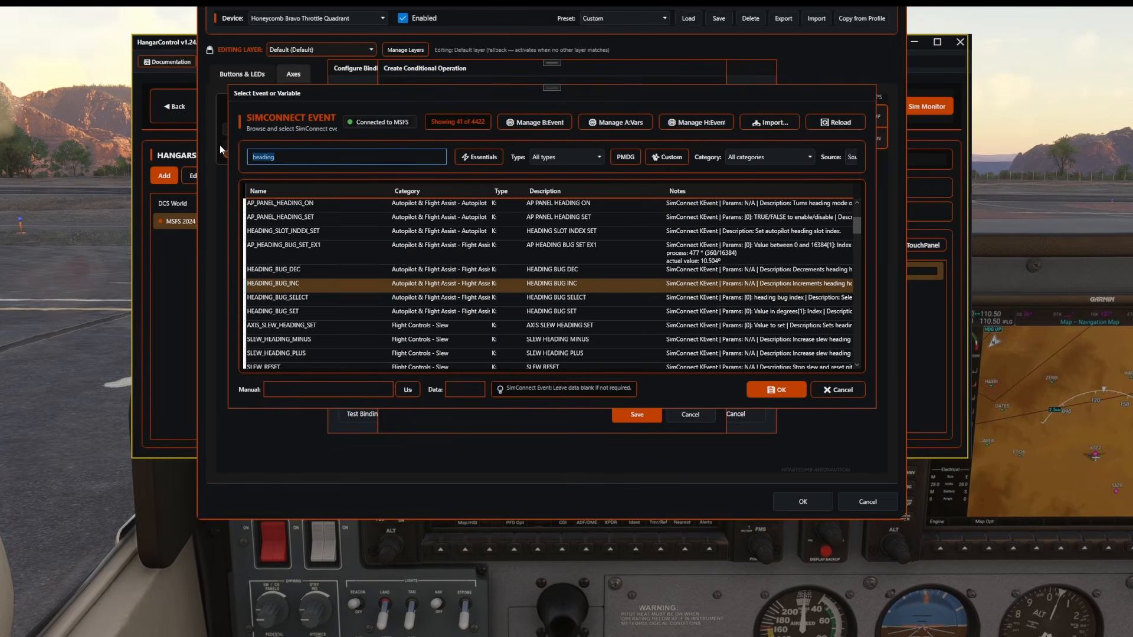
{"action": "type", "text": "alt"}
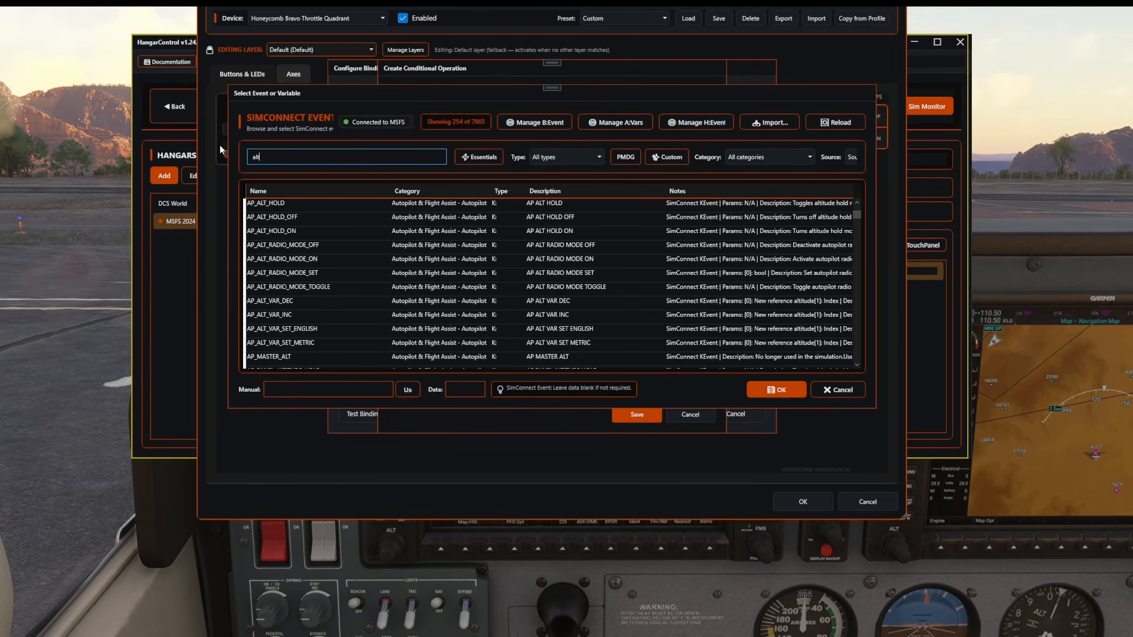
{"action": "type", "text": "_var"}
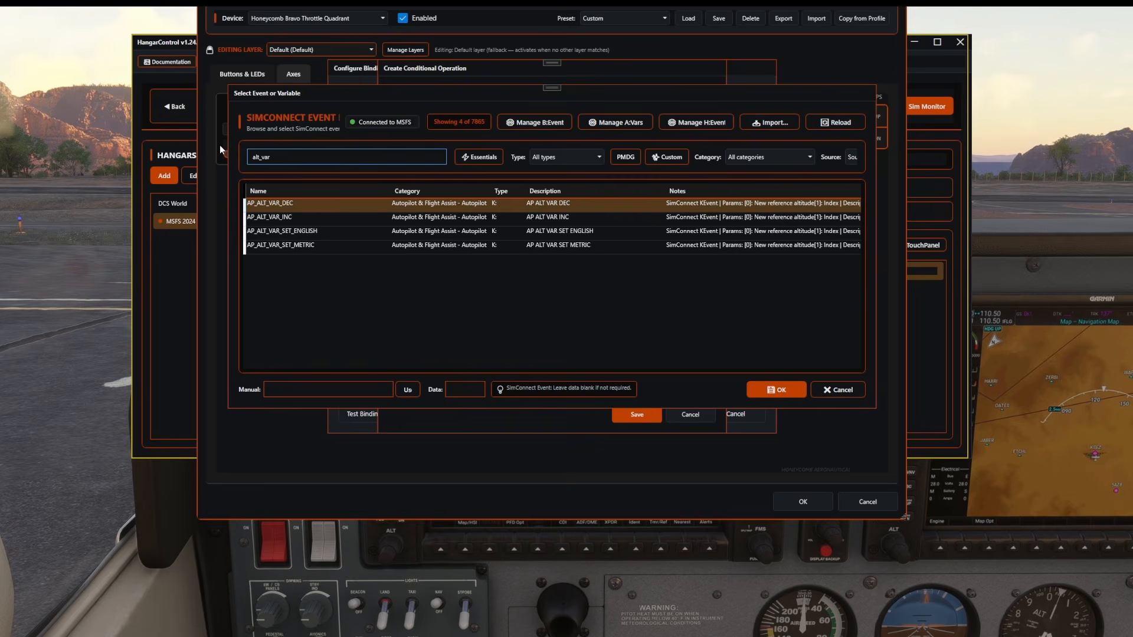
{"action": "left_click", "coordinate": [317, 218]}
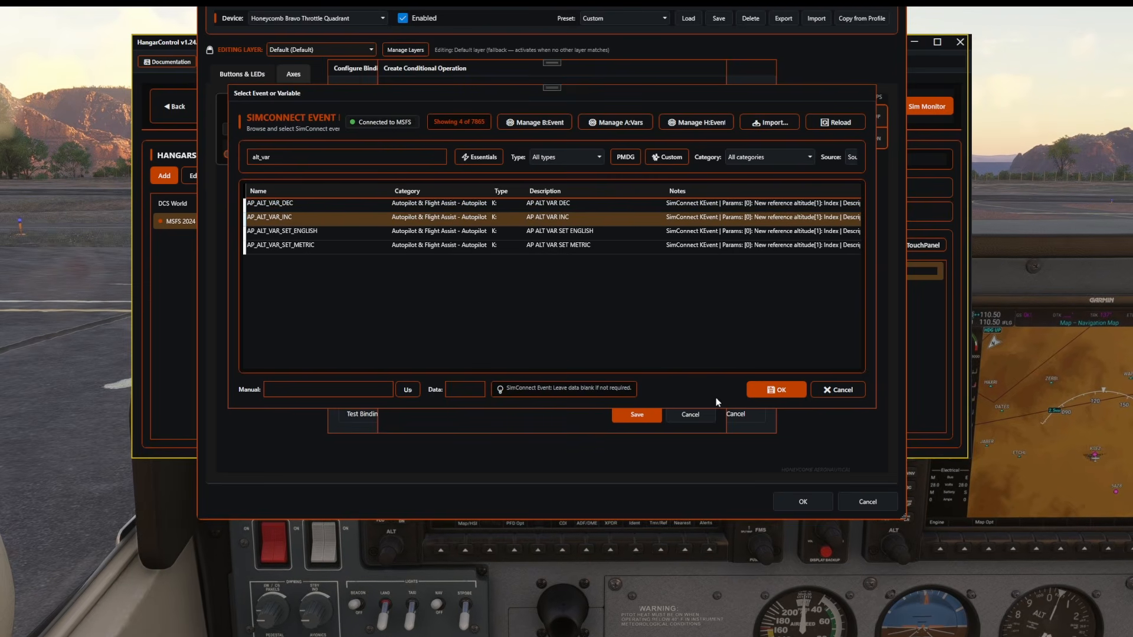
{"action": "left_click", "coordinate": [779, 392]}
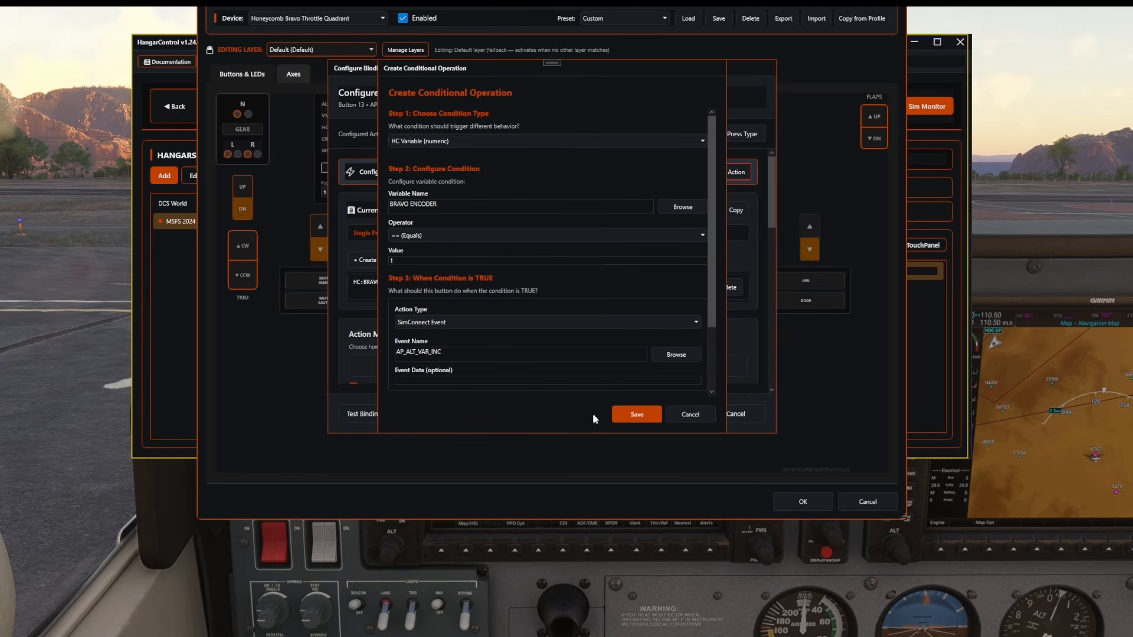
{"action": "left_click", "coordinate": [632, 414]}
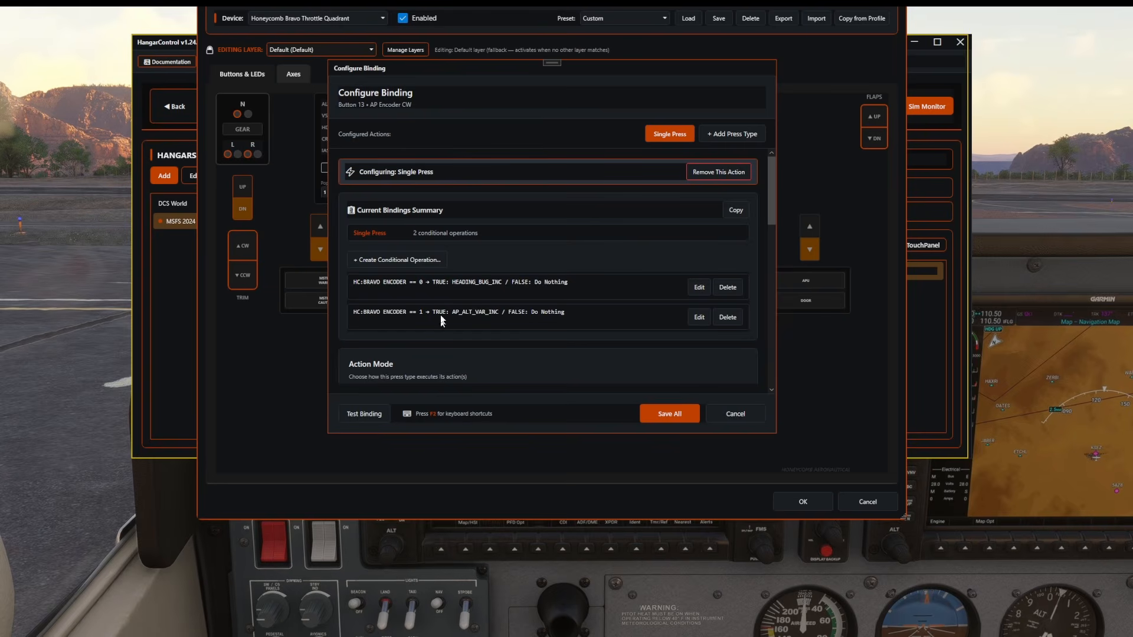
{"action": "left_click", "coordinate": [666, 420]}
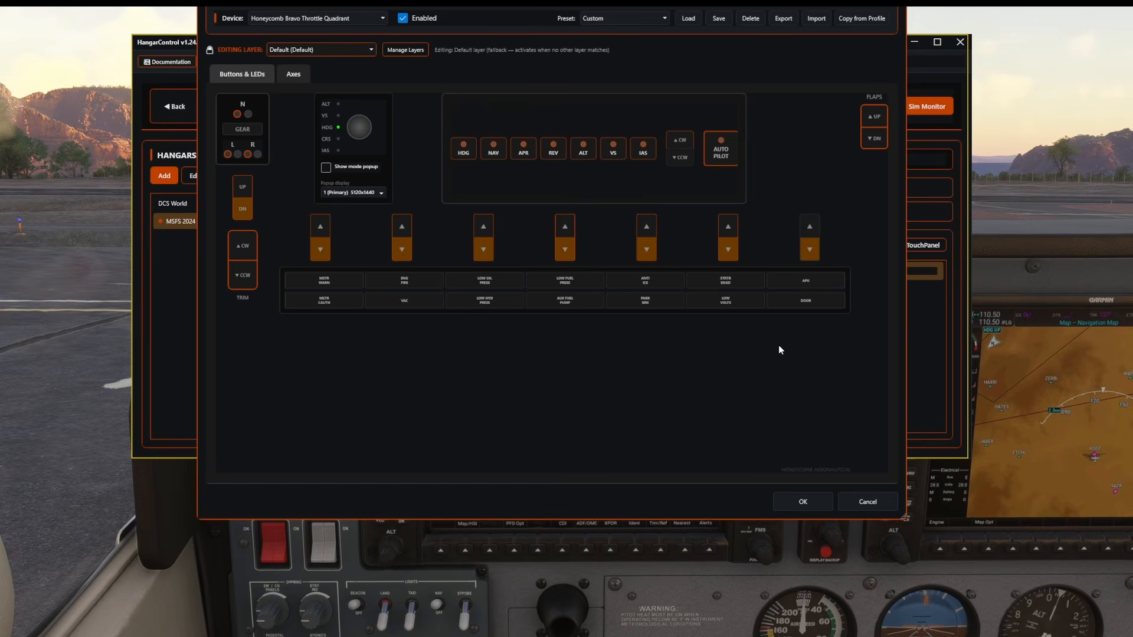
{"action": "left_click", "coordinate": [803, 500]}
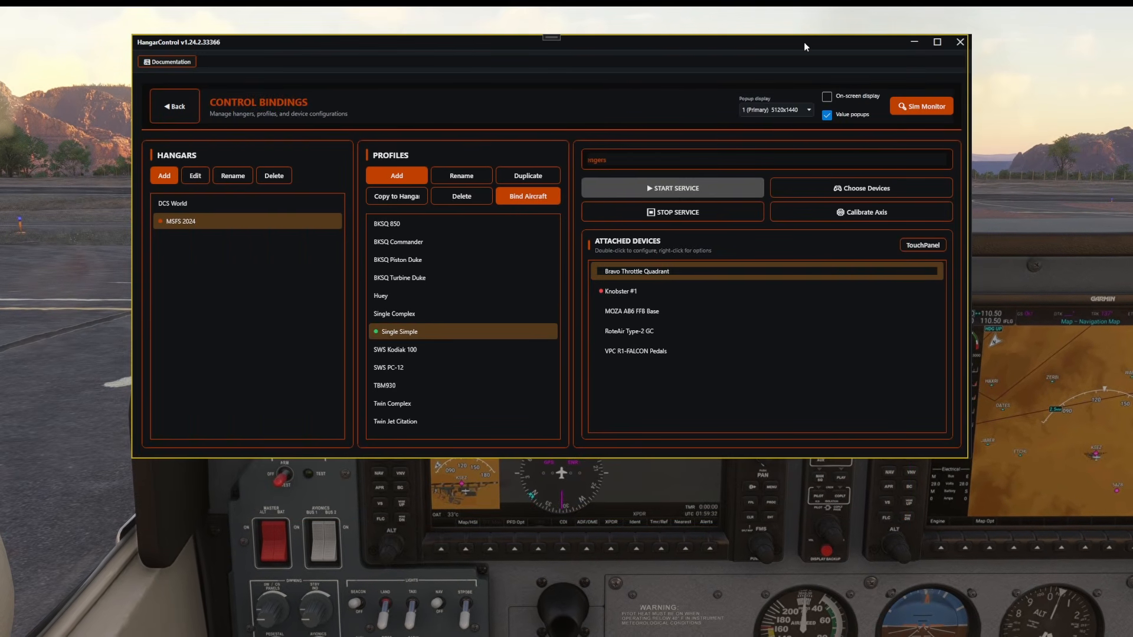
Step: Move the HangarControl window off the cockpit and bring the Garmin primary flight display close to check the encoder's heading and altitude control
{"action": "left_click_drag", "start_coordinate": [804, 41], "coordinate": [0, 7]}
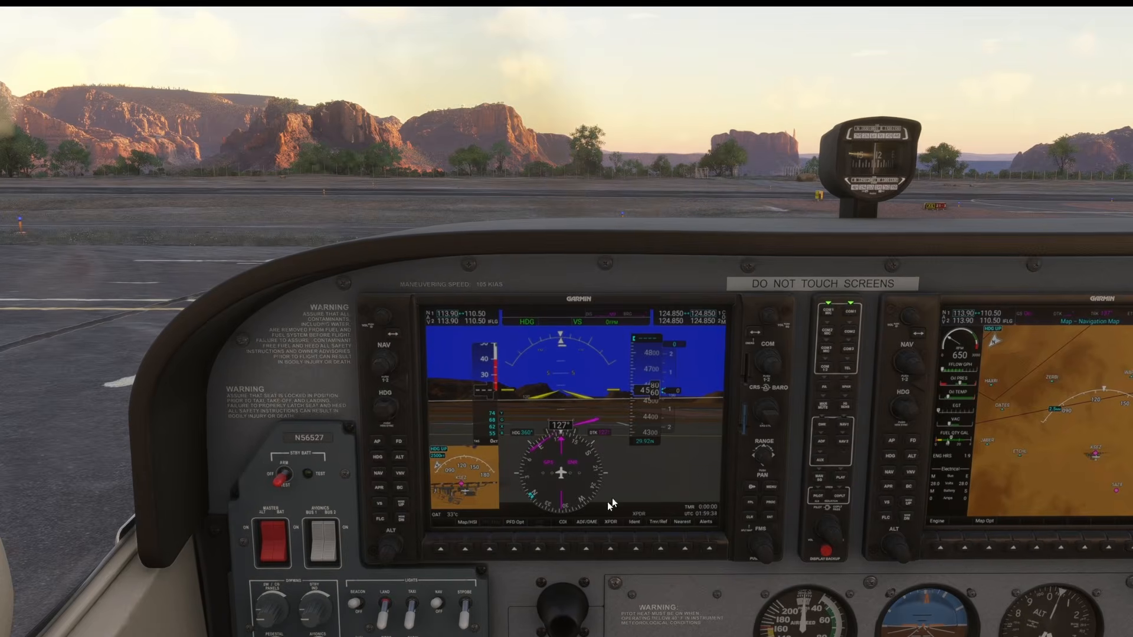
{"action": "left_click_drag", "start_coordinate": [632, 481], "coordinate": [590, 578]}
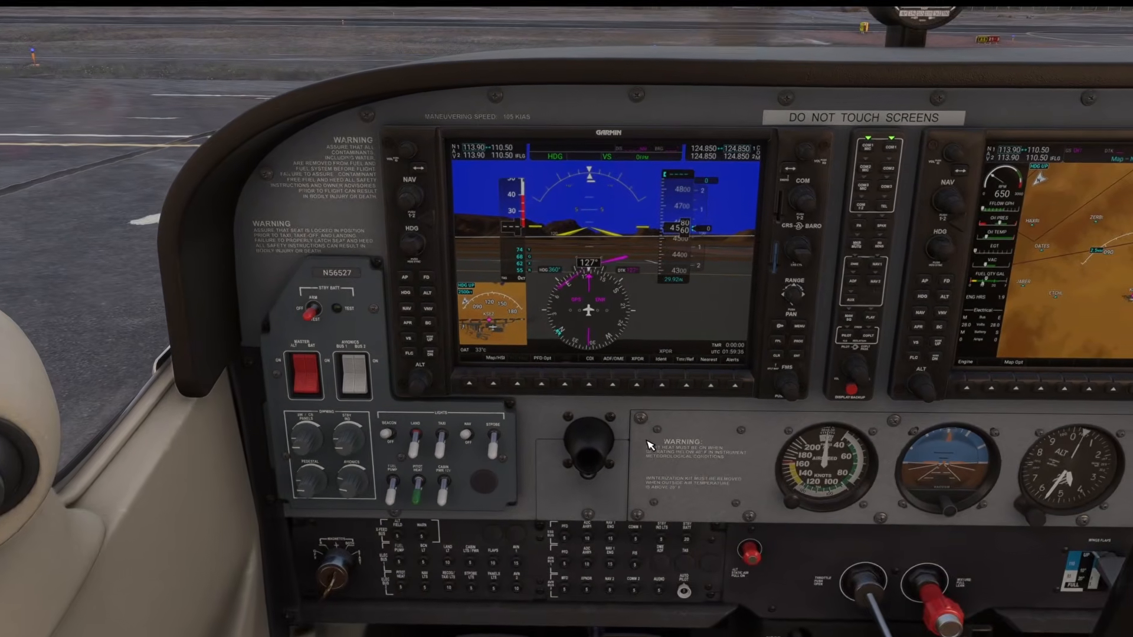
{"action": "scroll", "coordinate": [678, 456], "scroll_direction": "up", "scroll_amount": 5}
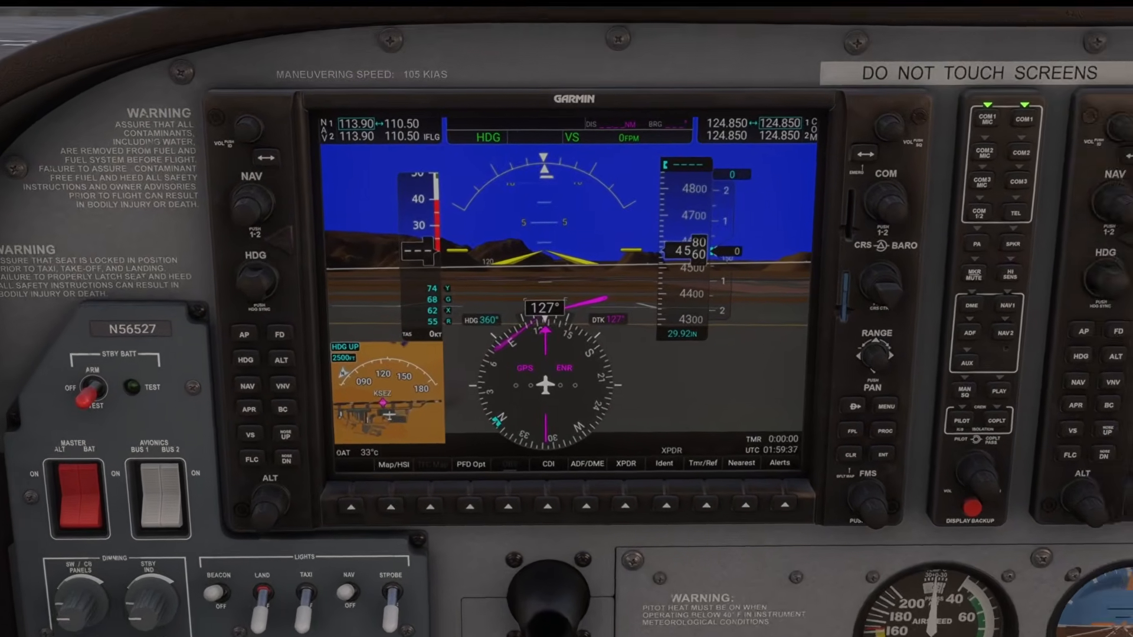
{"action": "mouse_move", "coordinate": [708, 467]}
{"action": "left_mouse_down"}
{"action": "mouse_move", "coordinate": [667, 438]}
{"action": "mouse_move", "coordinate": [708, 467]}
{"action": "left_mouse_up"}
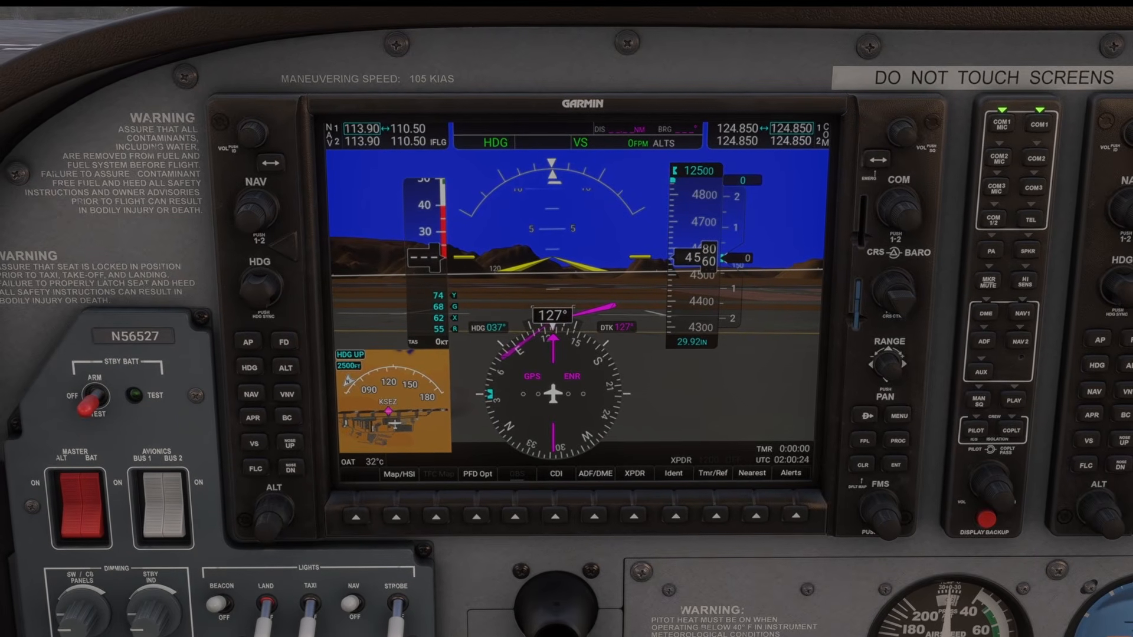
Step: Bring HangarControl back over the cockpit and open the Layer Manager of the Bravo Throttle Quadrant
{"action": "left_click_drag", "start_coordinate": [1127, 1], "coordinate": [688, 3]}
{"action": "left_click_drag", "start_coordinate": [816, 1], "coordinate": [591, 66]}
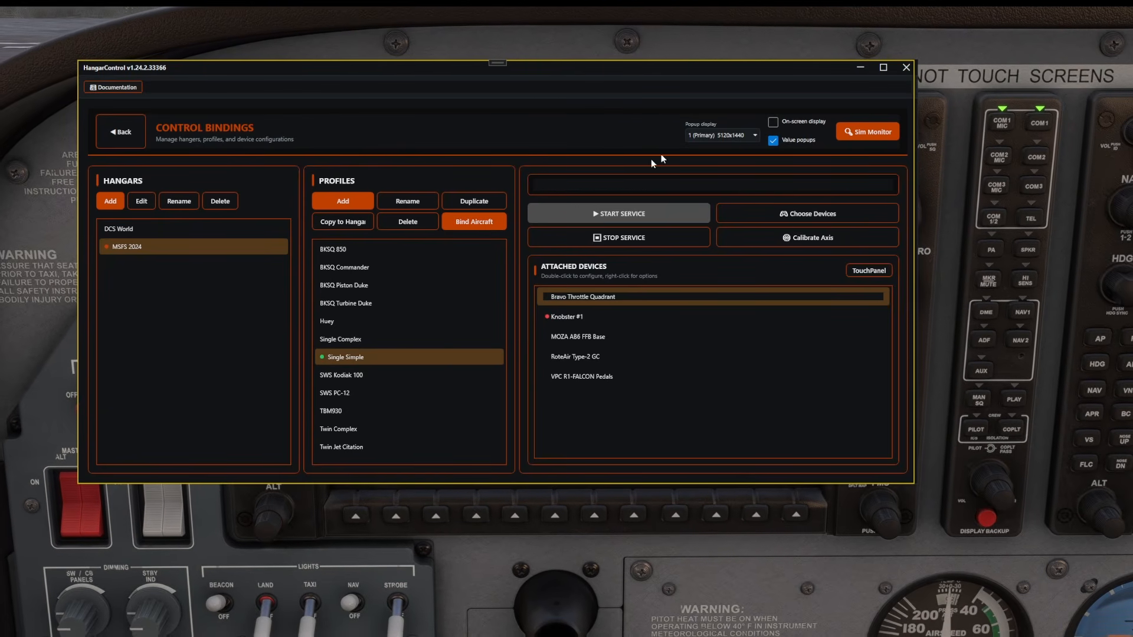
{"action": "double_click", "coordinate": [642, 296]}
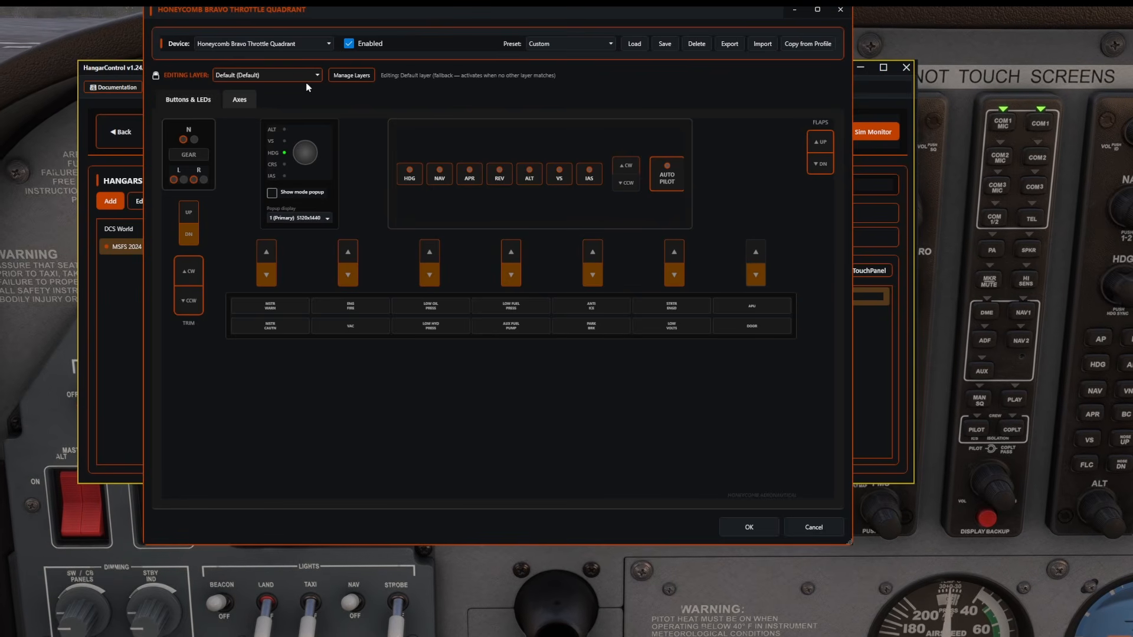
{"action": "left_click", "coordinate": [348, 75]}
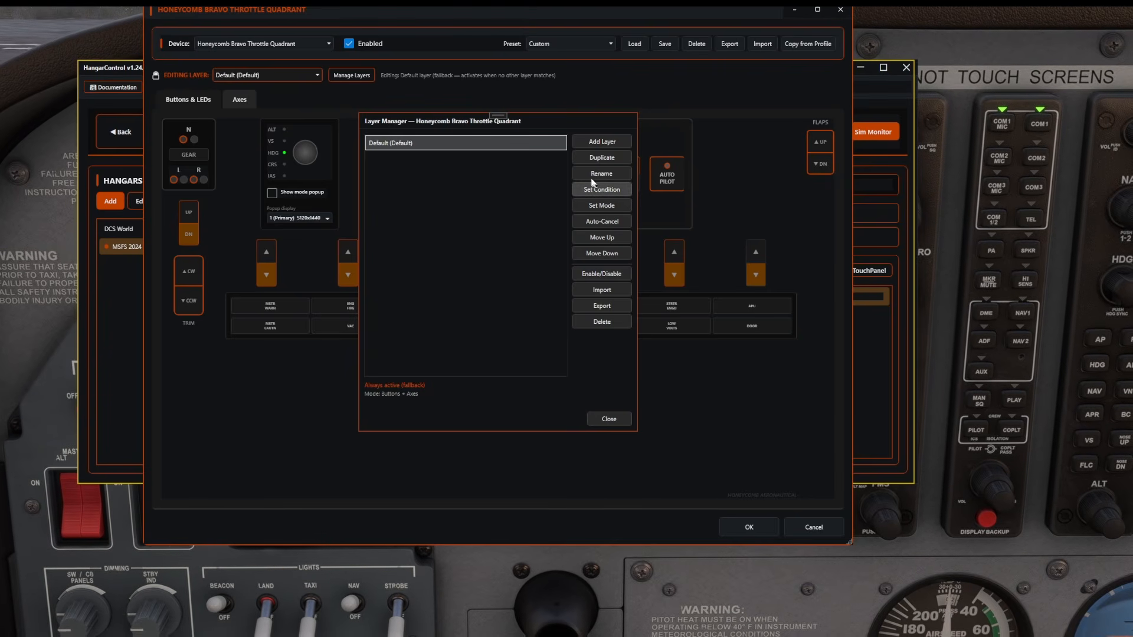
{"action": "left_click_drag", "start_coordinate": [558, 125], "coordinate": [1132, 94]}
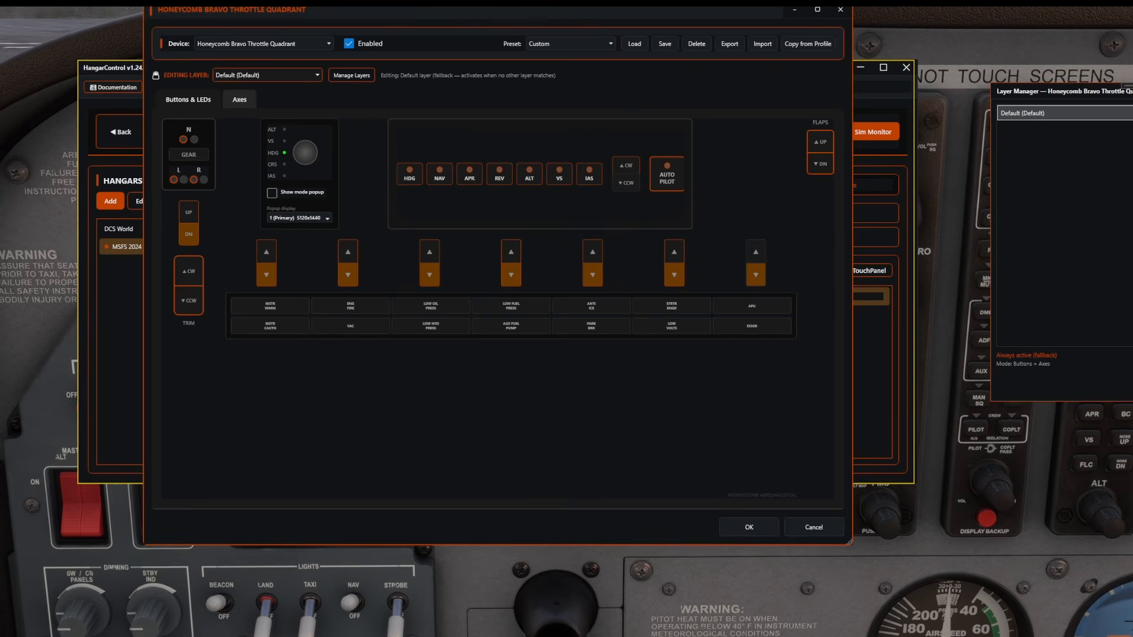
{"action": "left_click_drag", "start_coordinate": [1132, 86], "coordinate": [587, 95]}
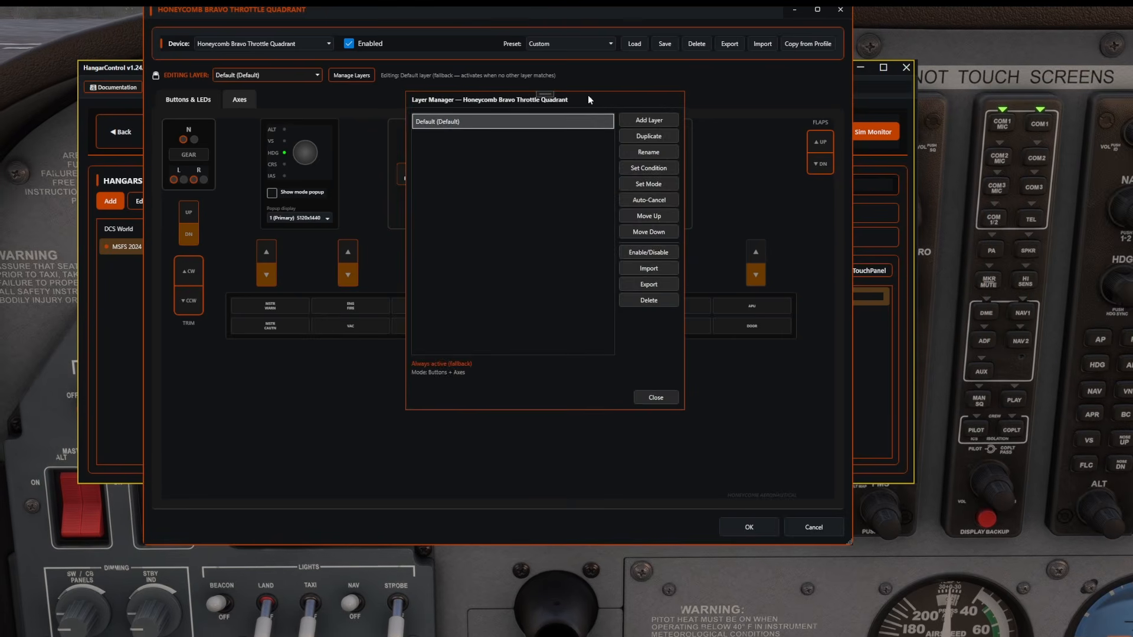
Step: Add a new layer to the Bravo Throttle Quadrant and rename it FLAG TEST
{"action": "left_click", "coordinate": [657, 120]}
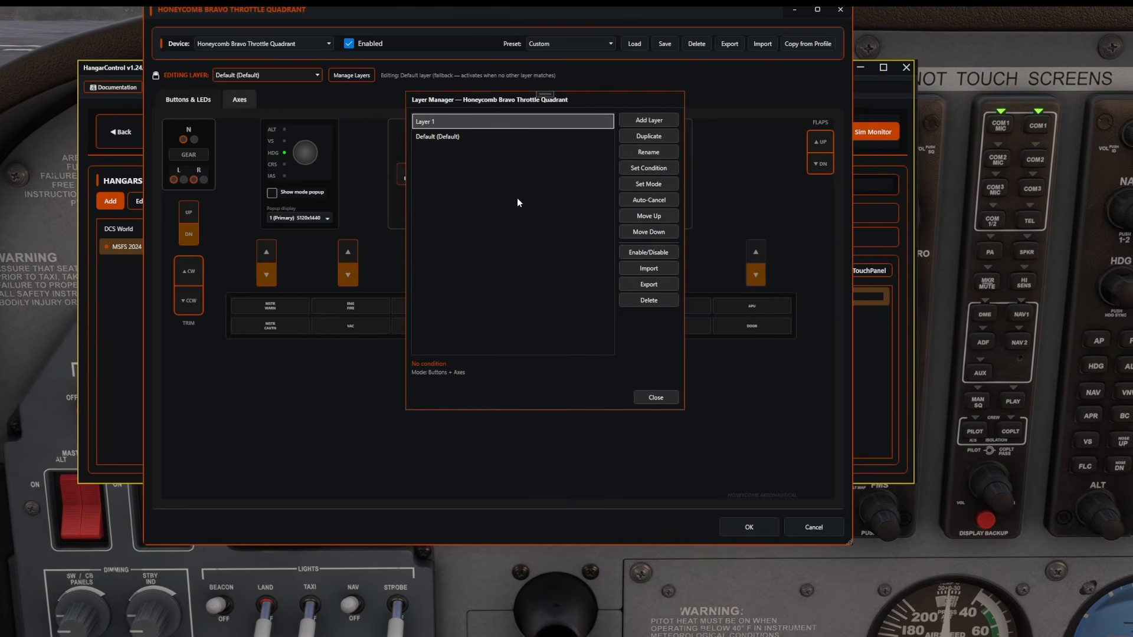
{"action": "left_click", "coordinate": [637, 154]}
{"action": "type", "text": "FLA"}
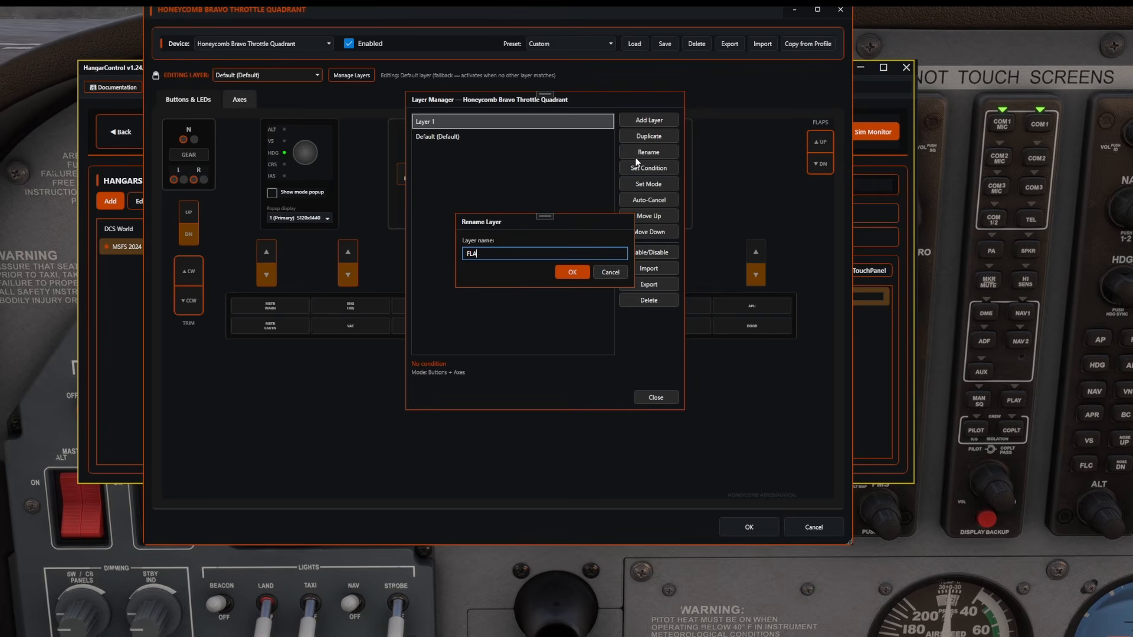
{"action": "type", "text": "G TEST"}
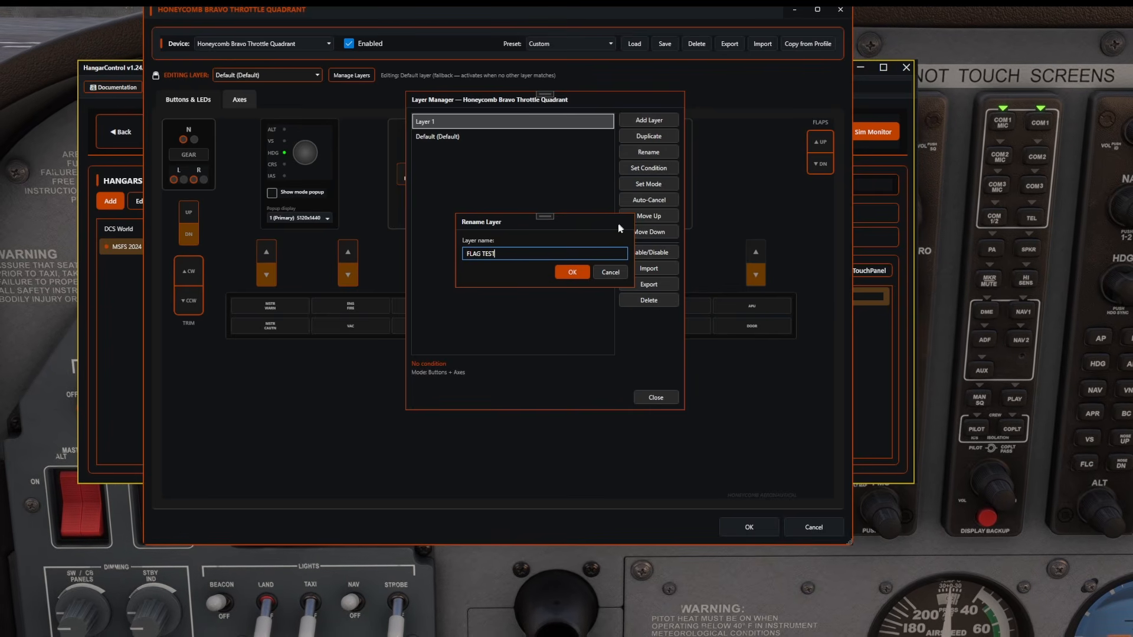
{"action": "left_click", "coordinate": [572, 273]}
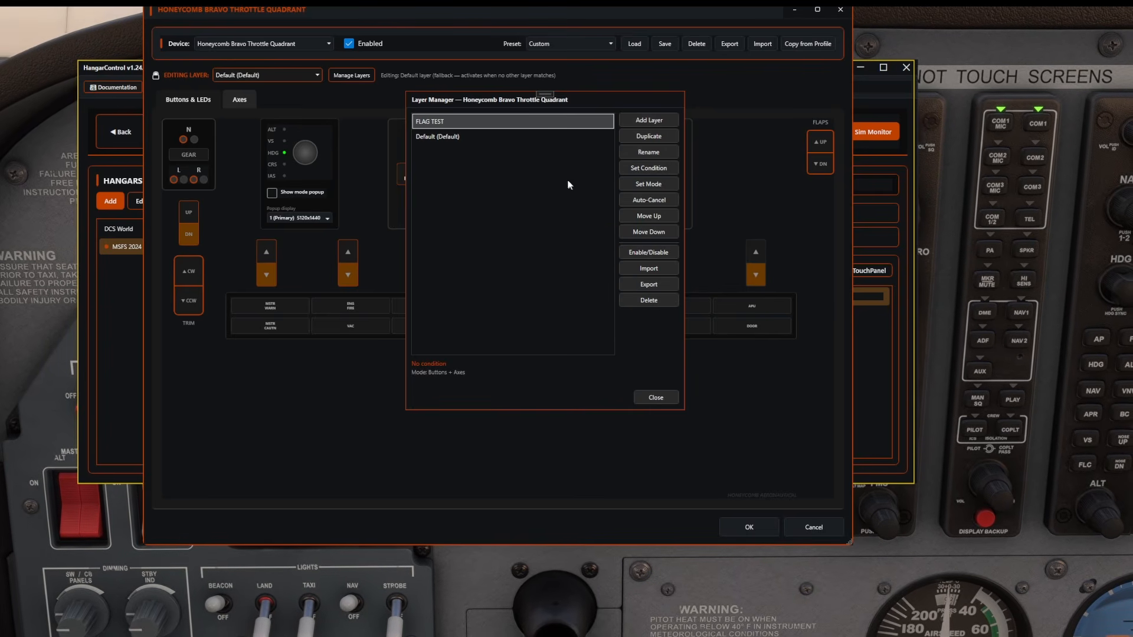
Step: Set the condition type of the FLAG TEST layer to Flag (Custom Toggle)
{"action": "left_click", "coordinate": [649, 169]}
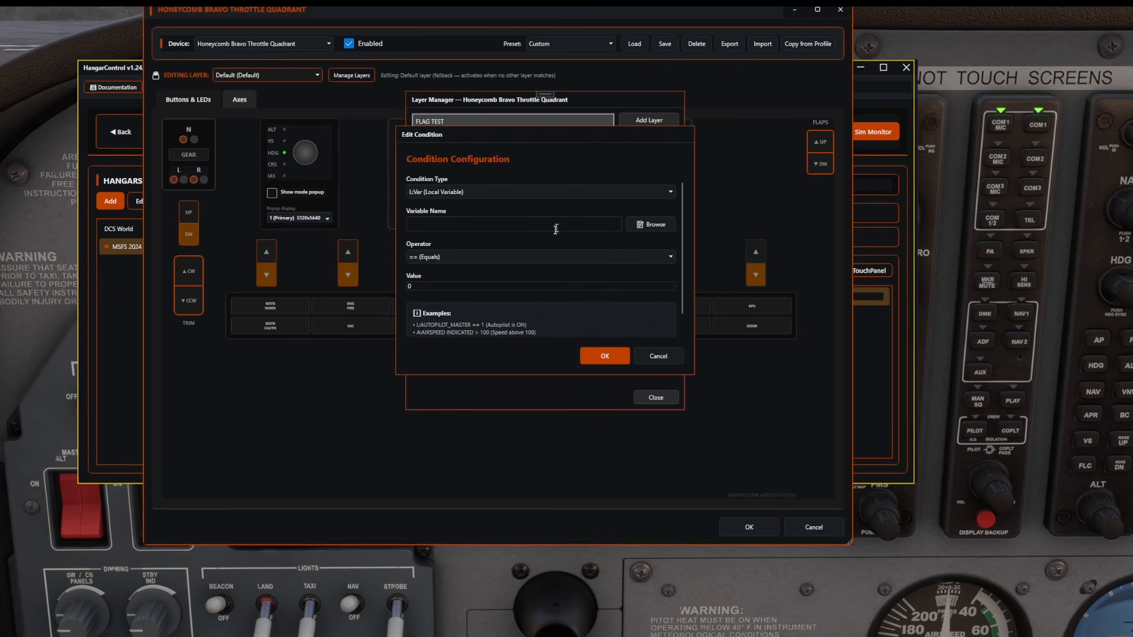
{"action": "left_click", "coordinate": [501, 187]}
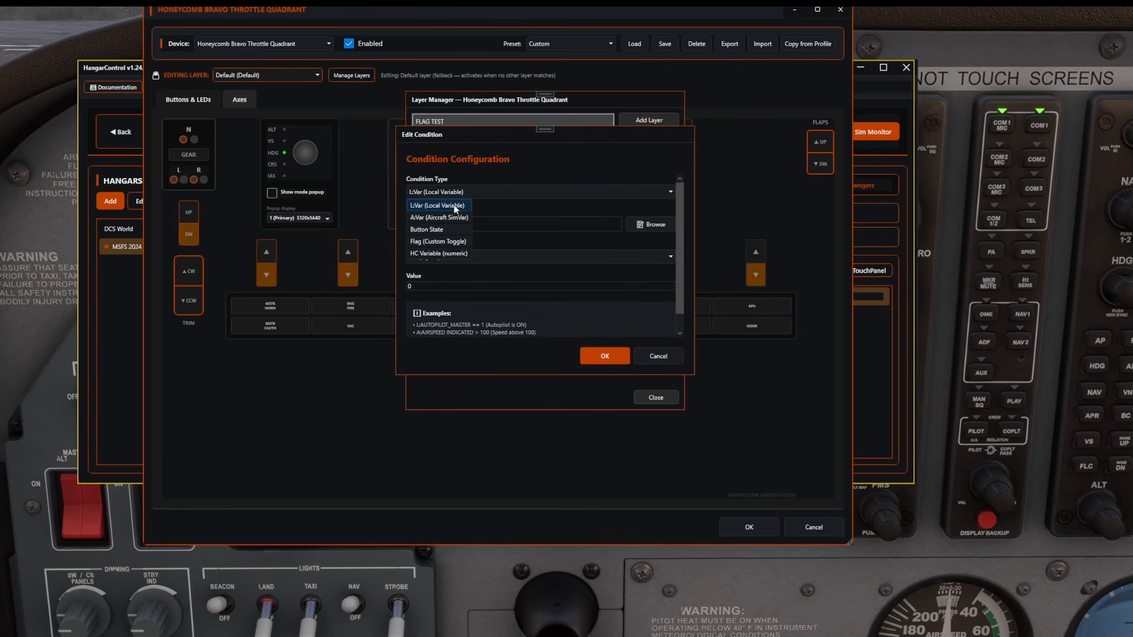
{"action": "left_click", "coordinate": [440, 240]}
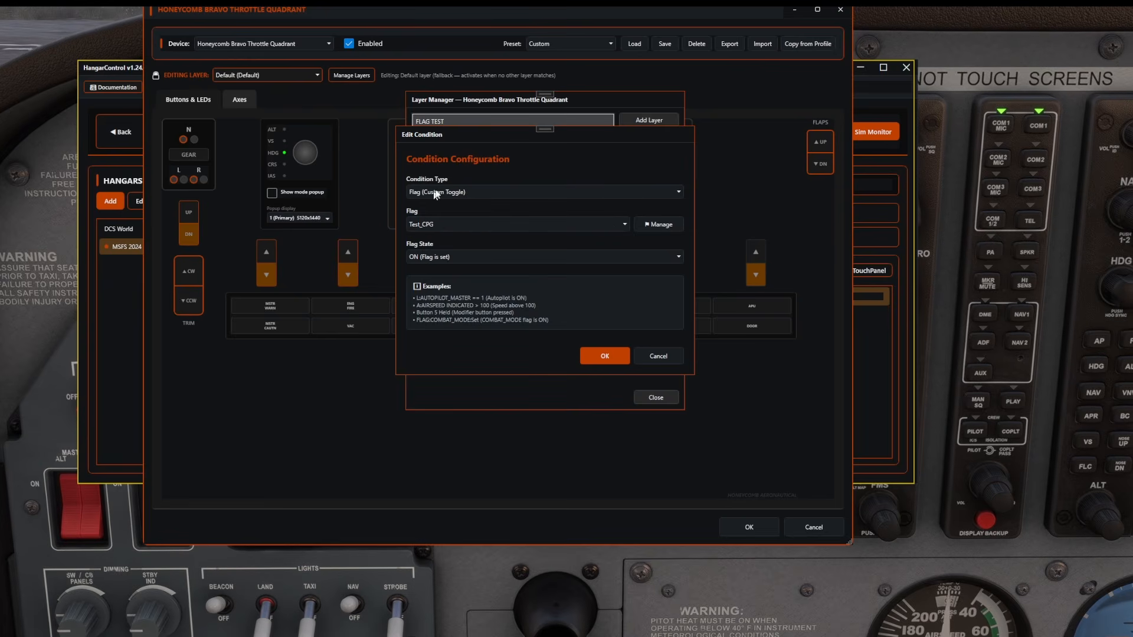
Step: Create a global flag named Bravor Layer Test with an on-screen popup when it changes, and reopen its definition for editing
{"action": "left_click", "coordinate": [658, 224]}
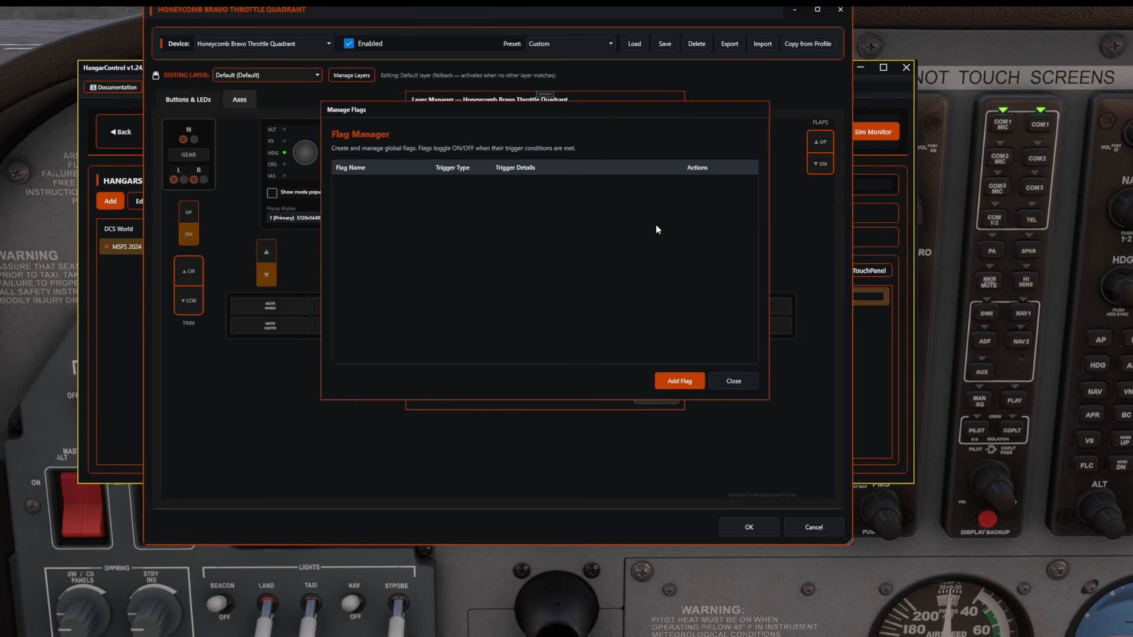
{"action": "left_click", "coordinate": [684, 381]}
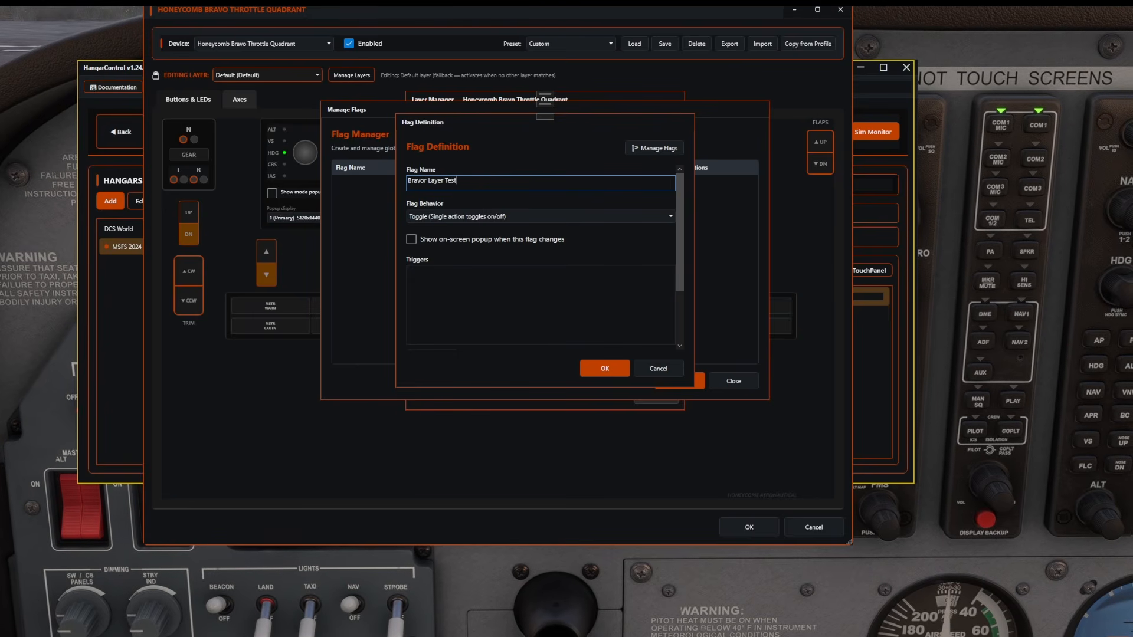
{"action": "left_click", "coordinate": [441, 241]}
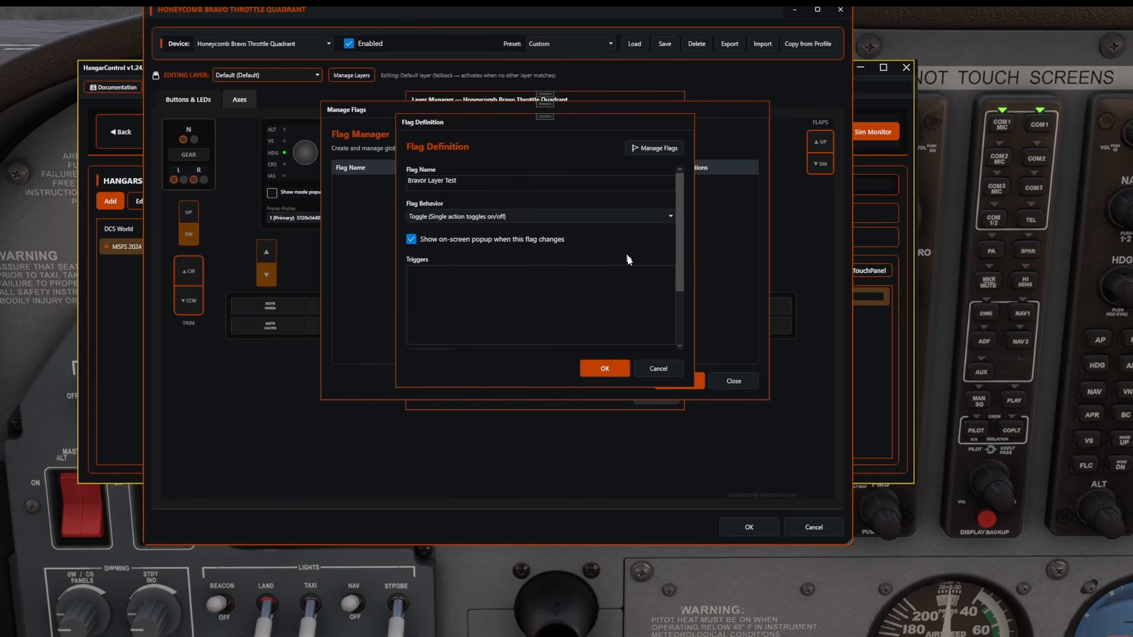
{"action": "left_click", "coordinate": [600, 367]}
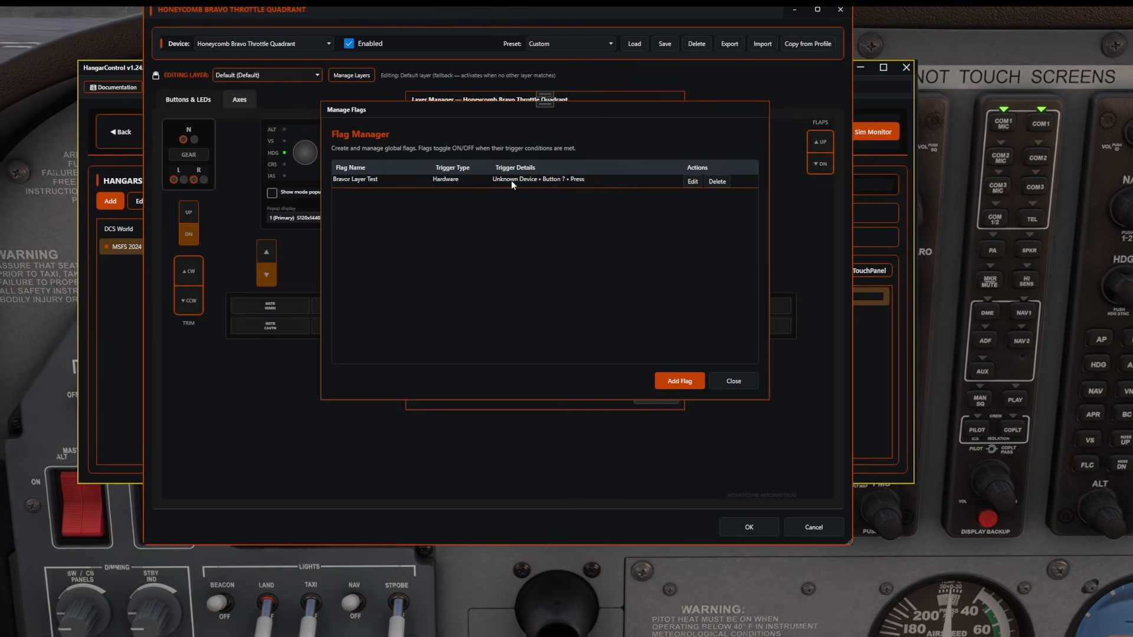
{"action": "left_click", "coordinate": [692, 182]}
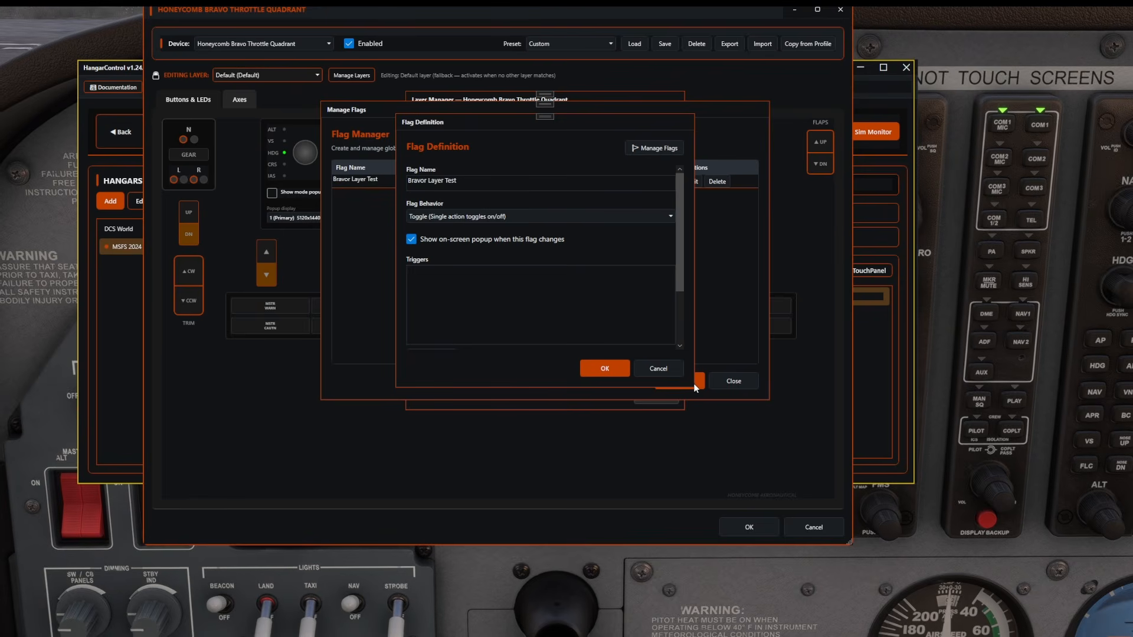
Step: Try the behavior On/Off (Separate actions for on and off) for the Bravor Layer Test flag and return it to Toggle
{"action": "left_click", "coordinate": [557, 220]}
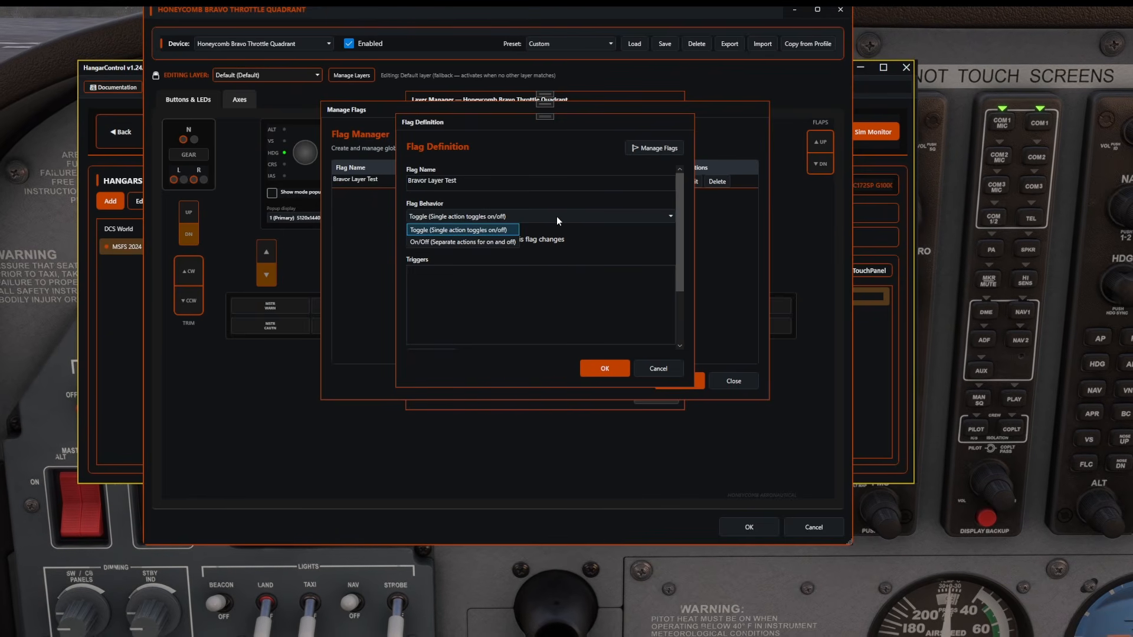
{"action": "left_click", "coordinate": [498, 242]}
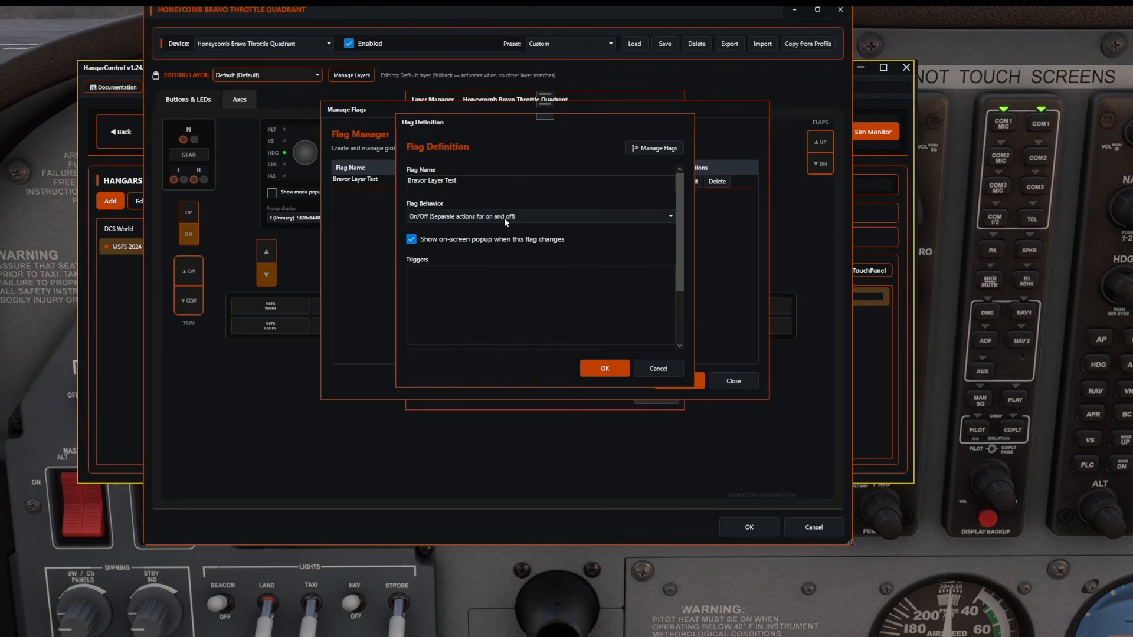
{"action": "left_click", "coordinate": [504, 218]}
{"action": "left_click", "coordinate": [508, 229]}
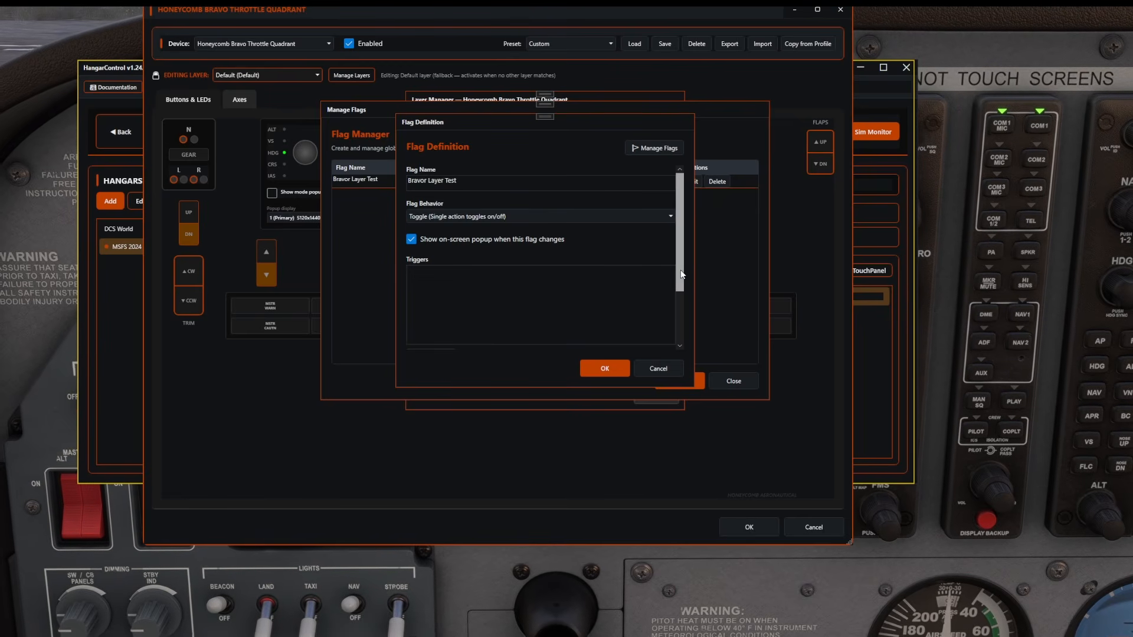
Step: Add a Set On trigger to the Bravor Layer Test flag for hardware button 46 of the Bravo Throttle Quadrant
{"action": "scroll", "coordinate": [668, 315], "scroll_direction": "down", "scroll_amount": 3}
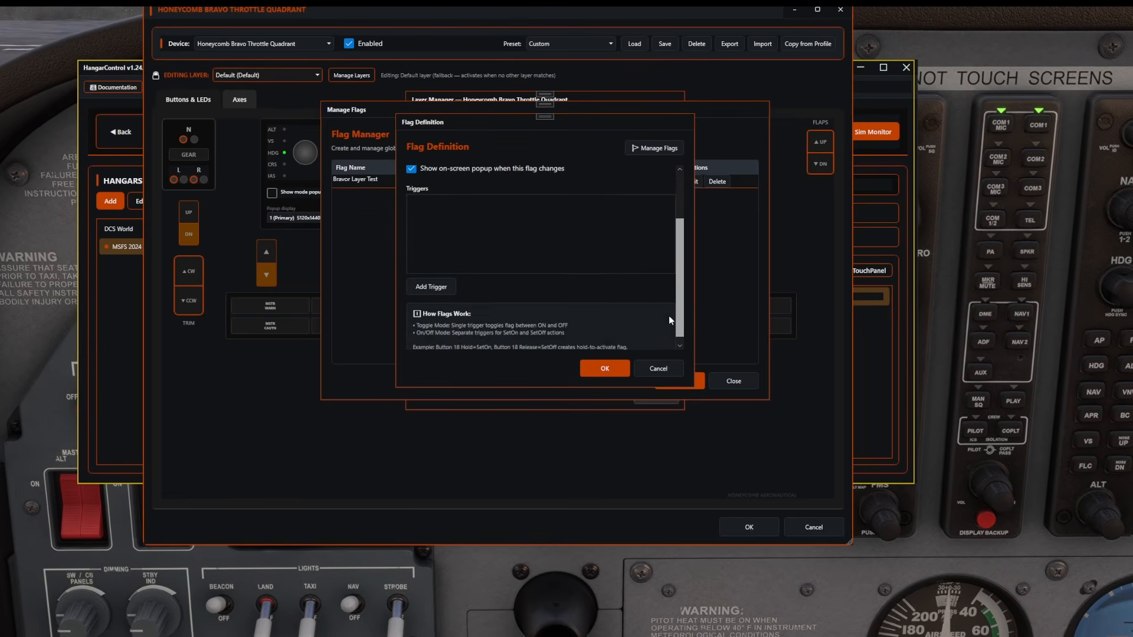
{"action": "left_click", "coordinate": [436, 280]}
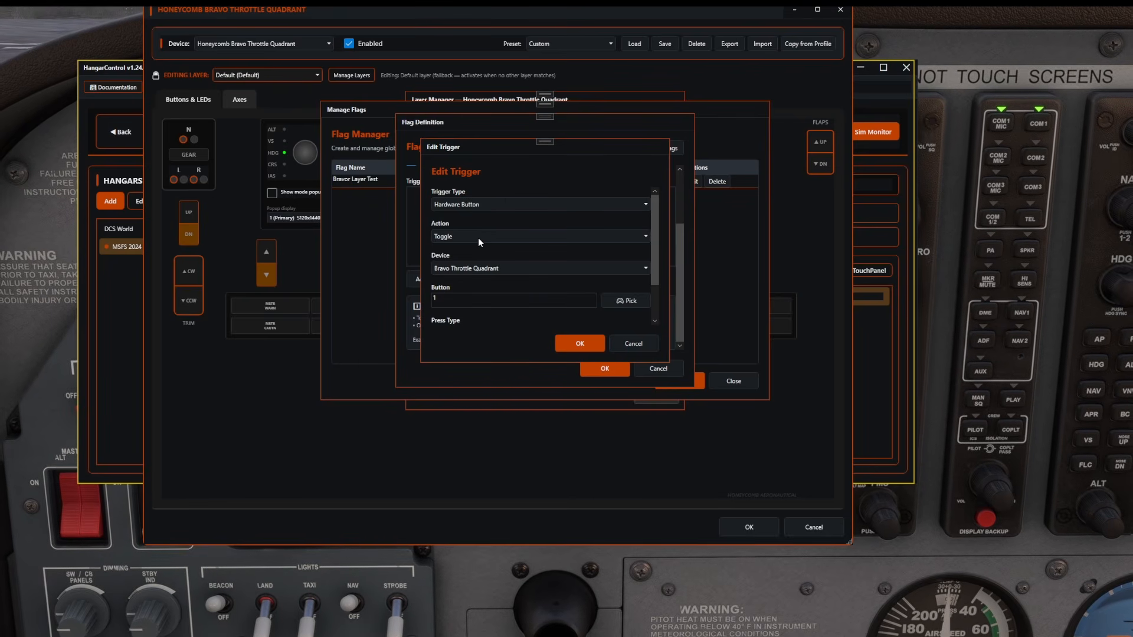
{"action": "left_click", "coordinate": [524, 270]}
{"action": "left_click", "coordinate": [522, 271]}
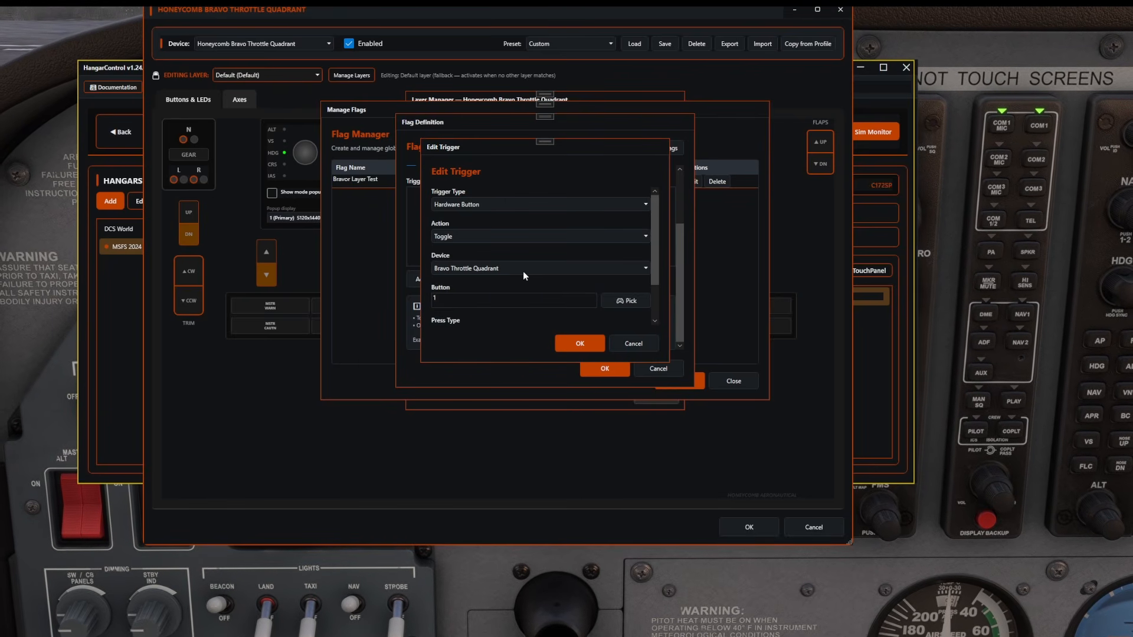
{"action": "left_click", "coordinate": [616, 304]}
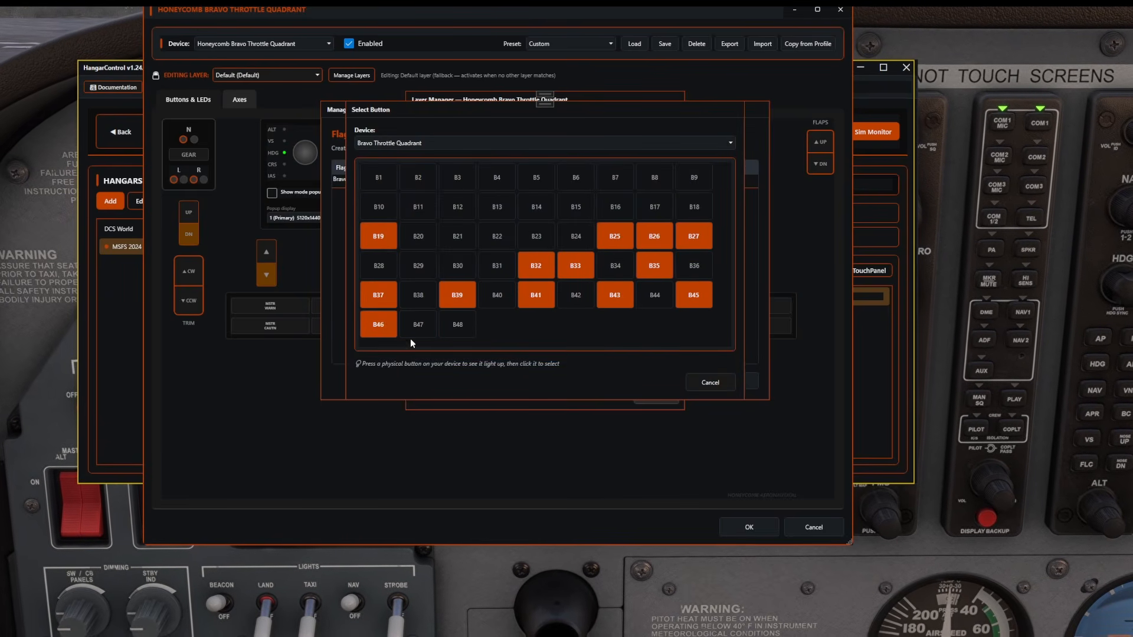
{"action": "left_click", "coordinate": [375, 327]}
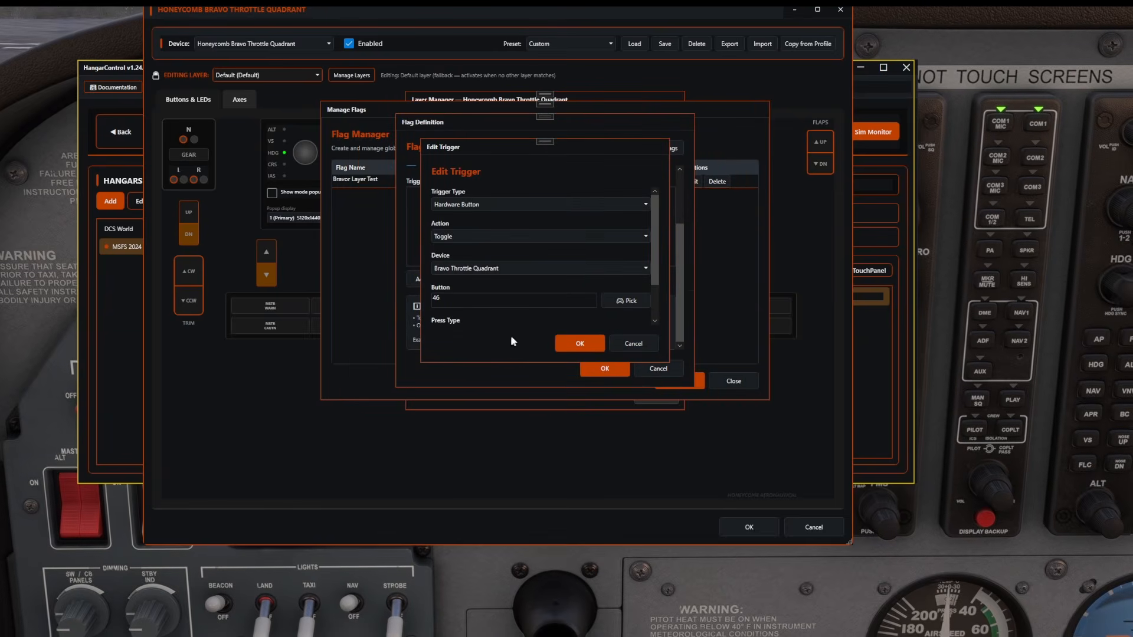
{"action": "left_click", "coordinate": [566, 239]}
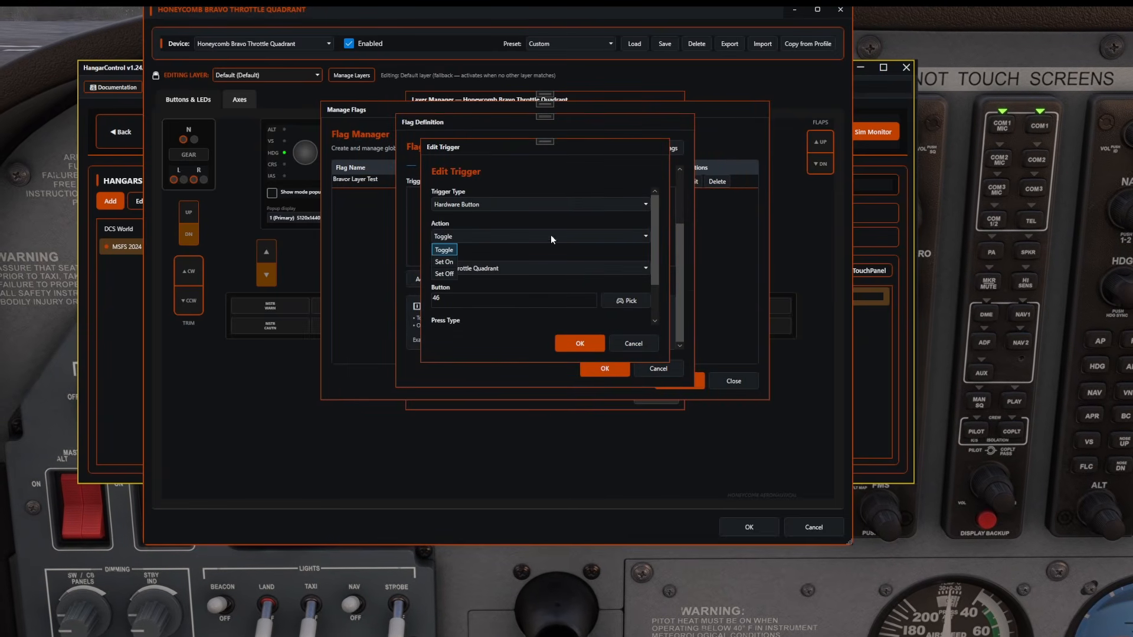
{"action": "left_click", "coordinate": [552, 249]}
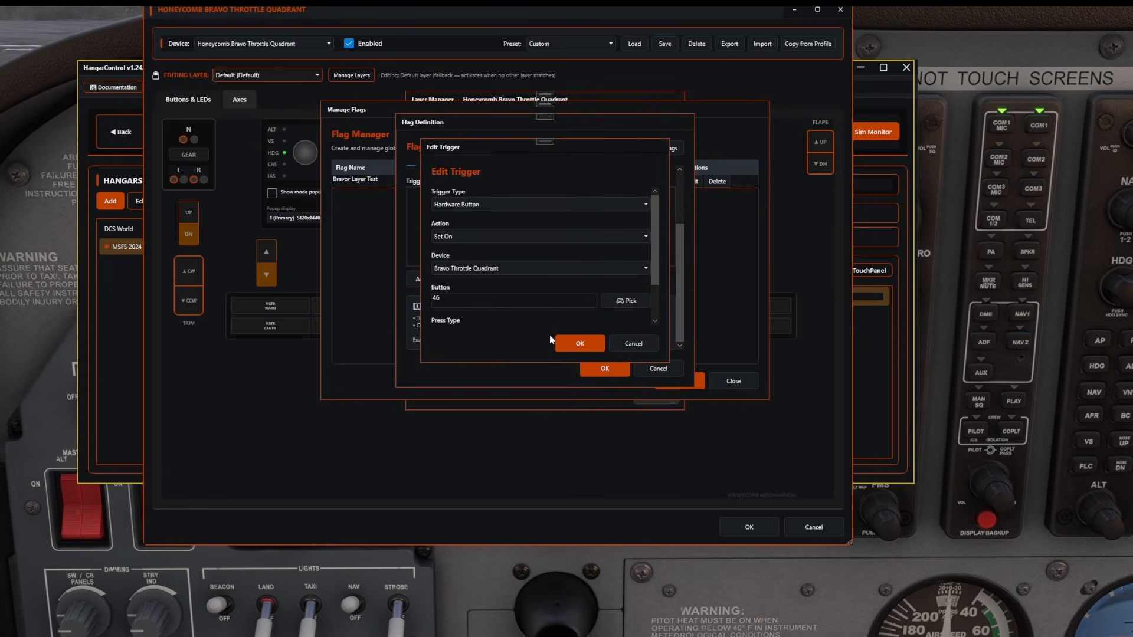
{"action": "left_click", "coordinate": [580, 345]}
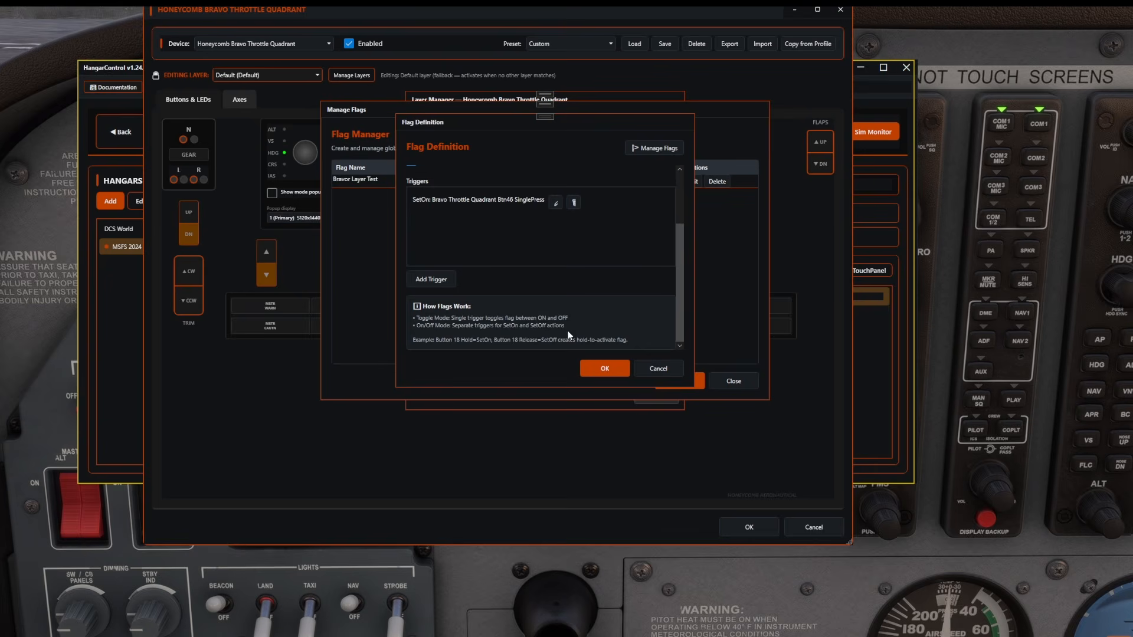
Step: Add a Set Off trigger to the flag for hardware button 47 of the Bravo Throttle Quadrant
{"action": "left_click", "coordinate": [434, 278]}
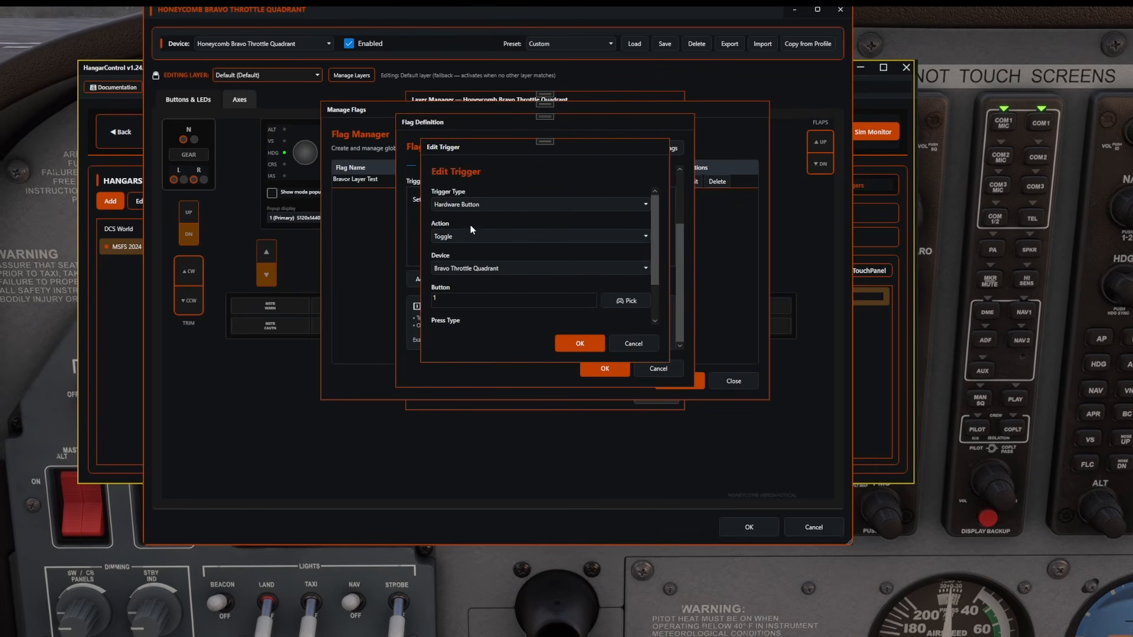
{"action": "left_click", "coordinate": [479, 238]}
{"action": "left_click", "coordinate": [447, 271]}
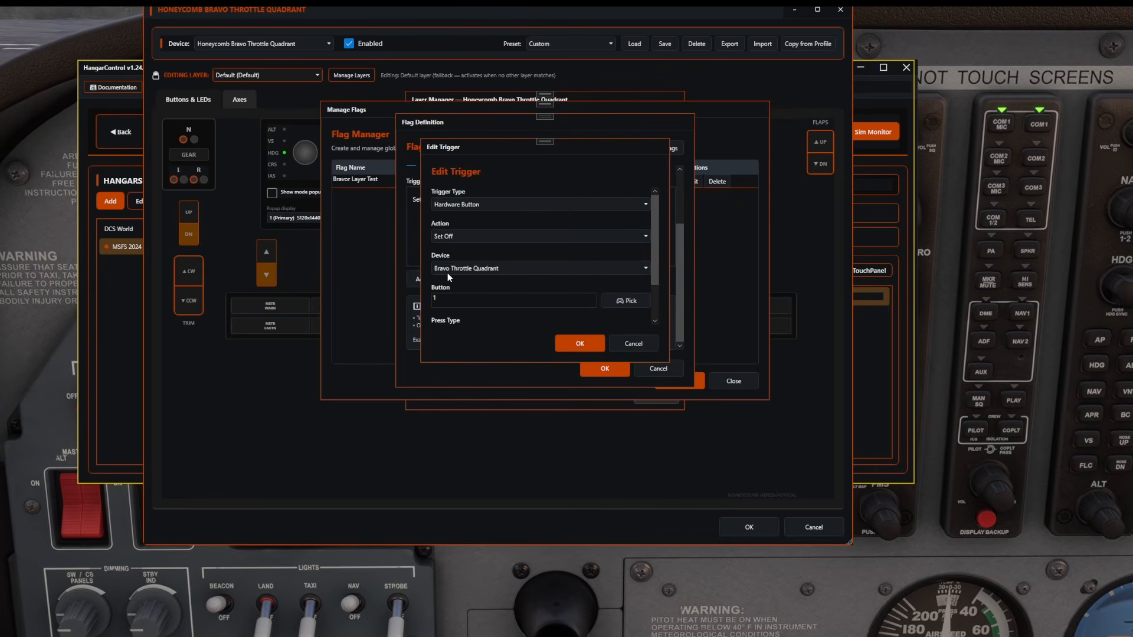
{"action": "left_click", "coordinate": [490, 269]}
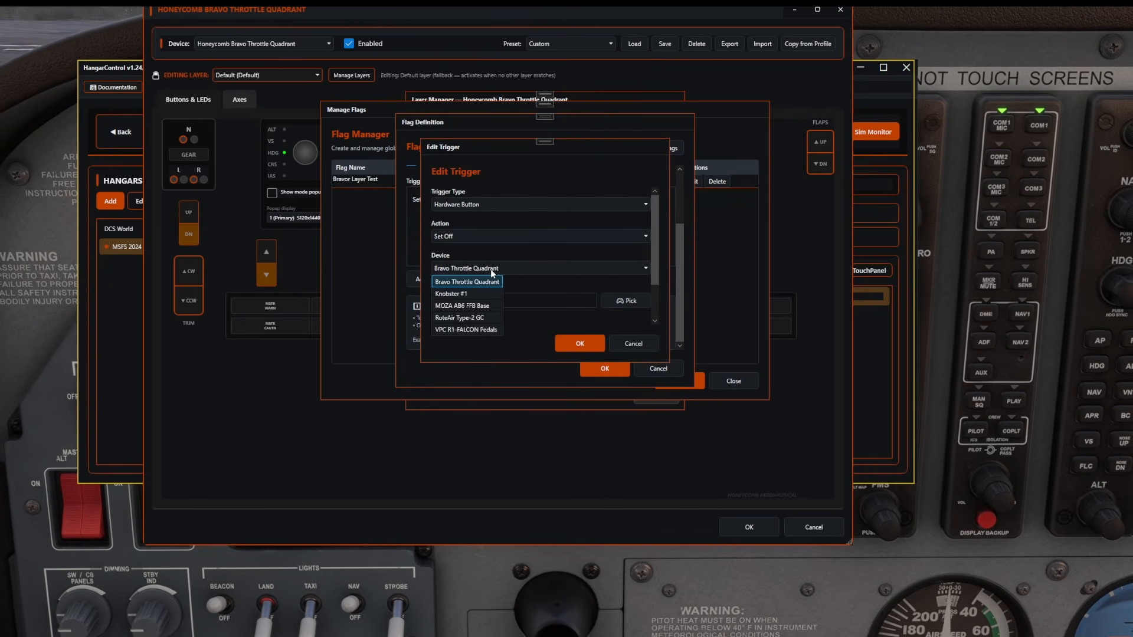
{"action": "left_click", "coordinate": [624, 300]}
{"action": "left_click", "coordinate": [626, 301]}
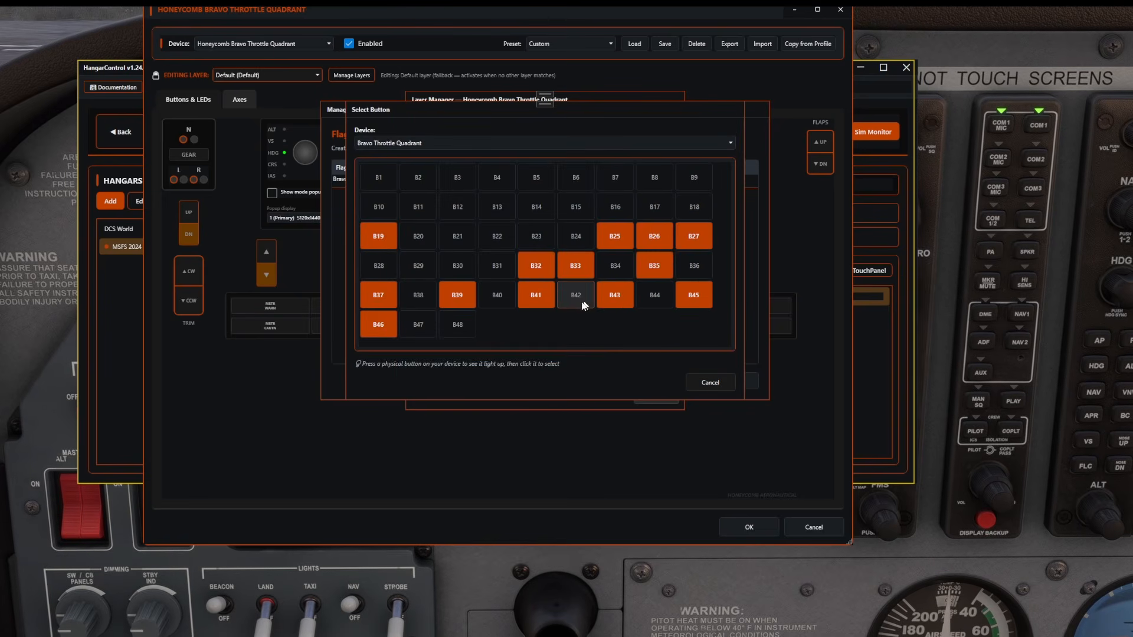
{"action": "left_click", "coordinate": [417, 324]}
{"action": "left_click", "coordinate": [582, 341]}
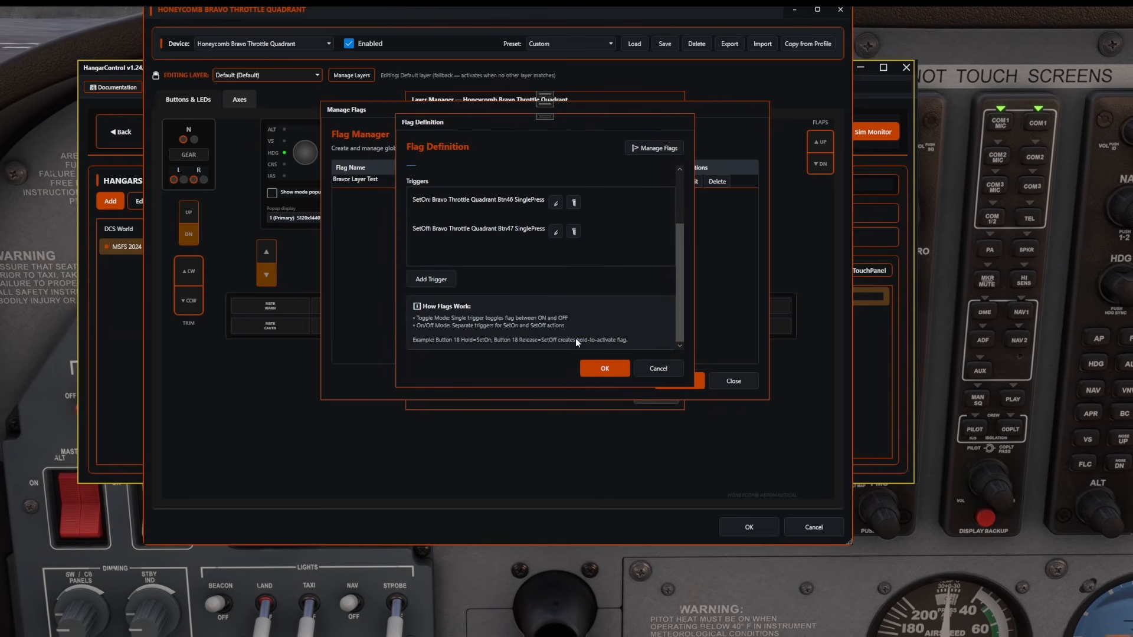
Step: Save the flag definition and apply the FLAG TEST layer condition with Bravor Layer Test in state ON (Flag is set)
{"action": "left_click", "coordinate": [604, 369]}
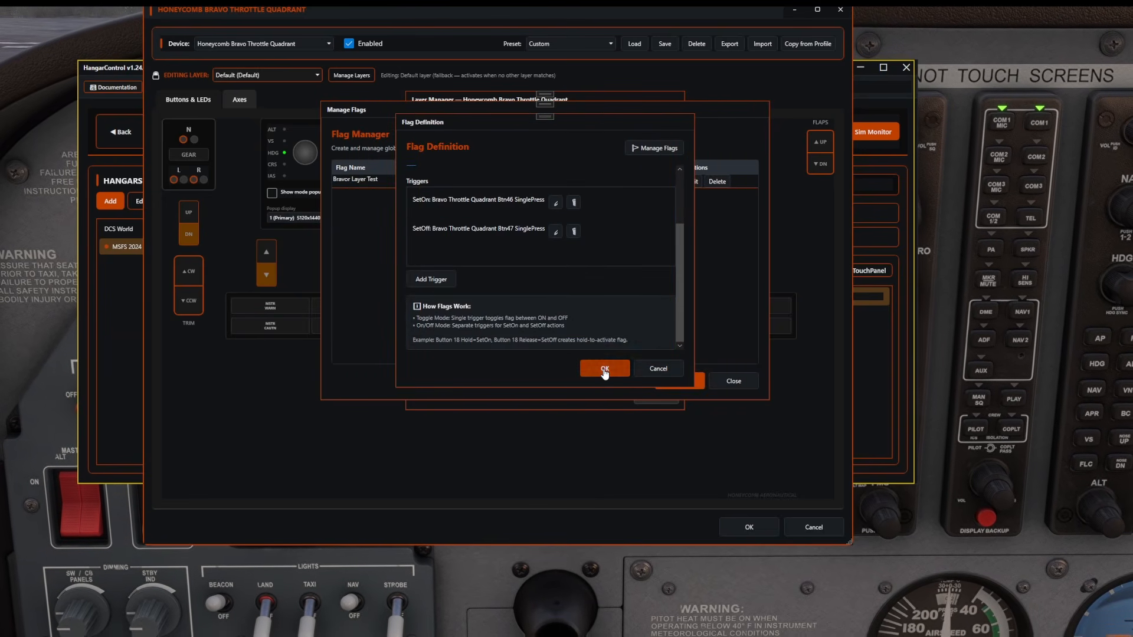
{"action": "left_click", "coordinate": [721, 387]}
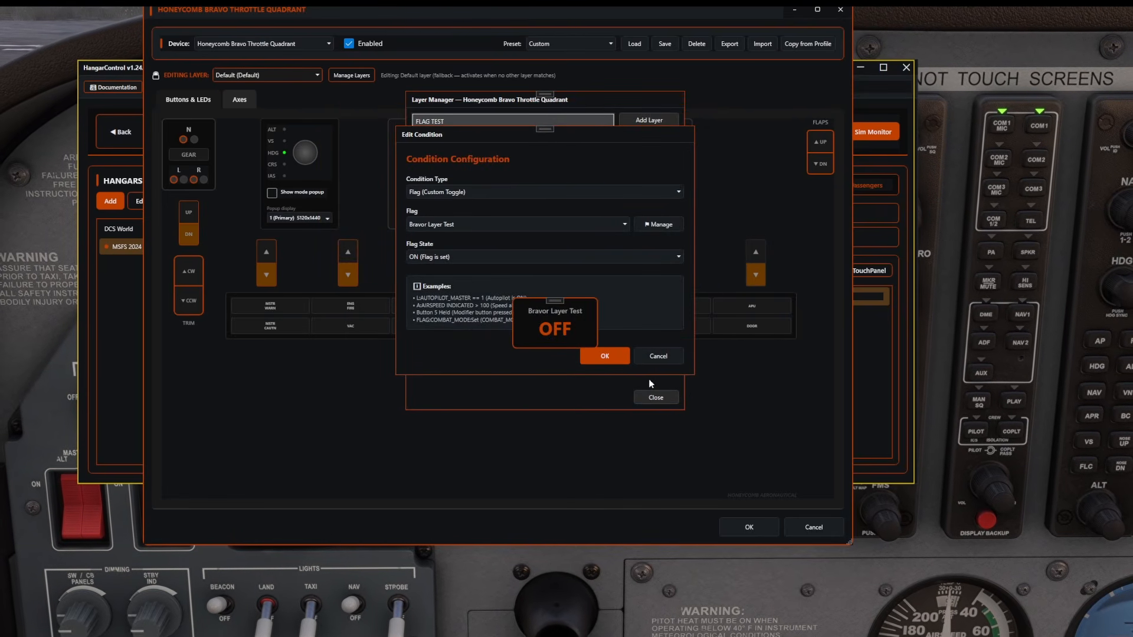
{"action": "left_click", "coordinate": [610, 357]}
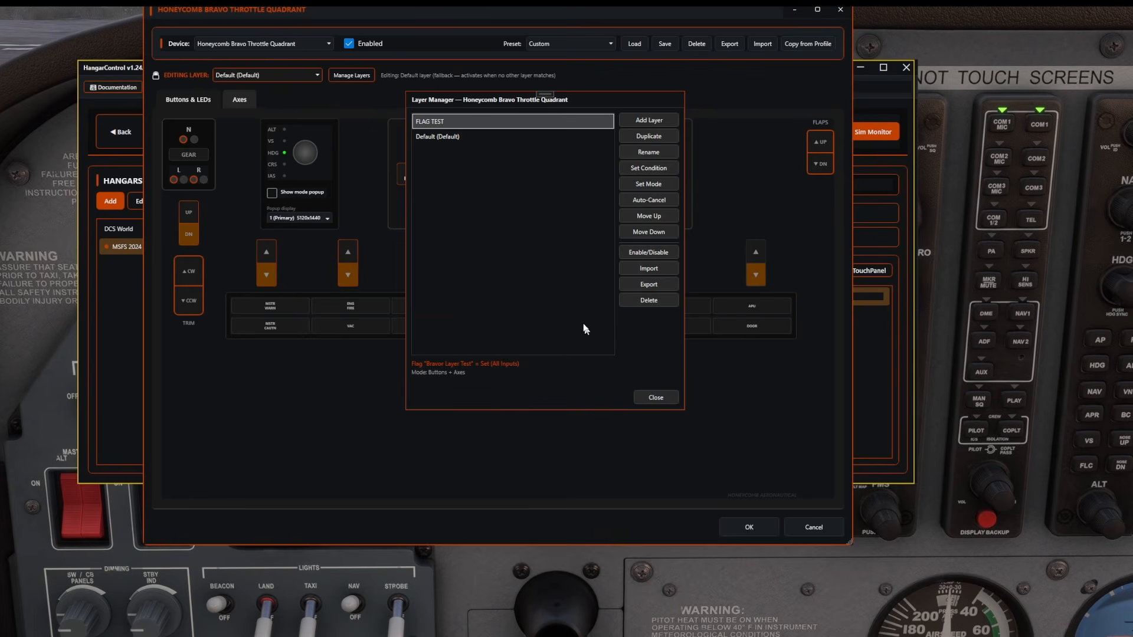
Step: Give the Default layer a Flag (Custom Toggle) condition on Bravor Layer Test and close the layer manager
{"action": "left_click", "coordinate": [469, 137]}
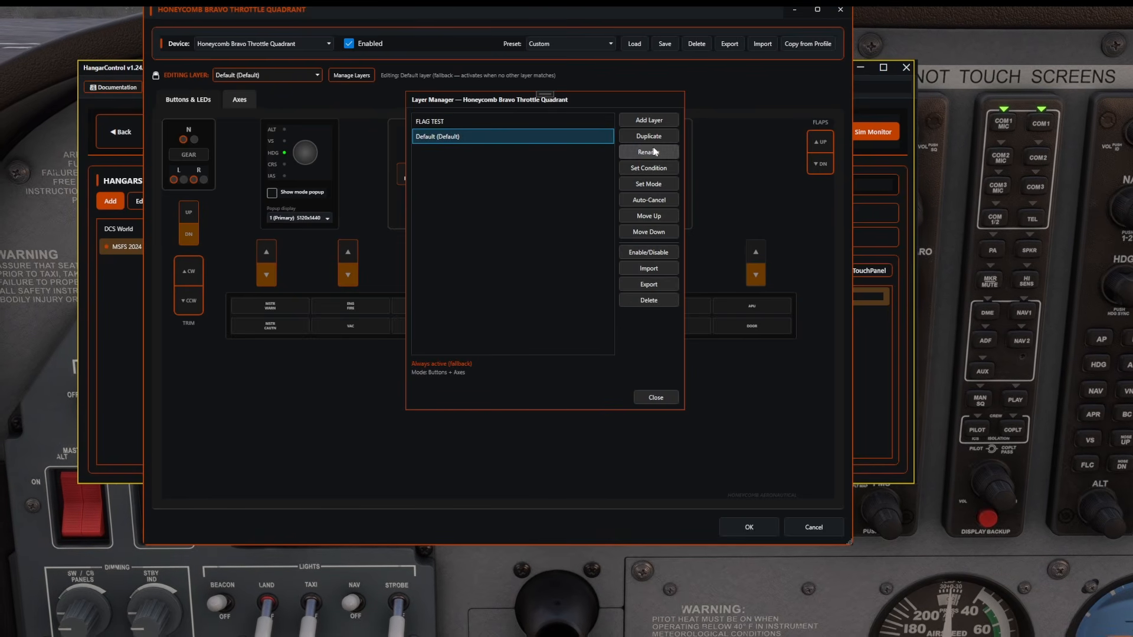
{"action": "left_click", "coordinate": [653, 170]}
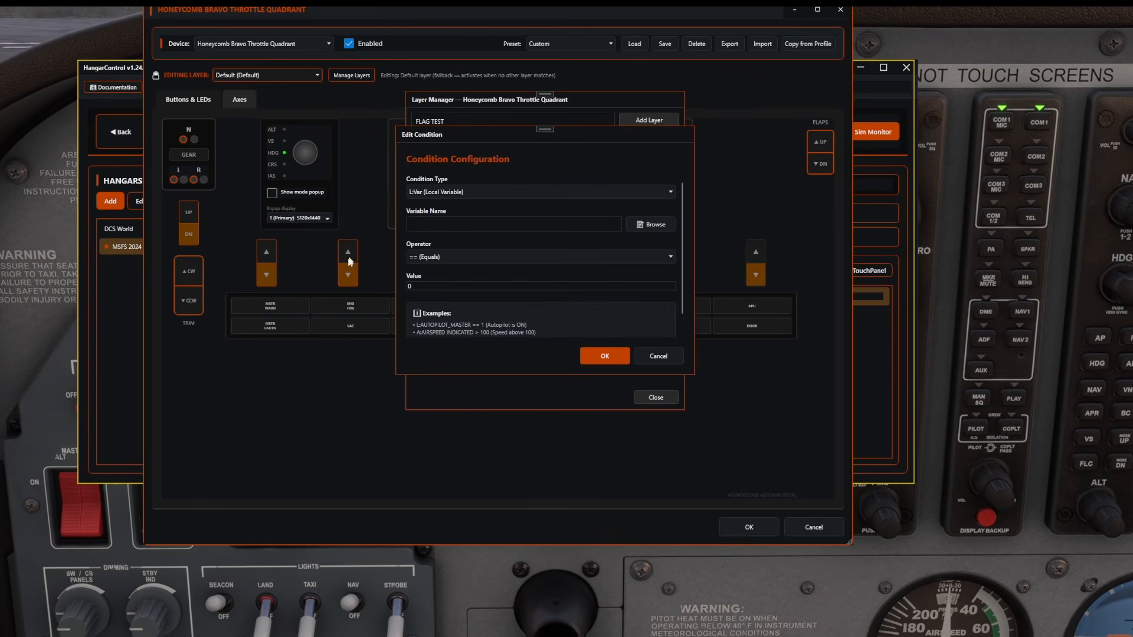
{"action": "left_click", "coordinate": [461, 193]}
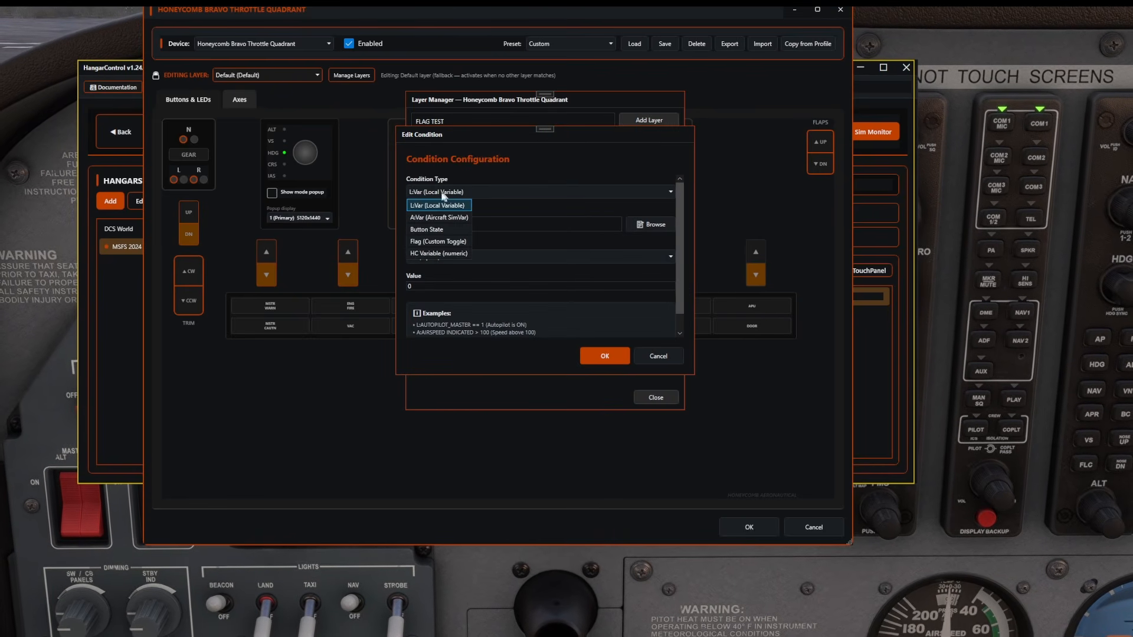
{"action": "left_click", "coordinate": [443, 241]}
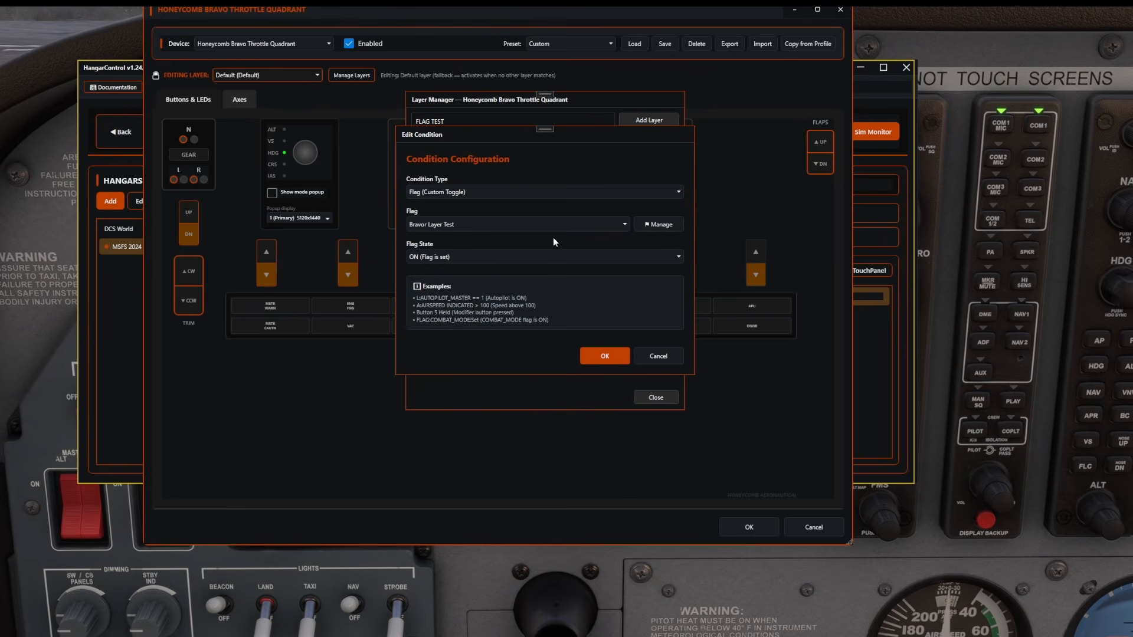
{"action": "left_click", "coordinate": [455, 258]}
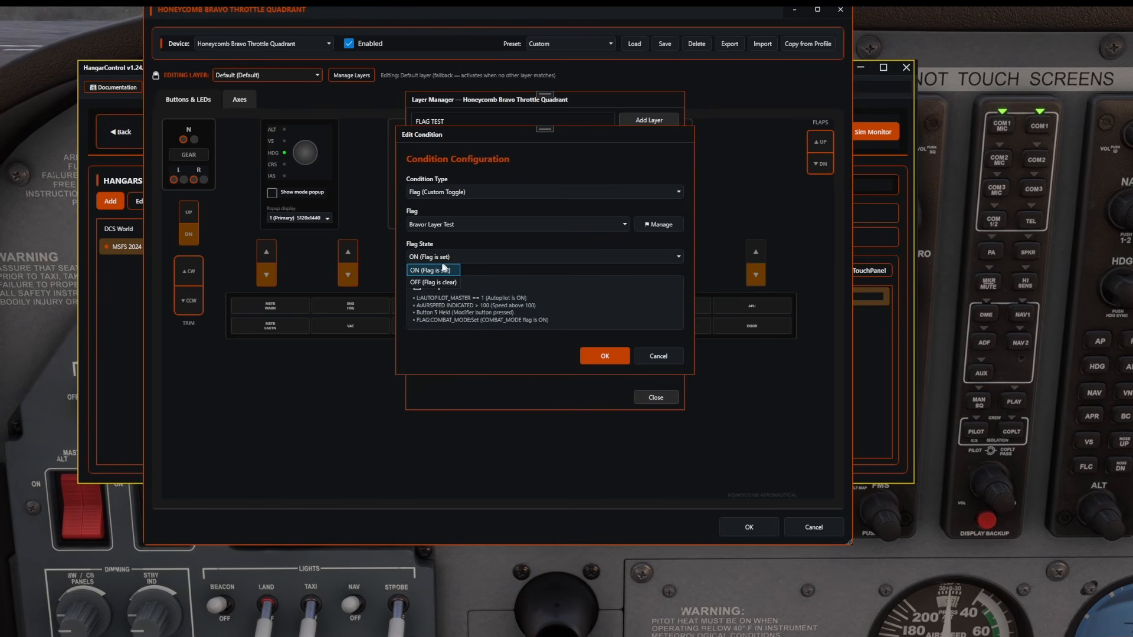
{"action": "left_click", "coordinate": [593, 356]}
{"action": "left_click", "coordinate": [660, 399]}
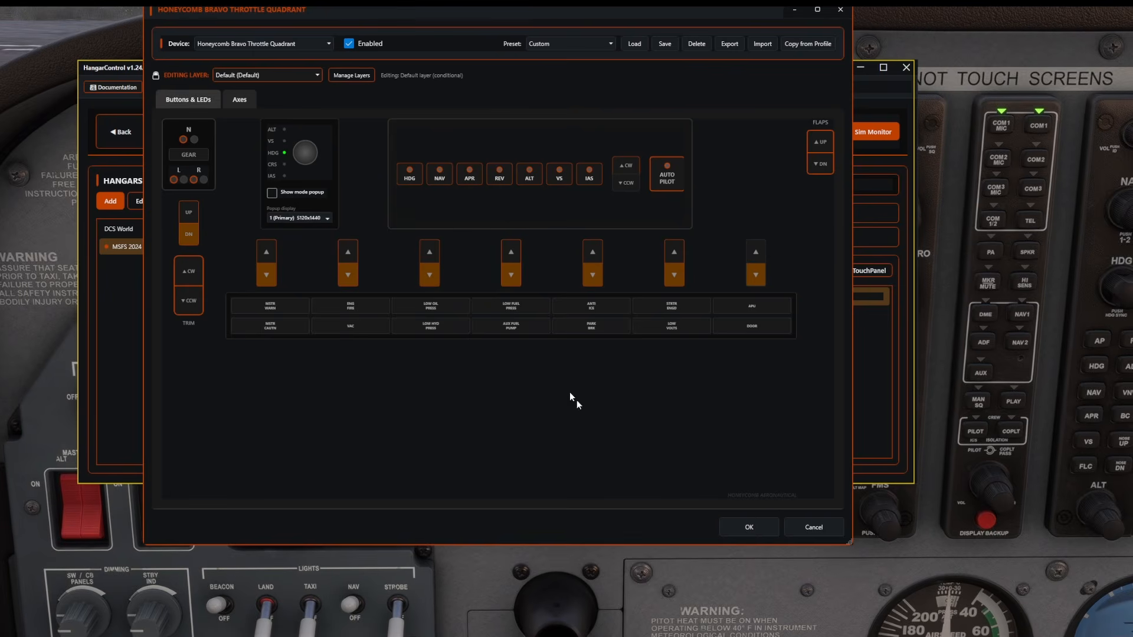
Step: Switch the editing layer to FLAG TEST, review its axes and buttons, and save the device configuration
{"action": "left_click", "coordinate": [281, 78]}
{"action": "left_click", "coordinate": [236, 90]}
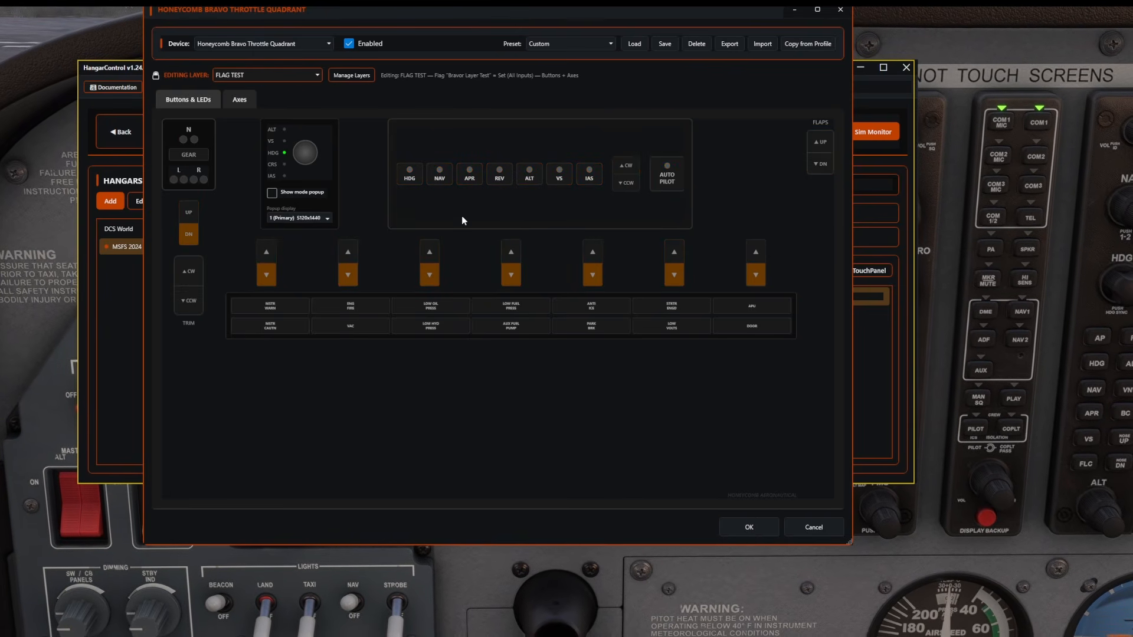
{"action": "left_click", "coordinate": [232, 105]}
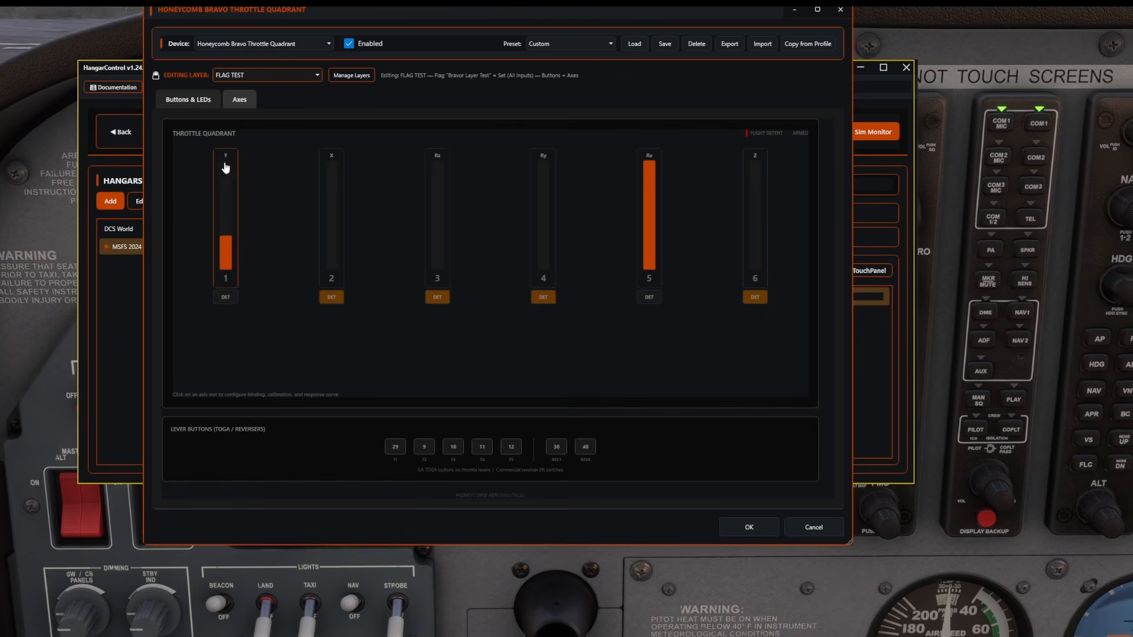
{"action": "left_click", "coordinate": [179, 100]}
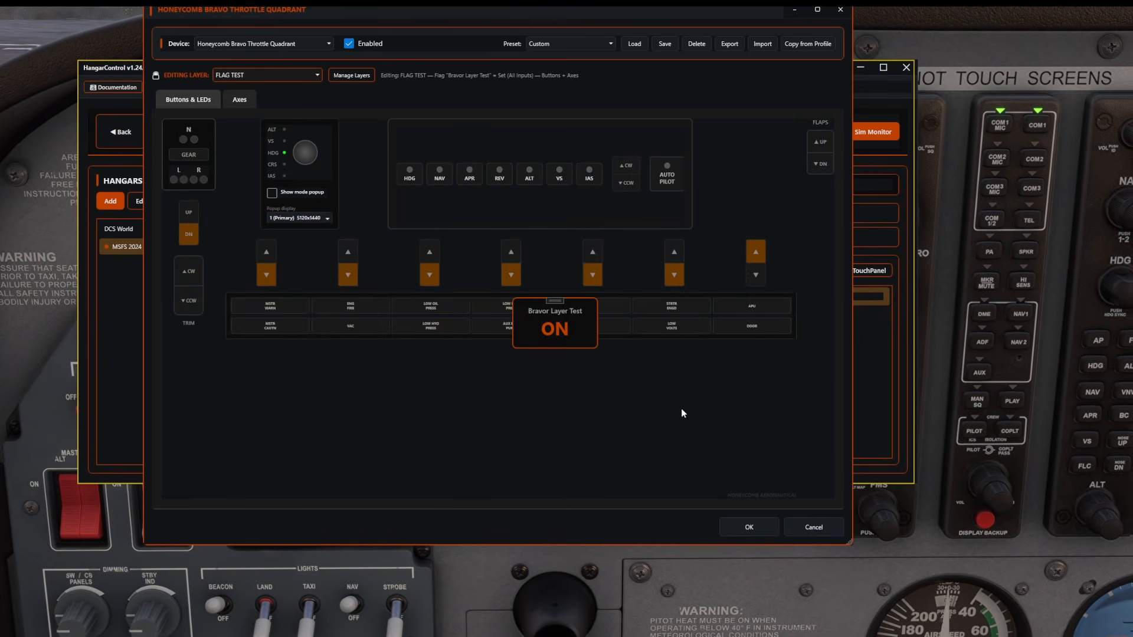
{"action": "left_click", "coordinate": [749, 527]}
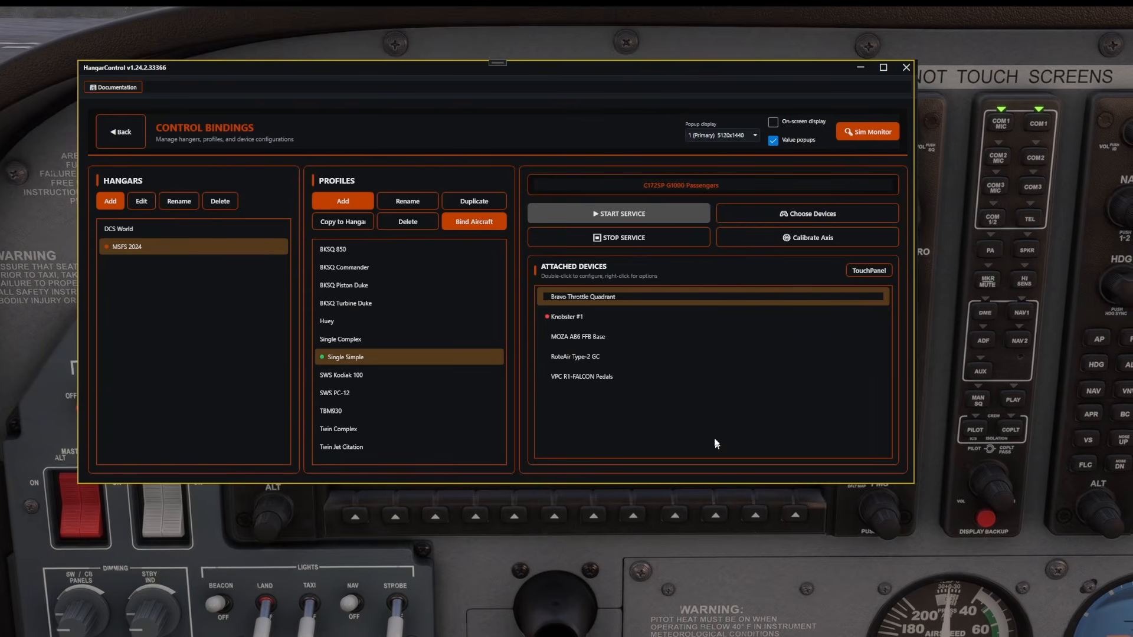
Step: Move the HangarControl window aside to view the cockpit display and bring it back
{"action": "left_click_drag", "start_coordinate": [760, 72], "coordinate": [155, 21]}
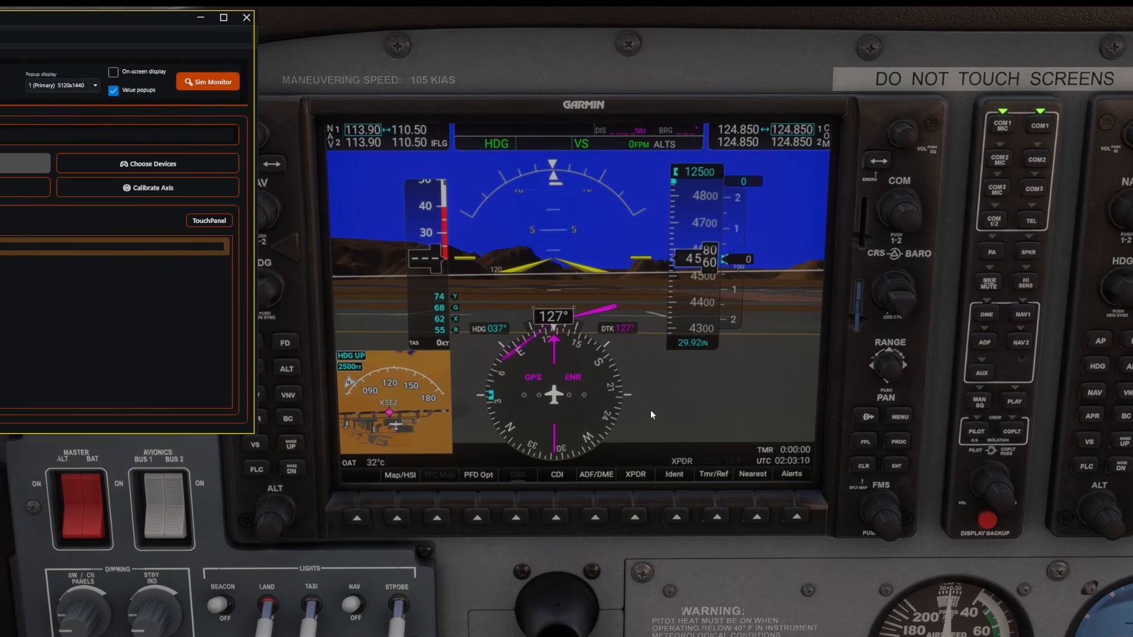
{"action": "left_click", "coordinate": [734, 429]}
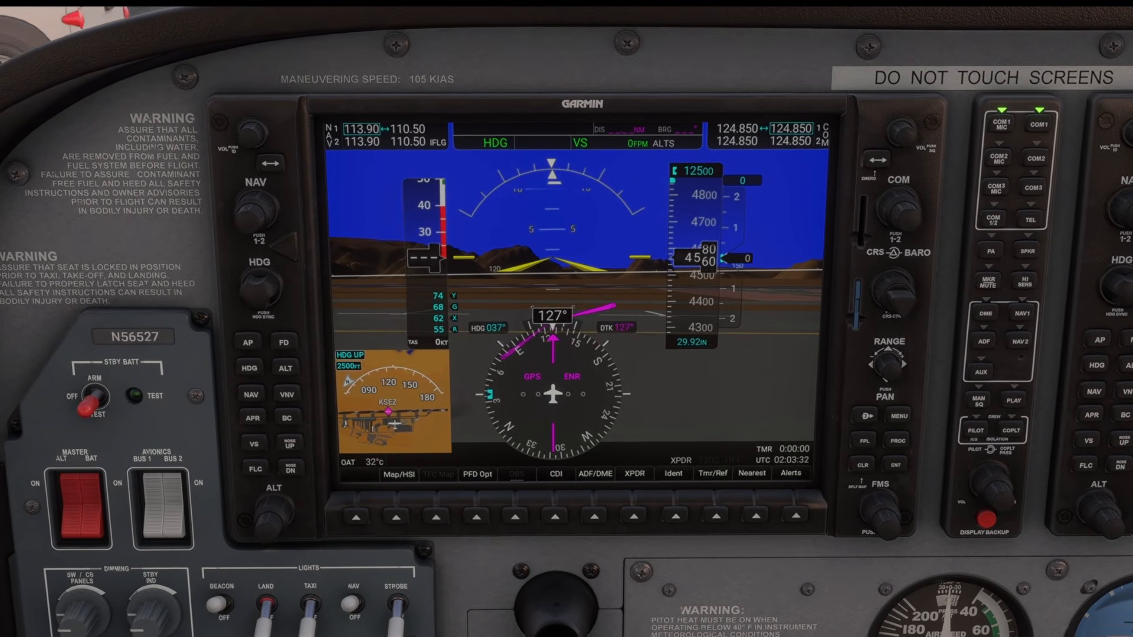
{"action": "left_click_drag", "start_coordinate": [0, 77], "coordinate": [554, 66]}
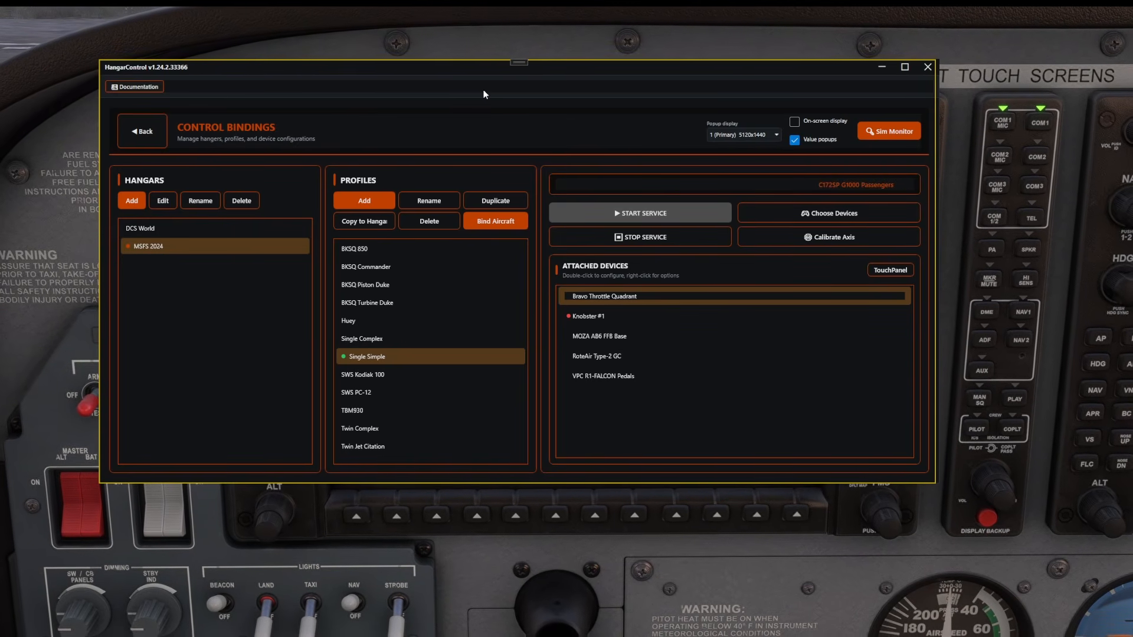
Step: Show the on-screen display of variables and flags above the window, hide it again, and check the popup display choices
{"action": "left_click", "coordinate": [795, 123]}
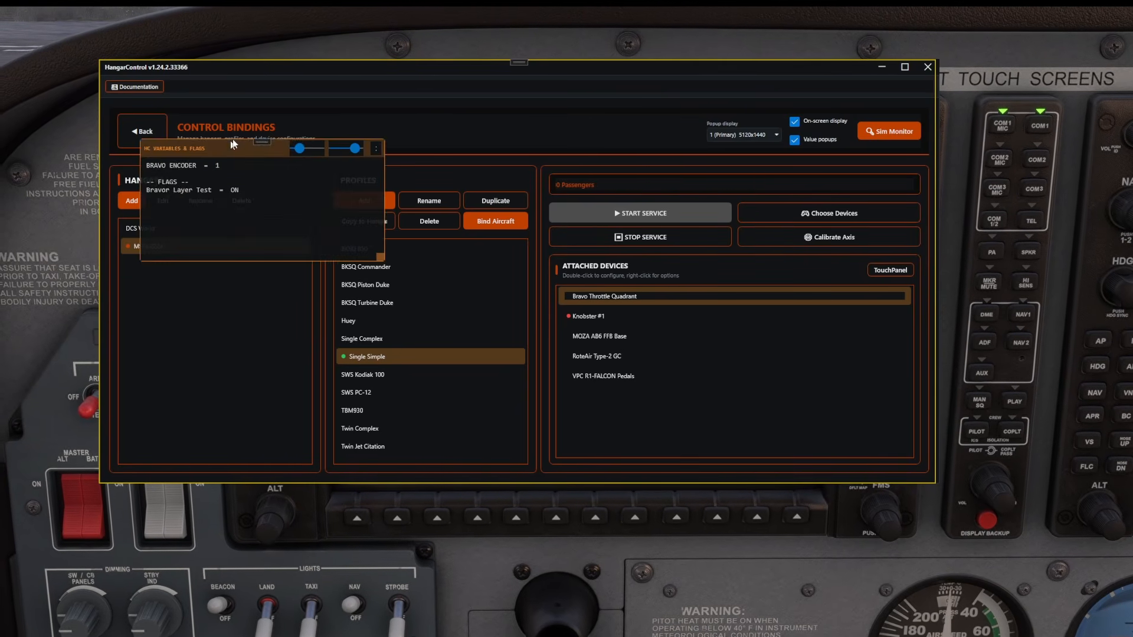
{"action": "left_click_drag", "start_coordinate": [229, 145], "coordinate": [224, 30]}
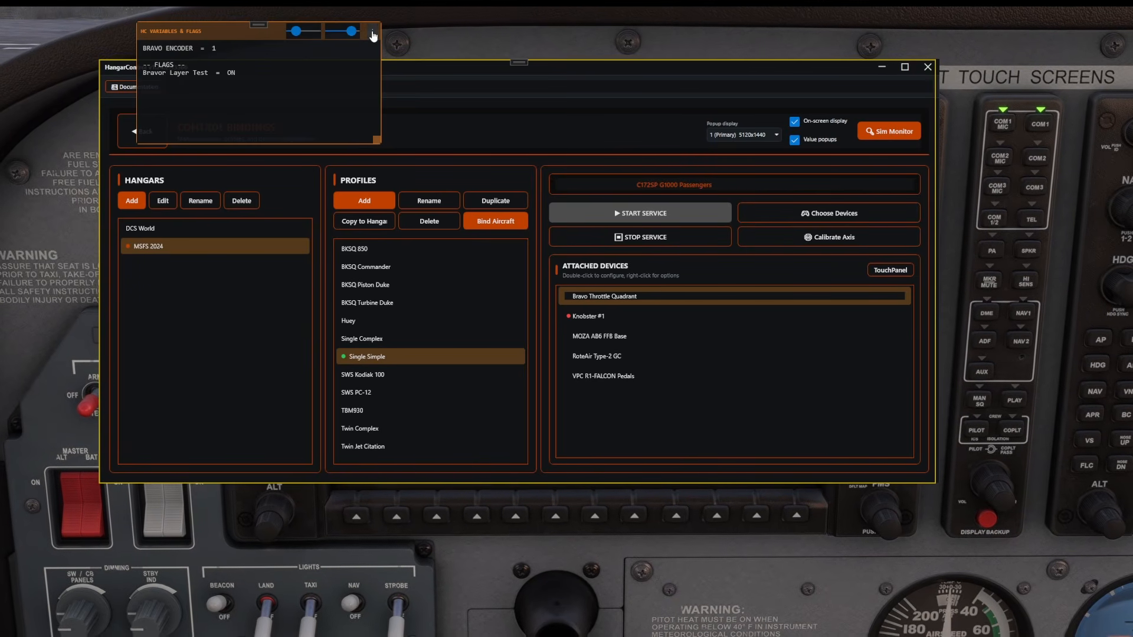
{"action": "left_click", "coordinate": [794, 121]}
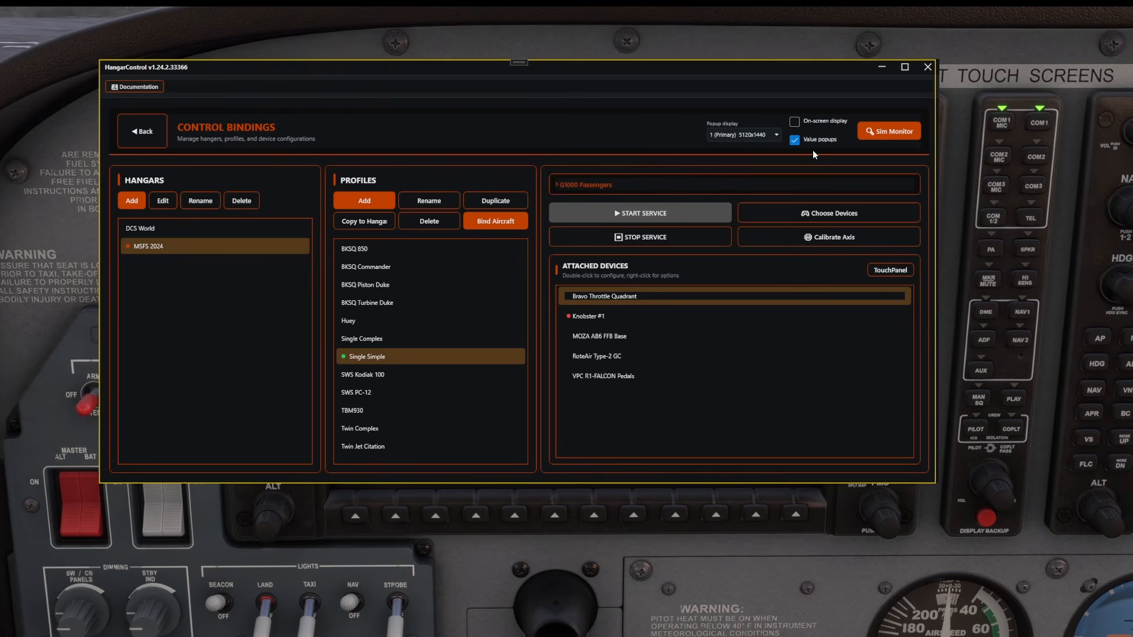
{"action": "left_click", "coordinate": [754, 136]}
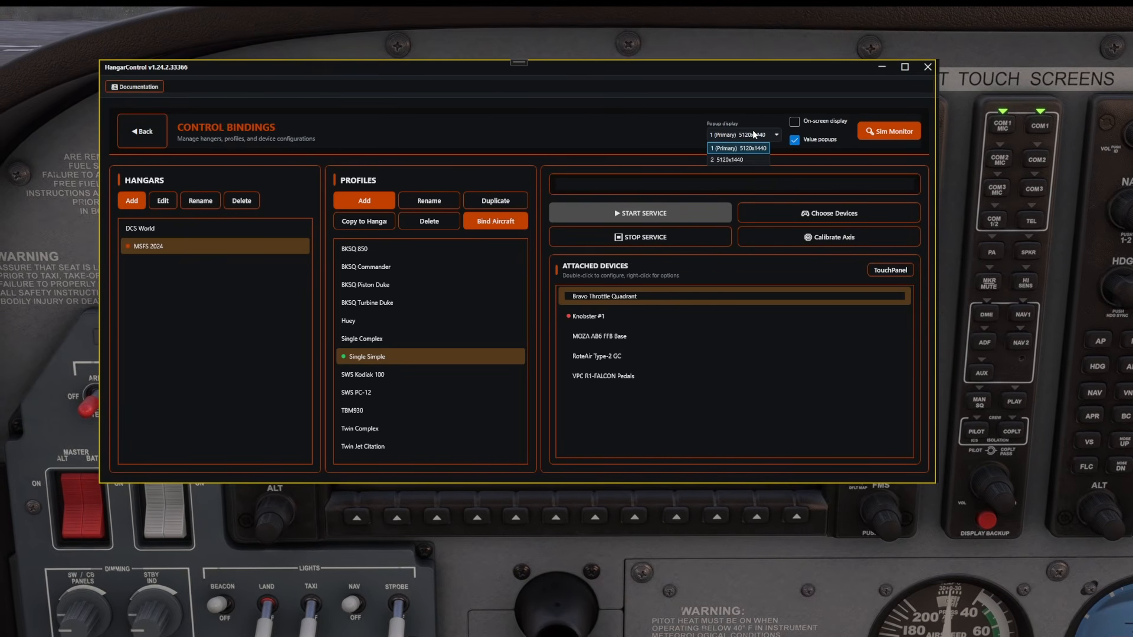
{"action": "left_click", "coordinate": [748, 137]}
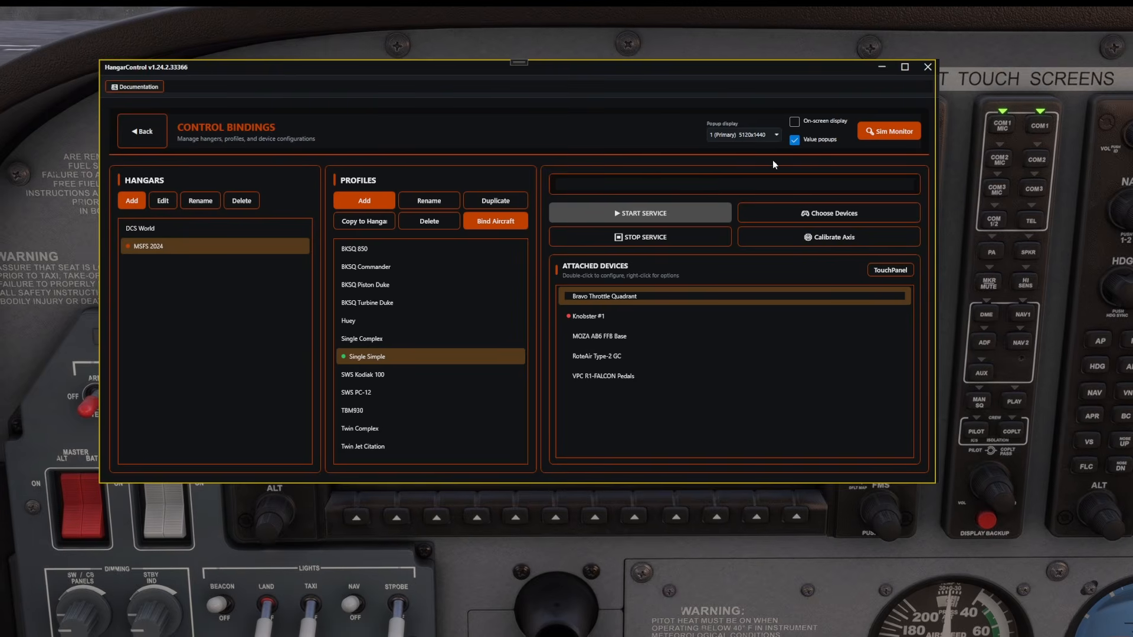